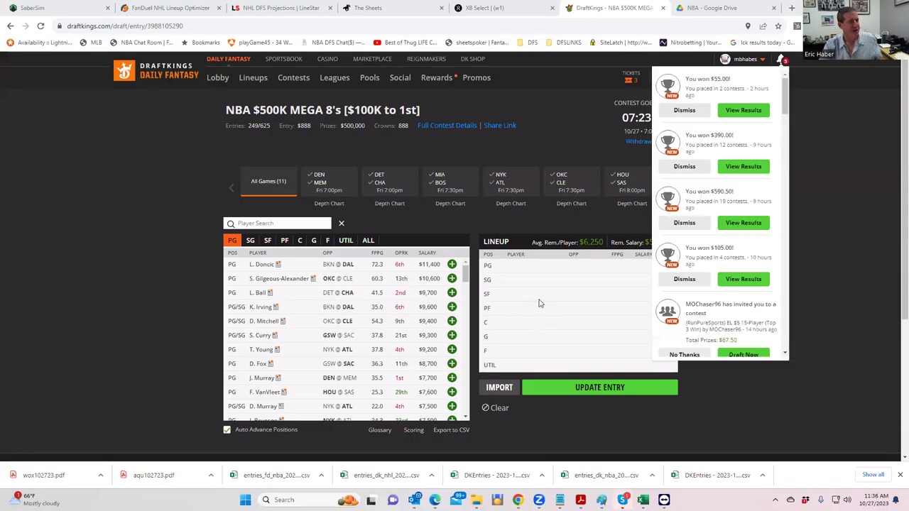
# Close the DraftKings notifications panel over the NBA $500K MEGA 8's contest page.
pyautogui.click(824, 301)
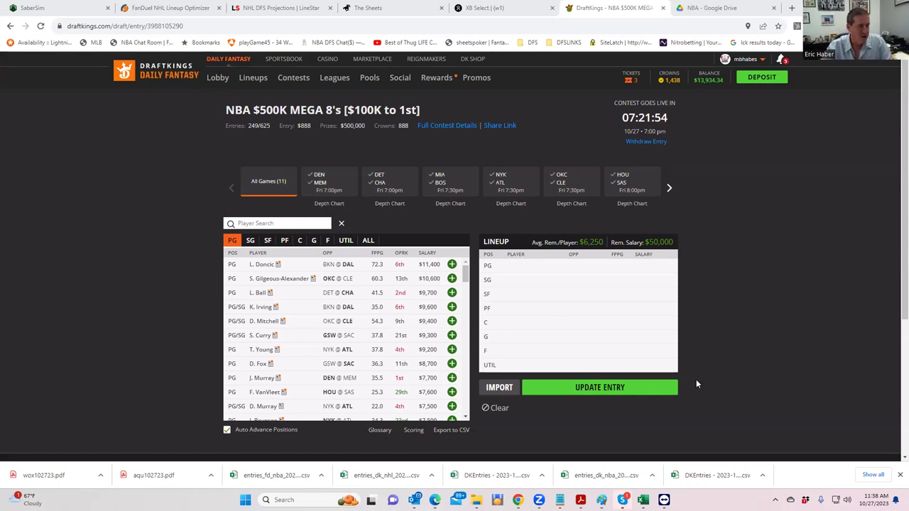
pyautogui.moveTo(642, 499)
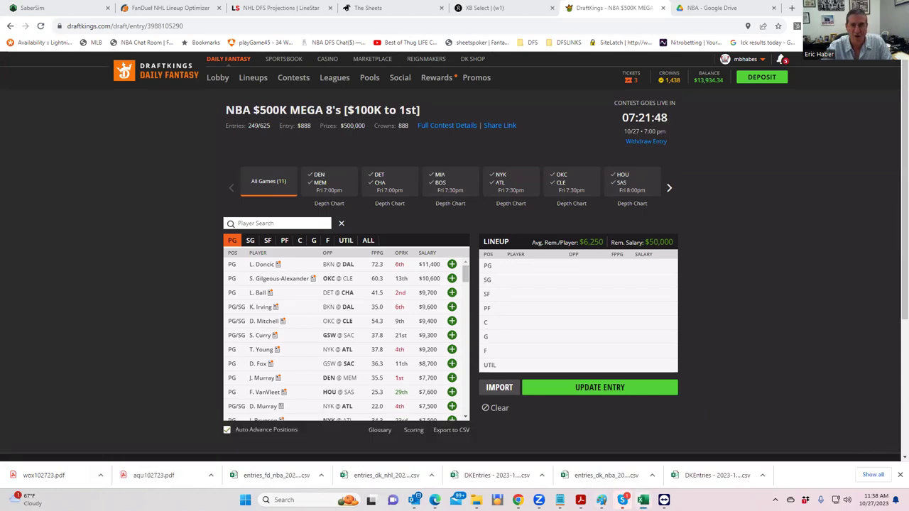
# Bring up NBADK_Proj full-screen and inspect the Sheets Value Score and pp$ columns.
pyautogui.hotkey('alt', 'Tab')
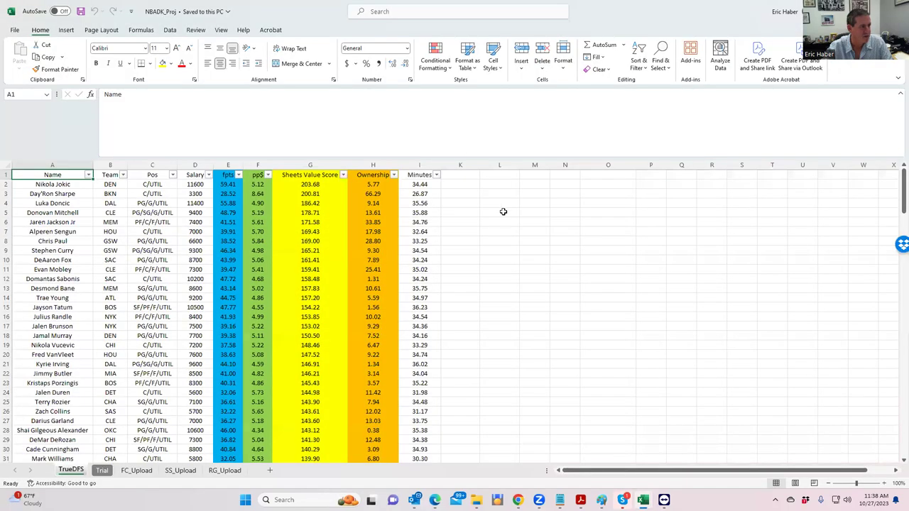
pyautogui.click(503, 211)
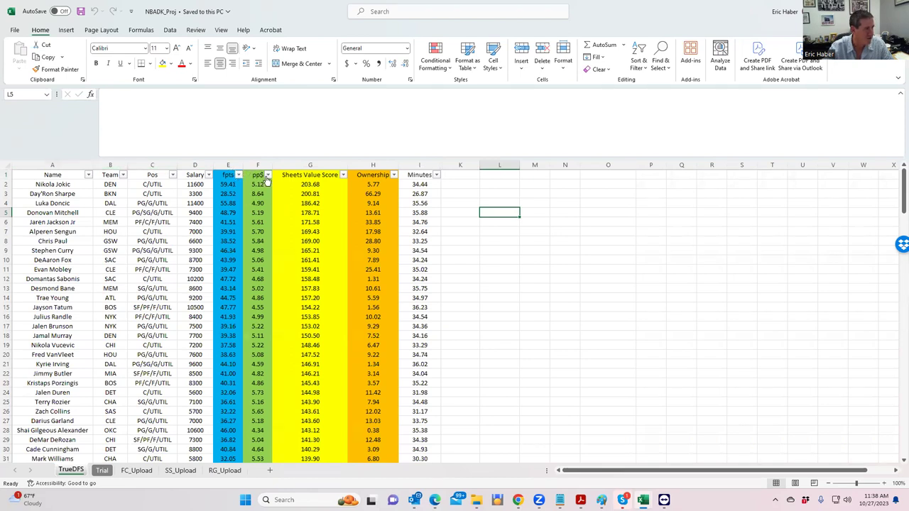
pyautogui.click(314, 176)
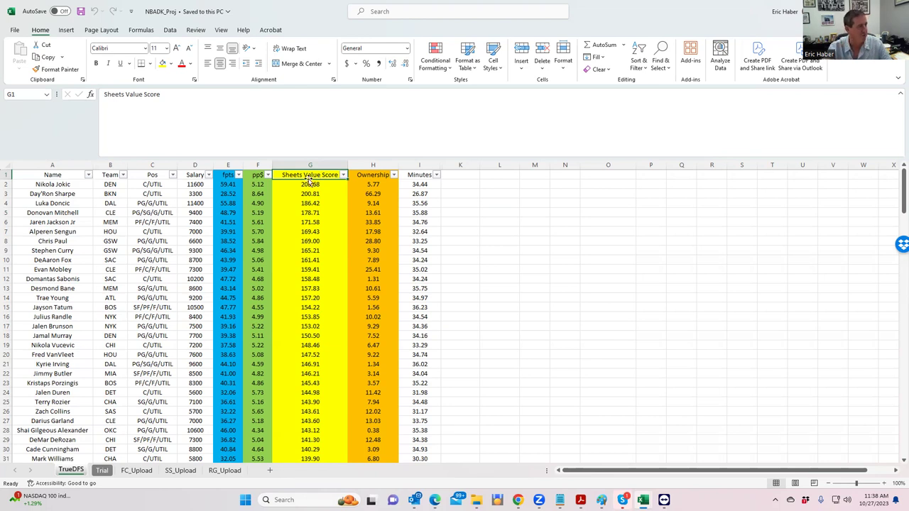
pyautogui.click(310, 194)
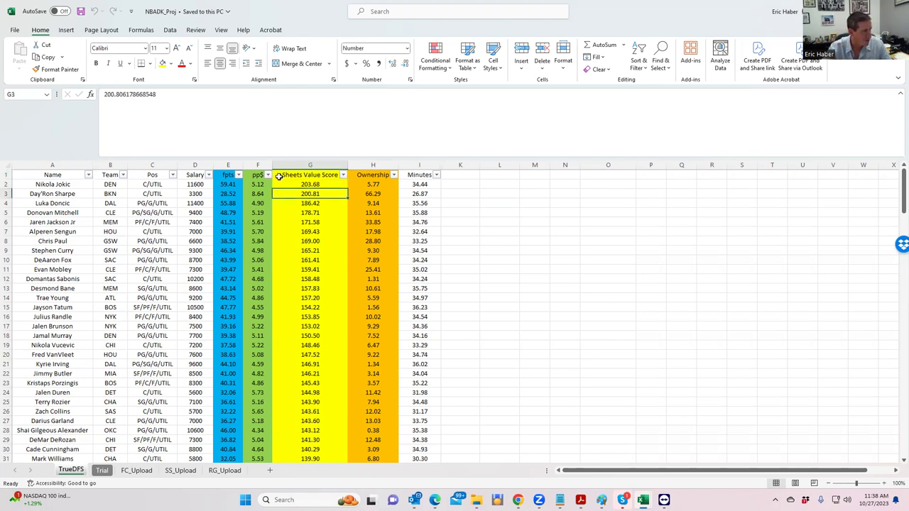
pyautogui.click(257, 165)
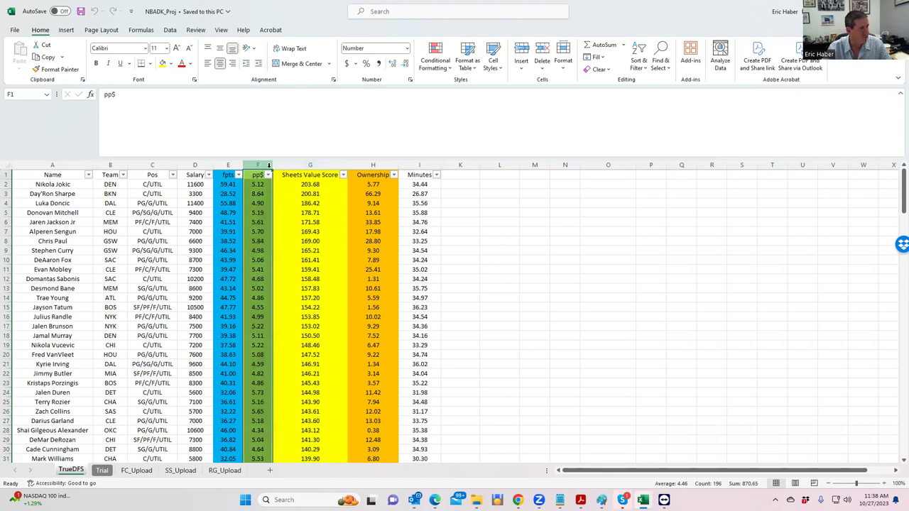
pyautogui.click(310, 165)
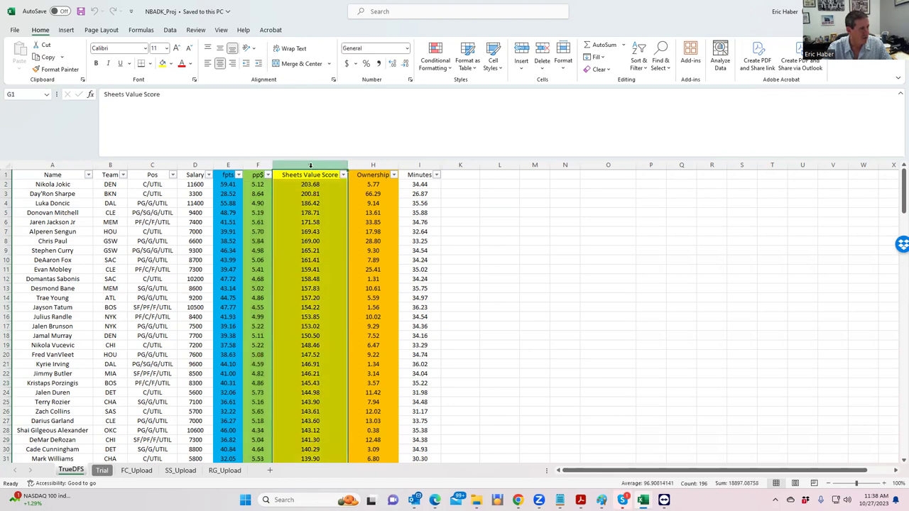
# Sort the projection table by pp$, largest to smallest.
pyautogui.click(257, 165)
pyautogui.click(268, 176)
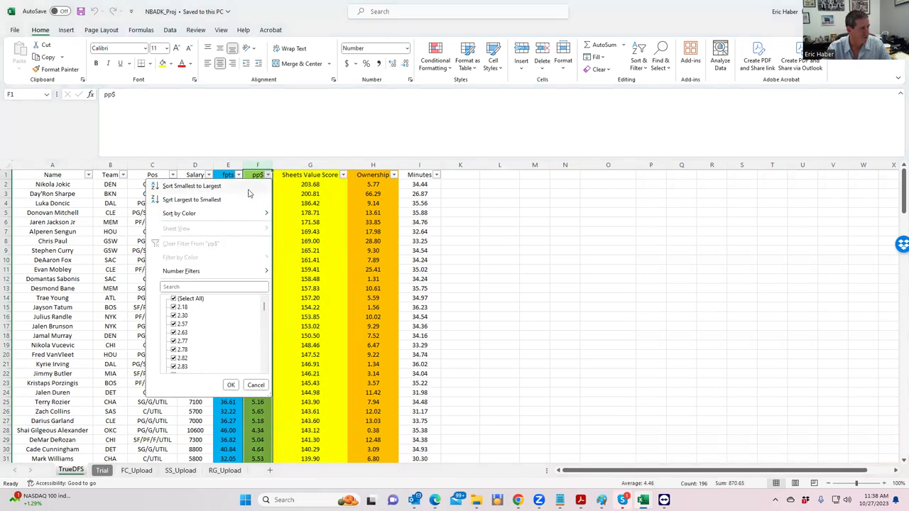
pyautogui.click(216, 199)
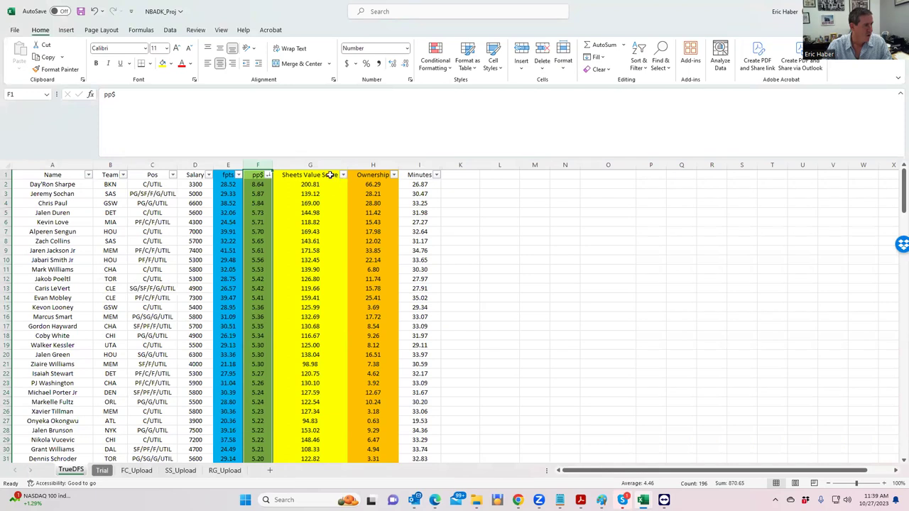
# Re-sort by fpts largest first and select salaries D2:D8 to read their sum.
pyautogui.click(238, 174)
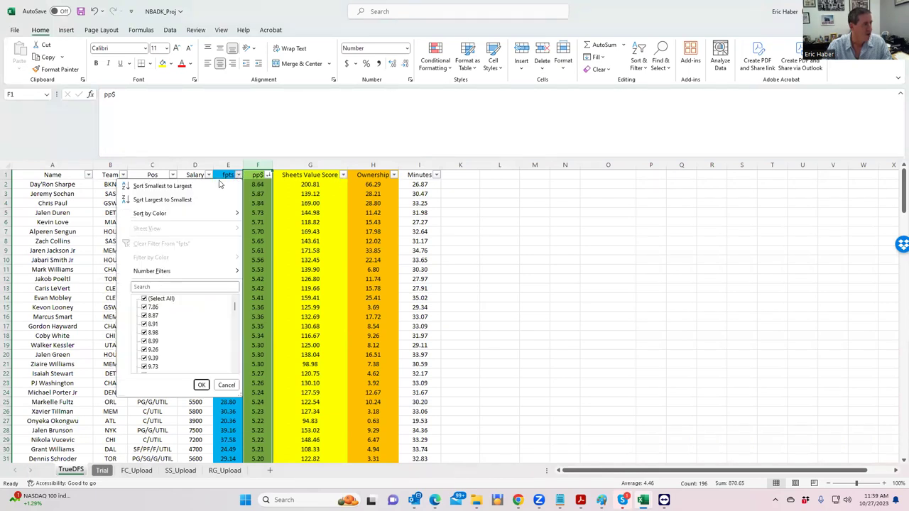
pyautogui.click(185, 196)
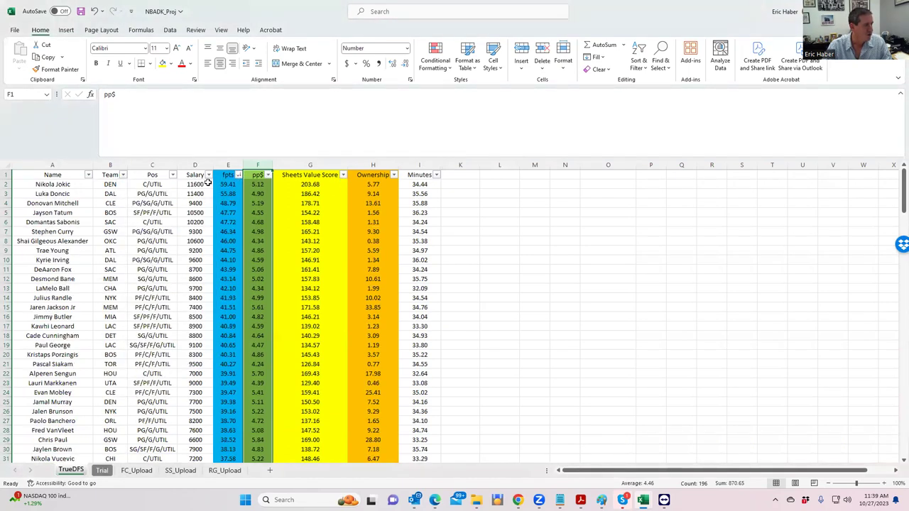
pyautogui.moveTo(199, 183); pyautogui.dragTo(191, 238)
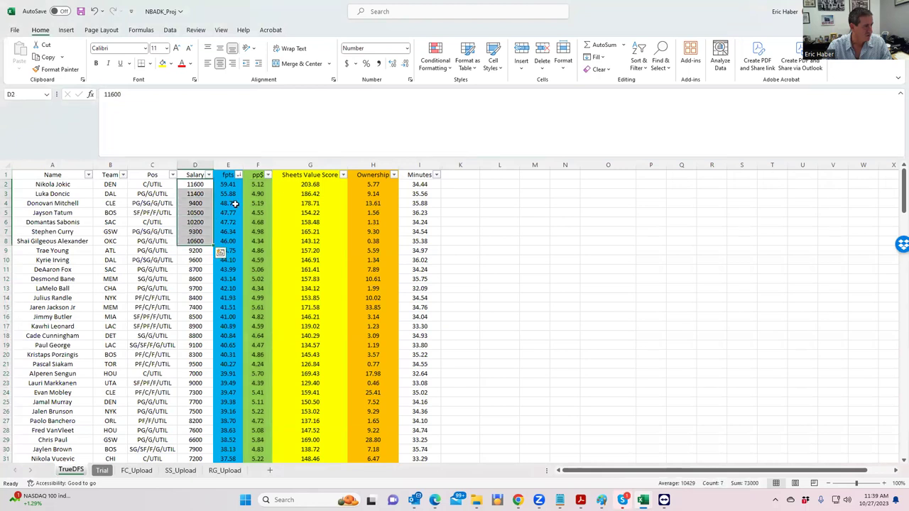
pyautogui.moveTo(199, 183); pyautogui.dragTo(193, 238)
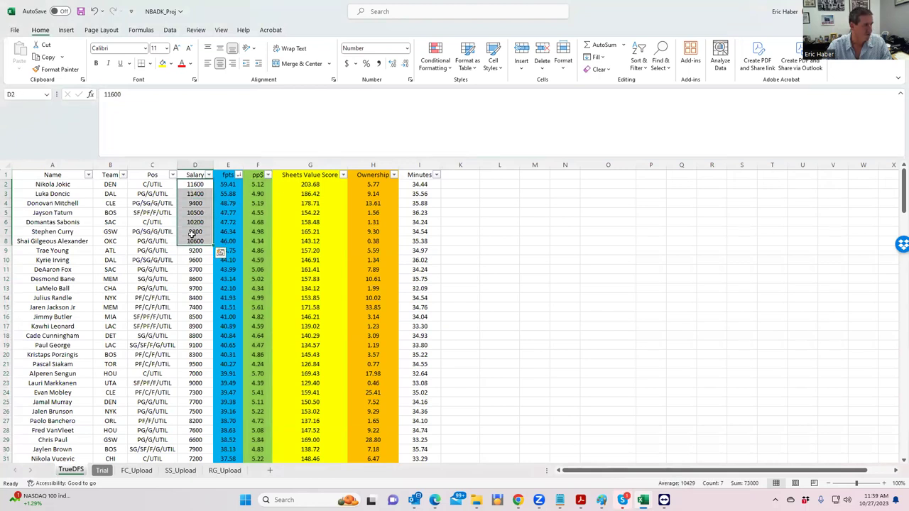
# Sort by Sheets Value Score descending, then check Luka Doncic's and Donovan Mitchell's salaries.
pyautogui.click(343, 175)
pyautogui.press('Escape')
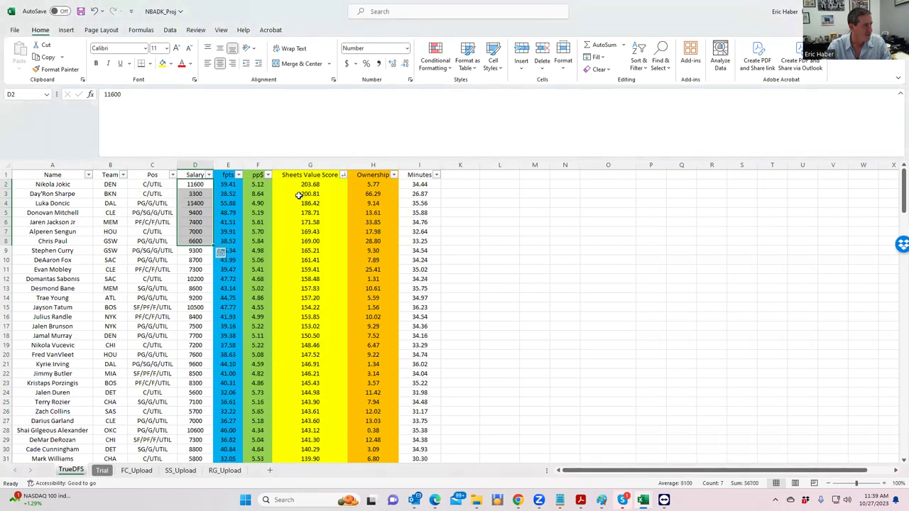
pyautogui.click(198, 188)
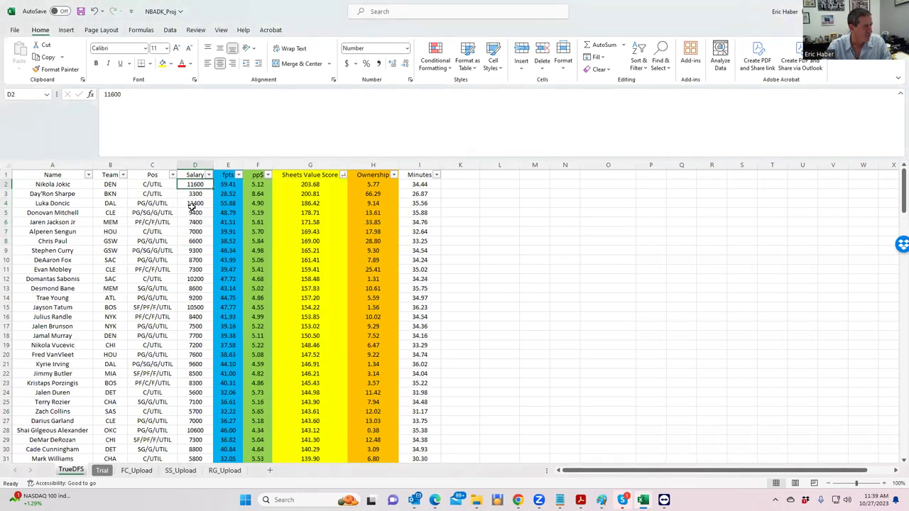
pyautogui.click(192, 206)
pyautogui.click(194, 214)
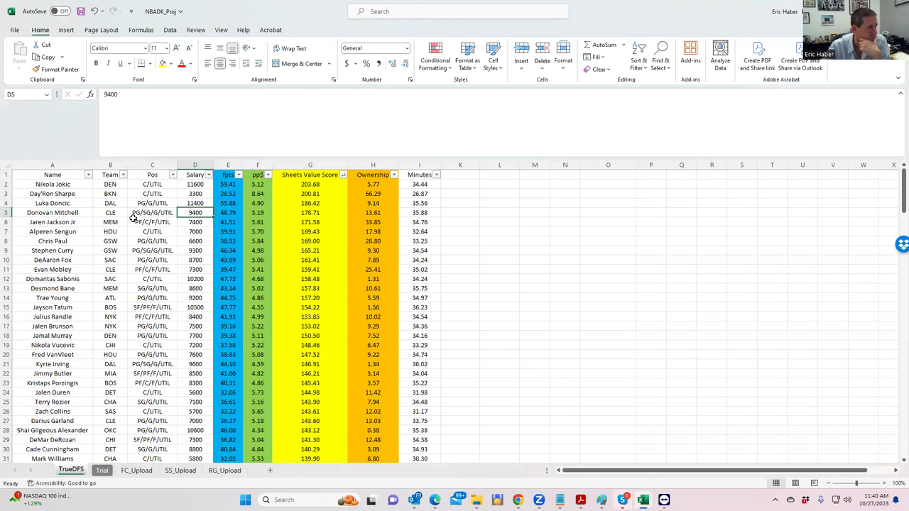
pyautogui.click(260, 183)
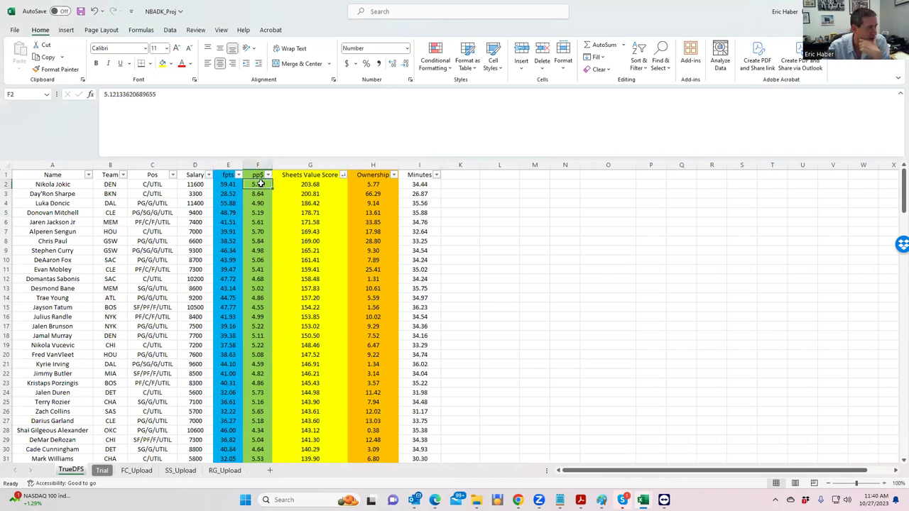
pyautogui.click(252, 213)
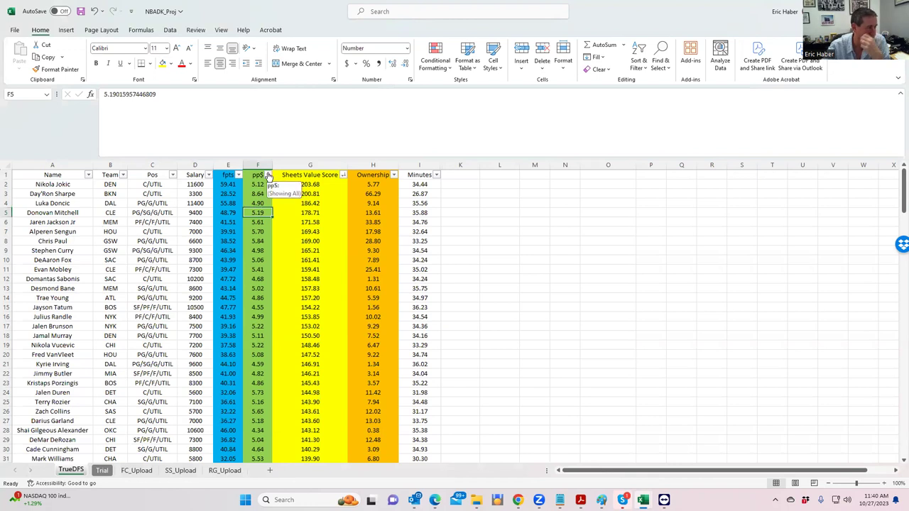
pyautogui.click(268, 174)
pyautogui.click(217, 200)
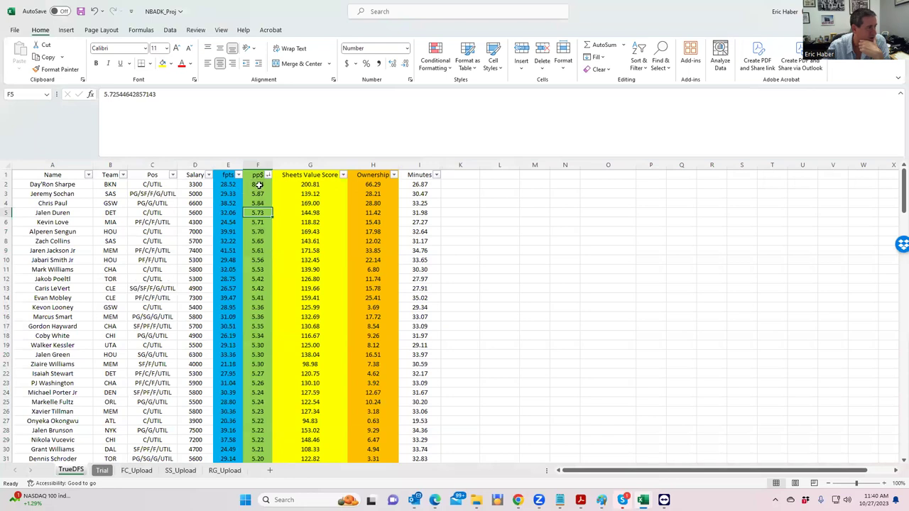
pyautogui.moveTo(259, 185); pyautogui.dragTo(256, 265)
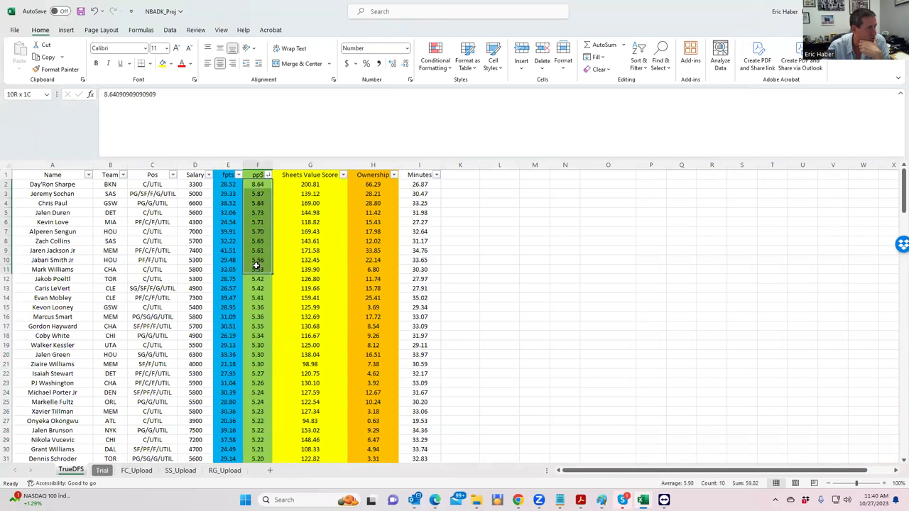
pyautogui.click(189, 201)
pyautogui.click(193, 214)
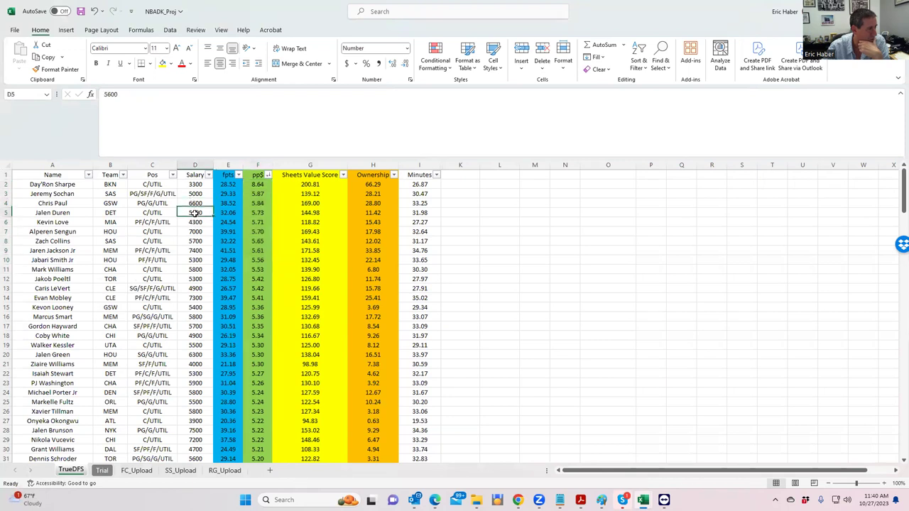
pyautogui.click(196, 232)
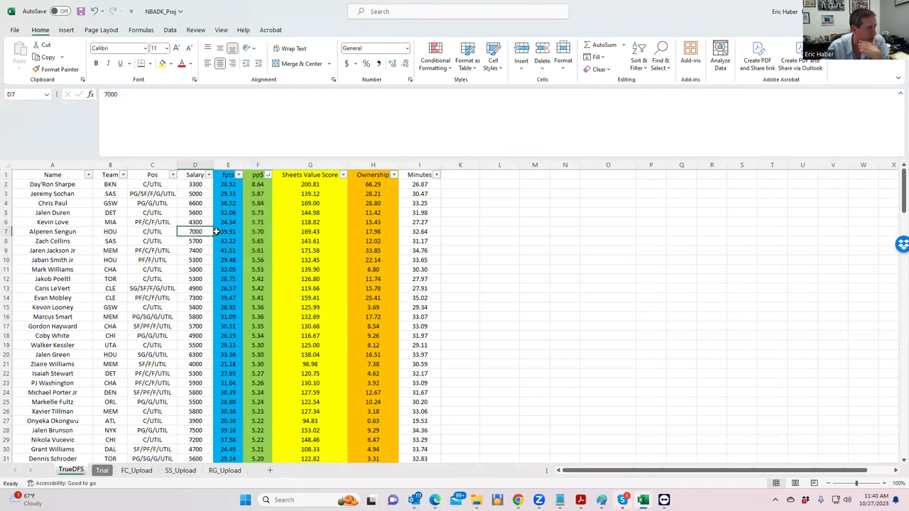
pyautogui.click(228, 232)
pyautogui.click(253, 231)
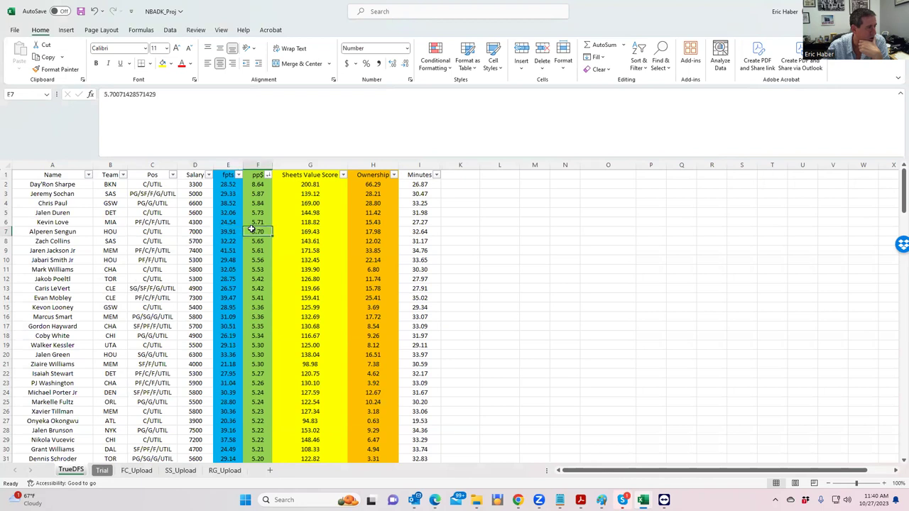
pyautogui.click(202, 195)
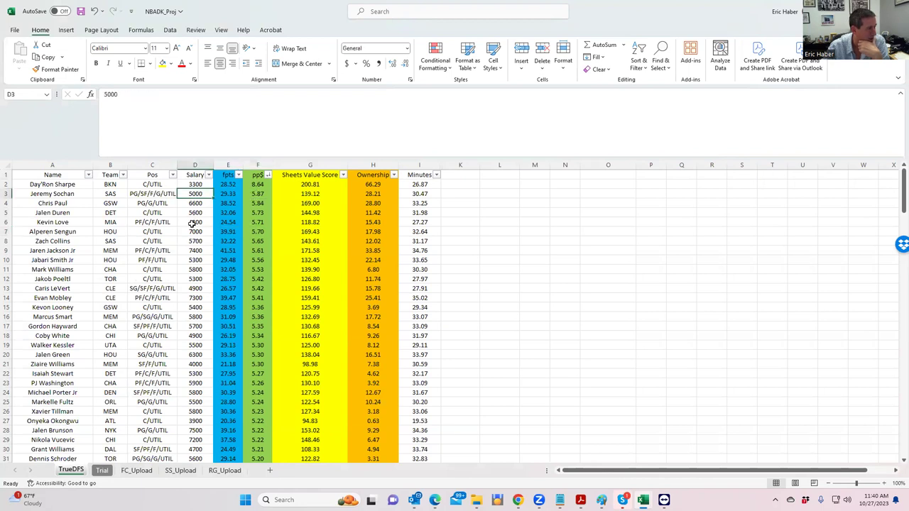
pyautogui.click(194, 222)
pyautogui.click(197, 213)
pyautogui.click(199, 195)
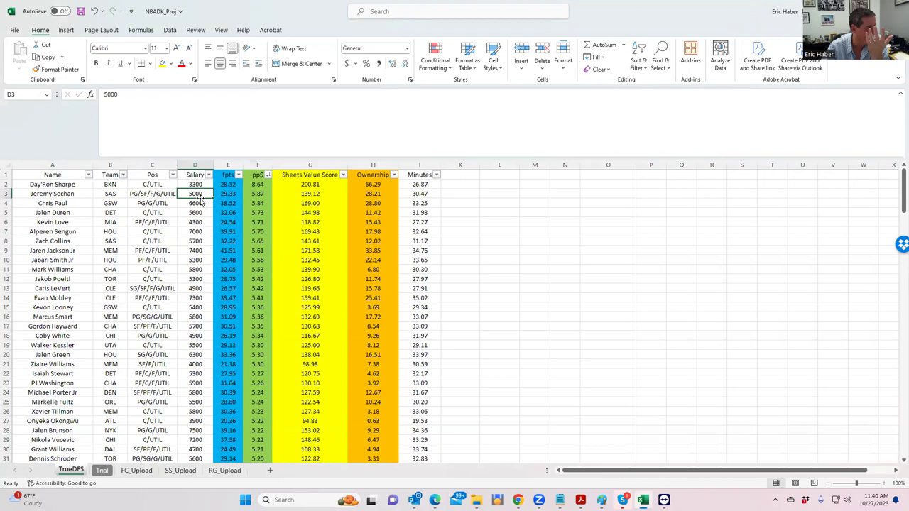
pyautogui.click(196, 213)
pyautogui.click(198, 195)
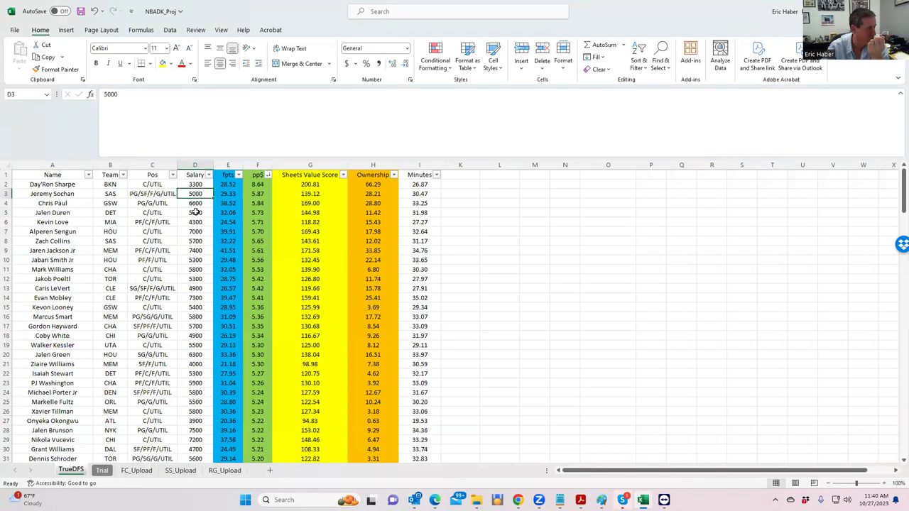
pyautogui.click(195, 230)
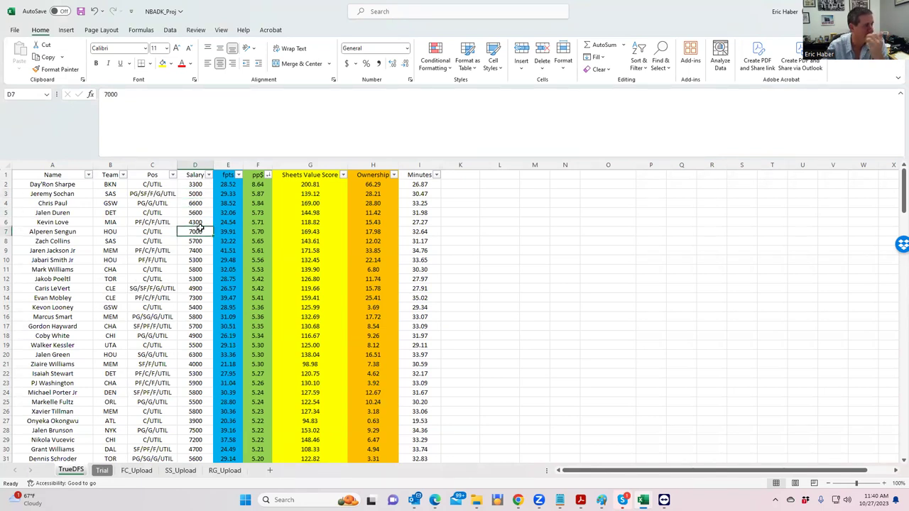
pyautogui.click(343, 178)
pyautogui.click(284, 198)
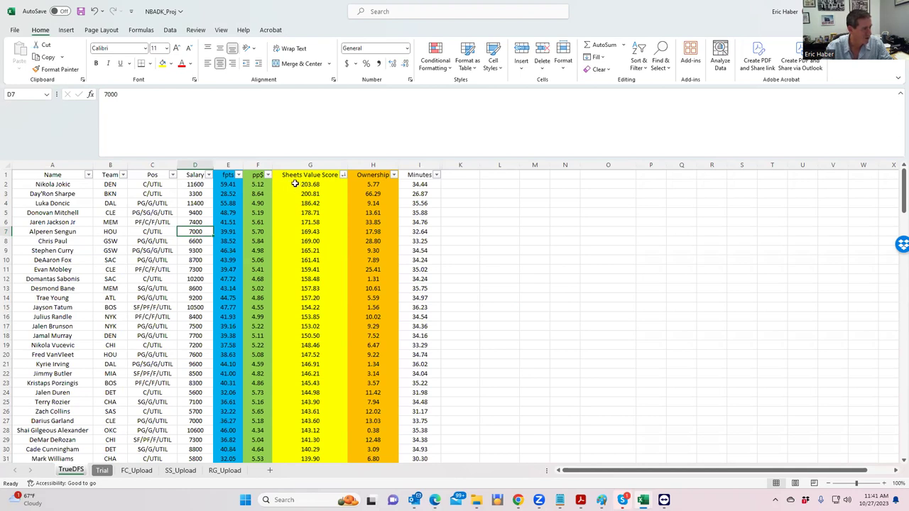
# Review the salaries in D3 through D8 and Luka Doncic's ownership in H4.
pyautogui.click(193, 196)
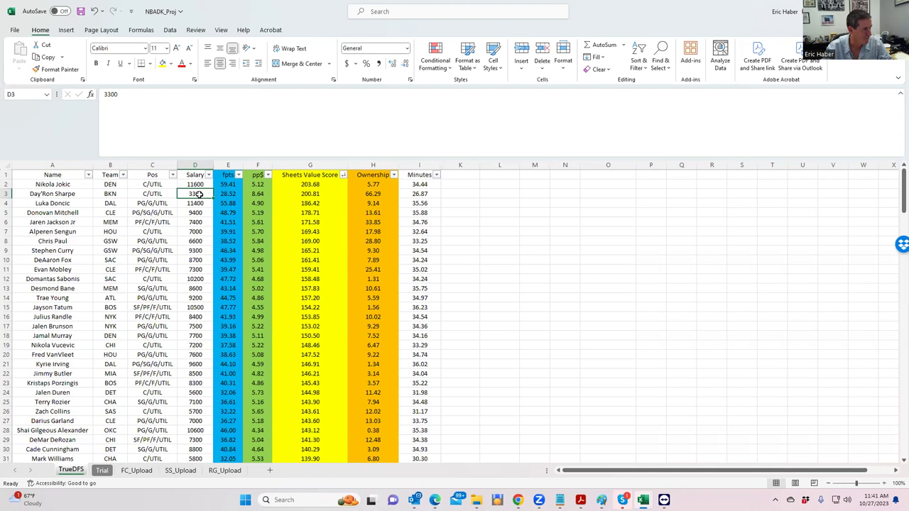
pyautogui.click(196, 183)
pyautogui.click(195, 202)
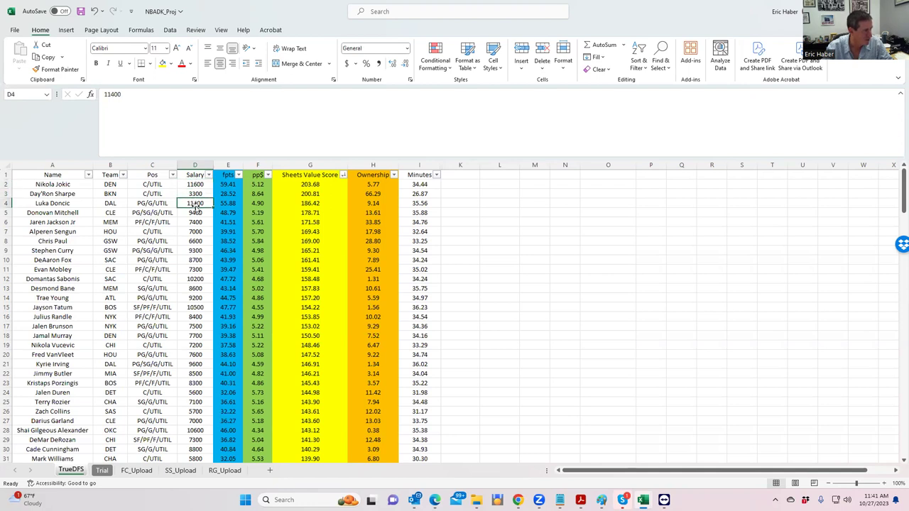
pyautogui.click(199, 194)
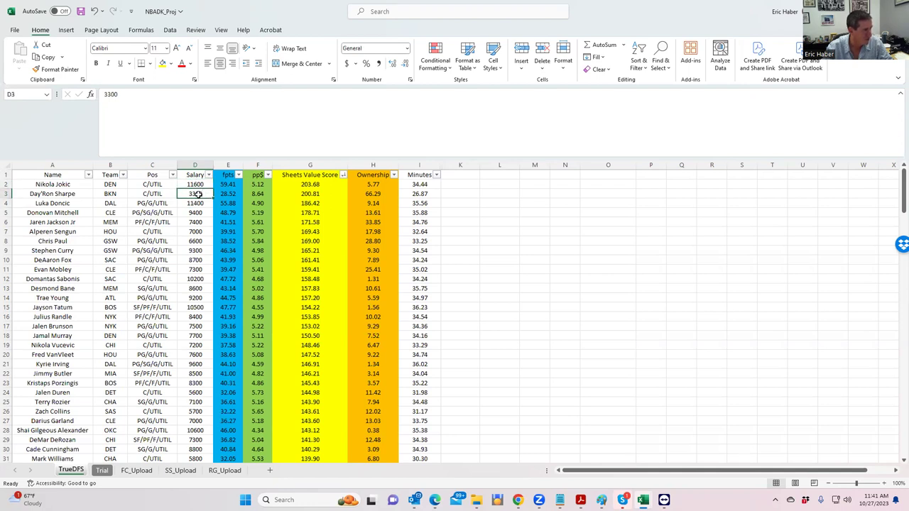
pyautogui.click(195, 212)
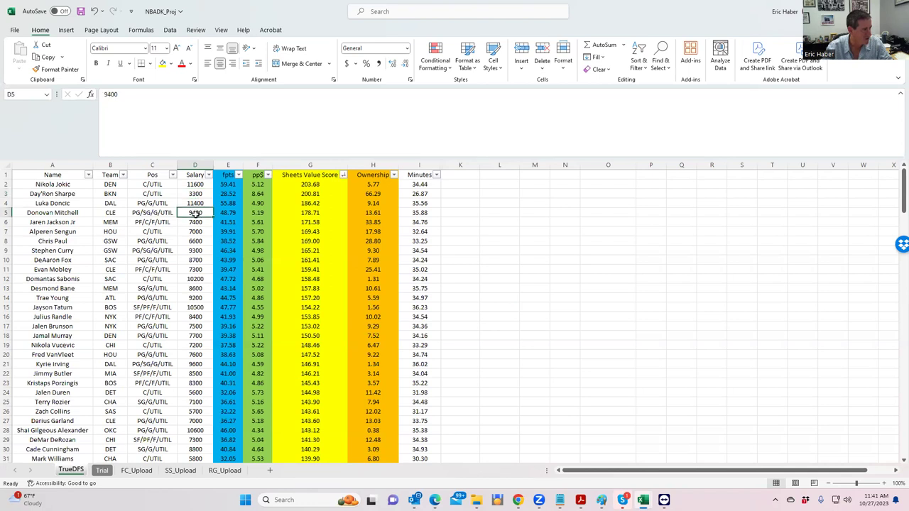
pyautogui.click(370, 201)
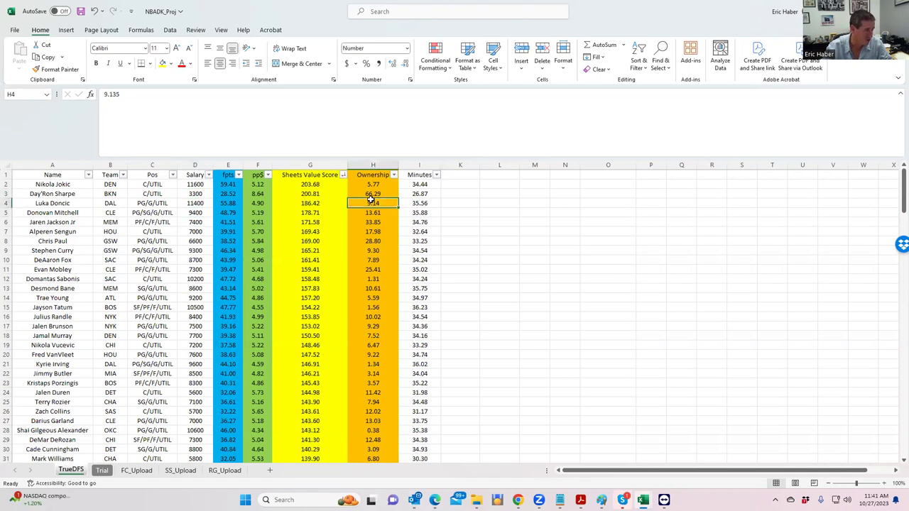
pyautogui.click(198, 194)
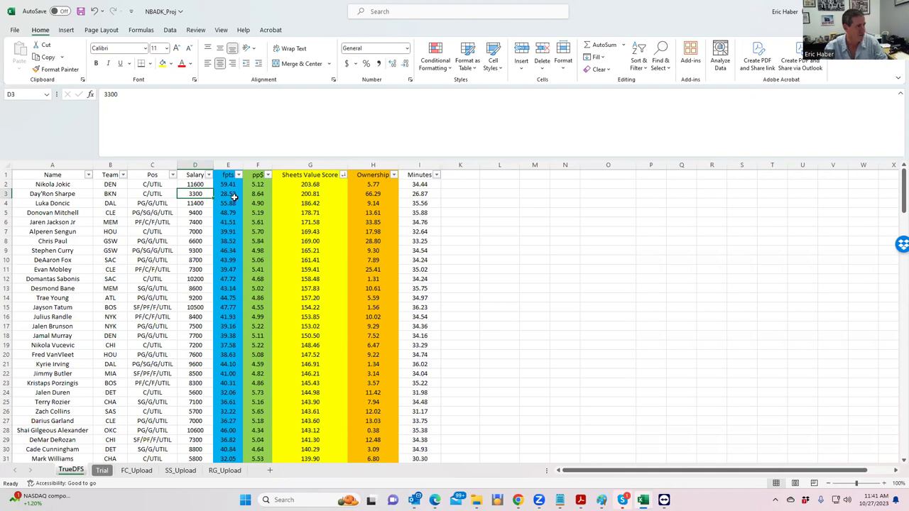
pyautogui.click(192, 232)
pyautogui.click(198, 241)
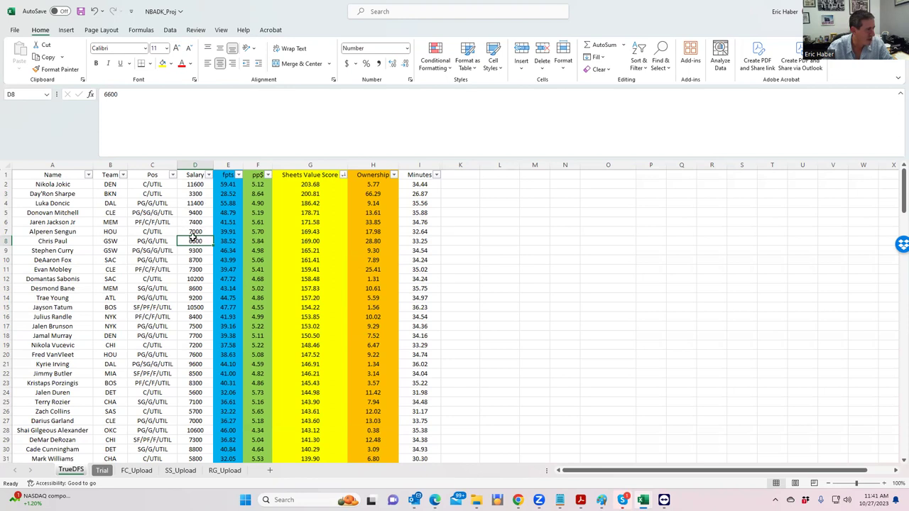
# Total salaries D6:D11 and check Jaren Jackson Jr's salary and ownership.
pyautogui.click(202, 222)
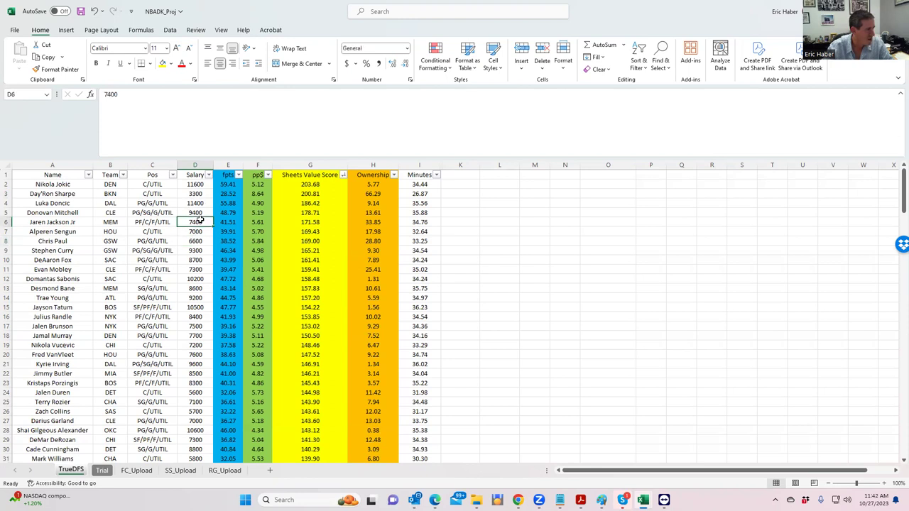
pyautogui.click(197, 232)
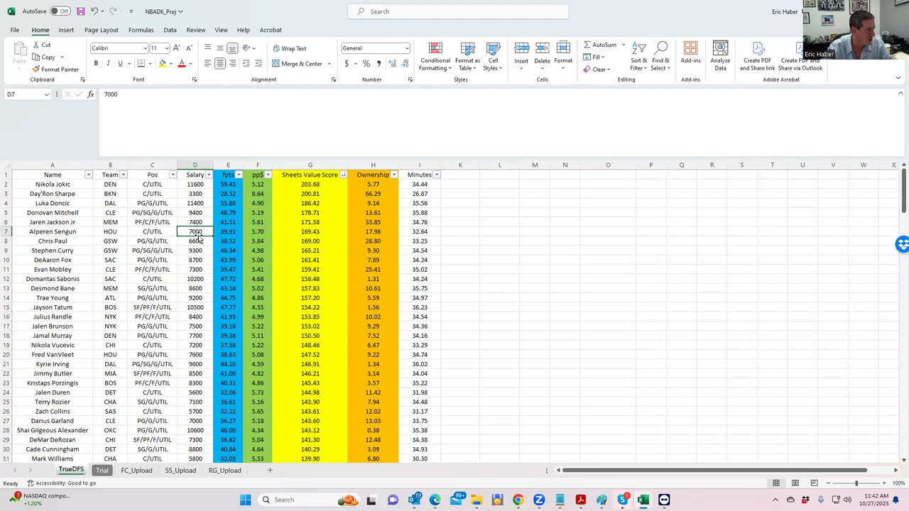
pyautogui.click(194, 241)
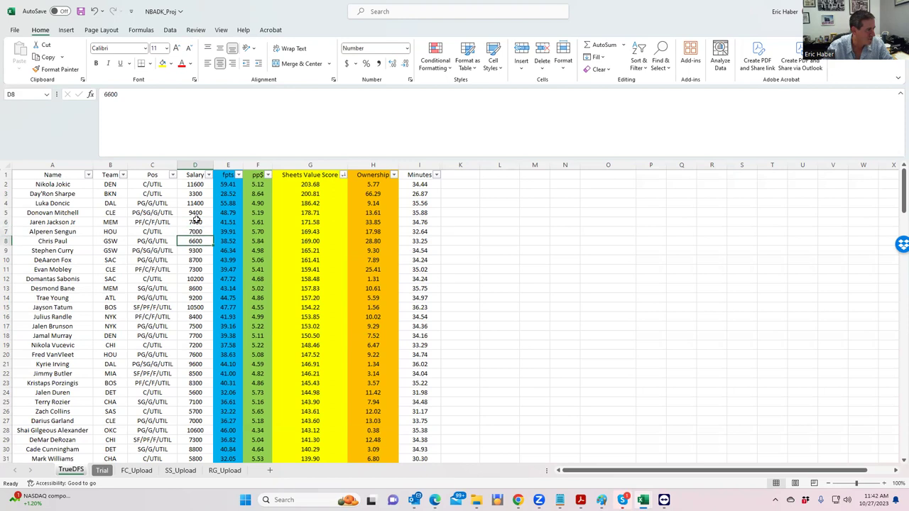
pyautogui.doubleClick(193, 269)
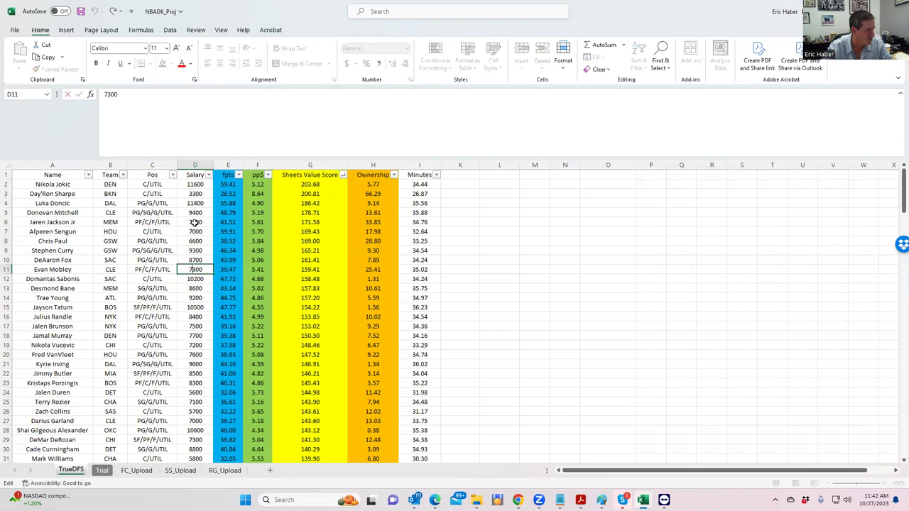
pyautogui.moveTo(194, 222); pyautogui.dragTo(194, 268)
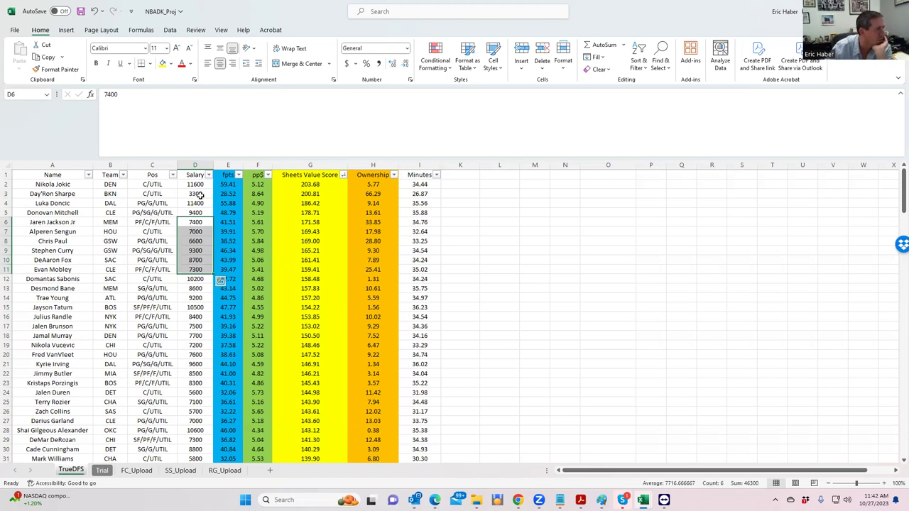
pyautogui.click(197, 233)
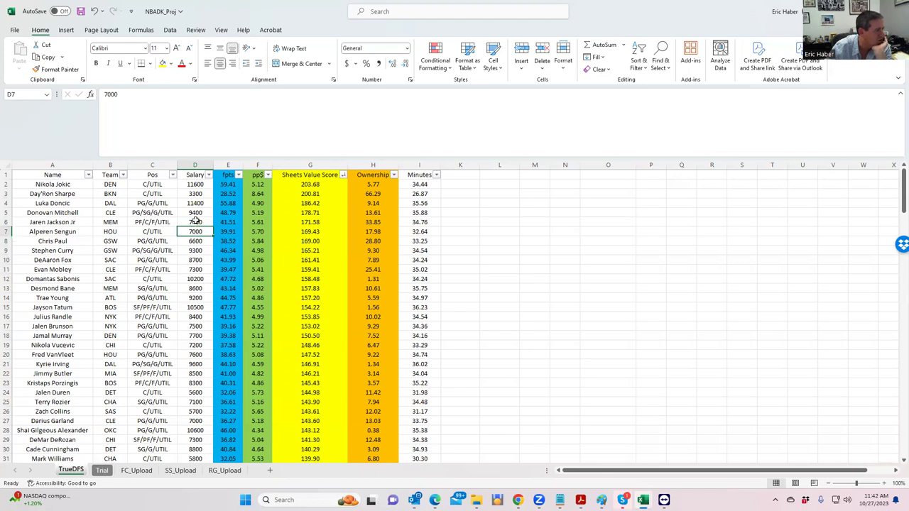
pyautogui.click(194, 221)
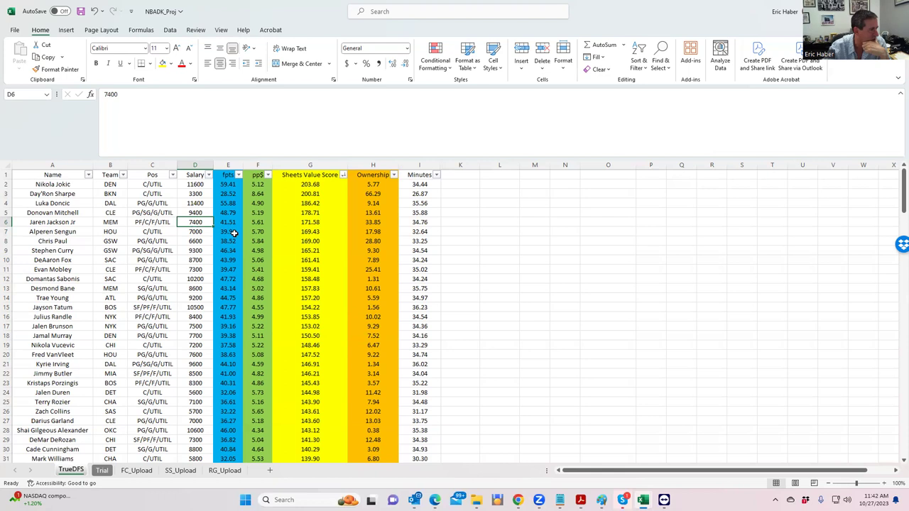
pyautogui.click(369, 221)
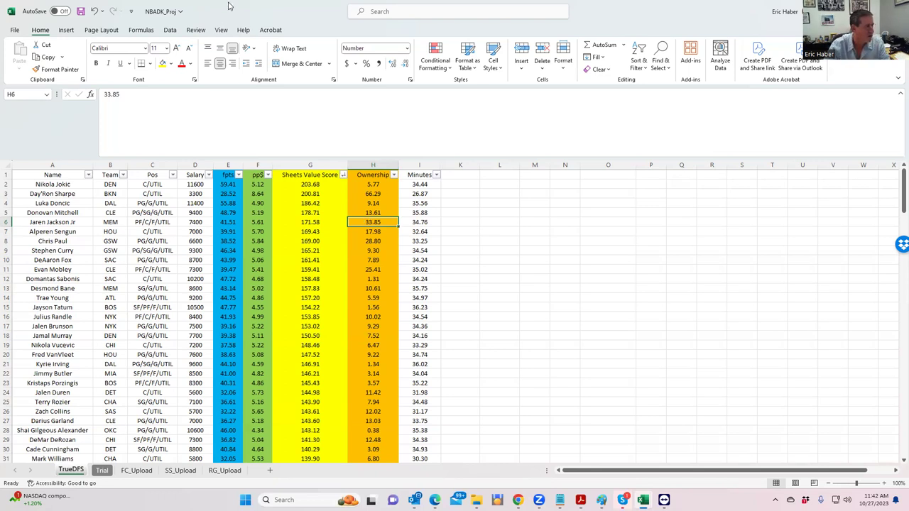
# Search 'SHAR' among C players and add D. Sharpe to the C slot.
pyautogui.hotkey('alt', 'Tab')
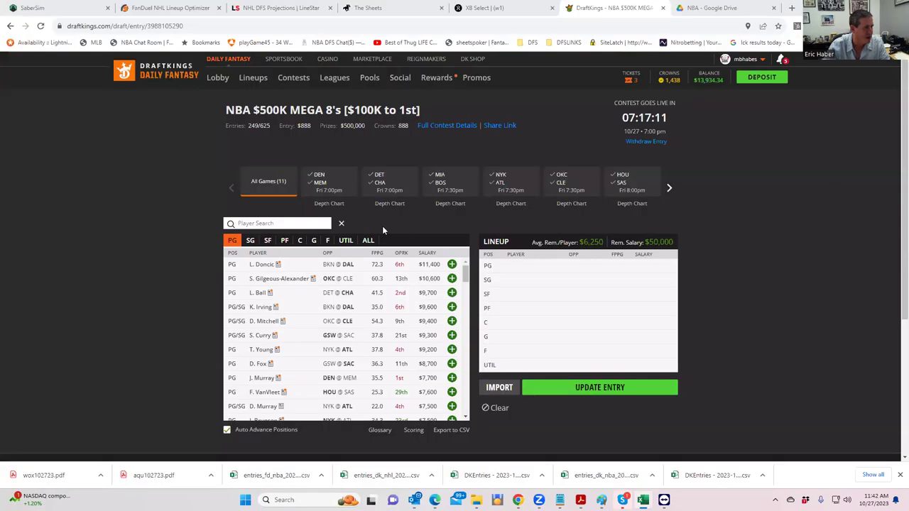
pyautogui.click(299, 242)
pyautogui.click(266, 224)
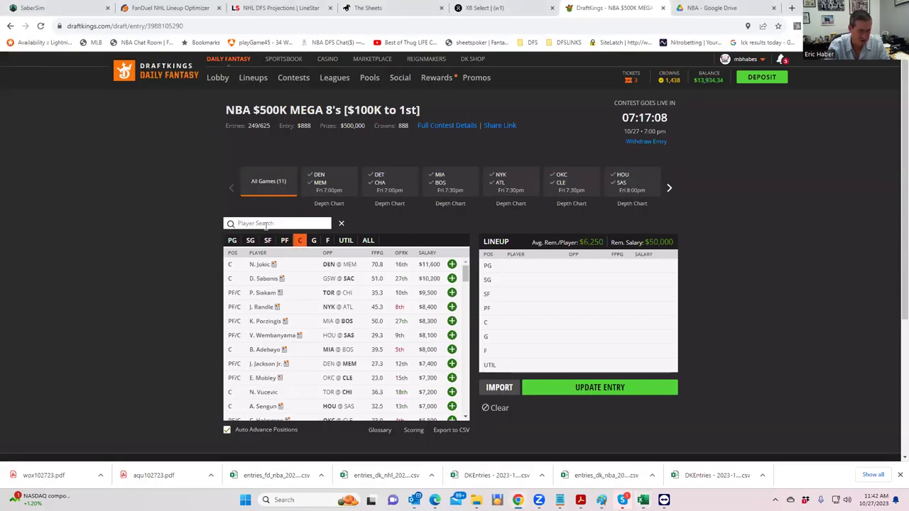
pyautogui.write('SHAR')
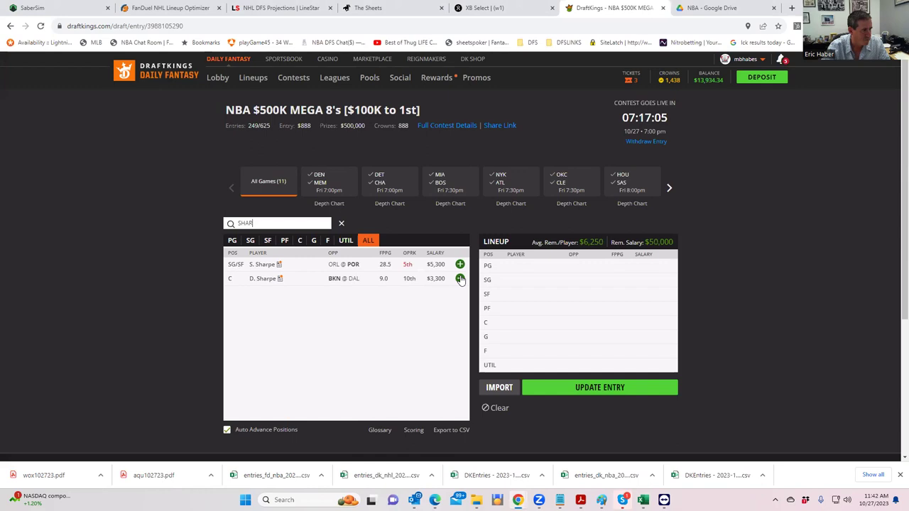
pyautogui.click(460, 279)
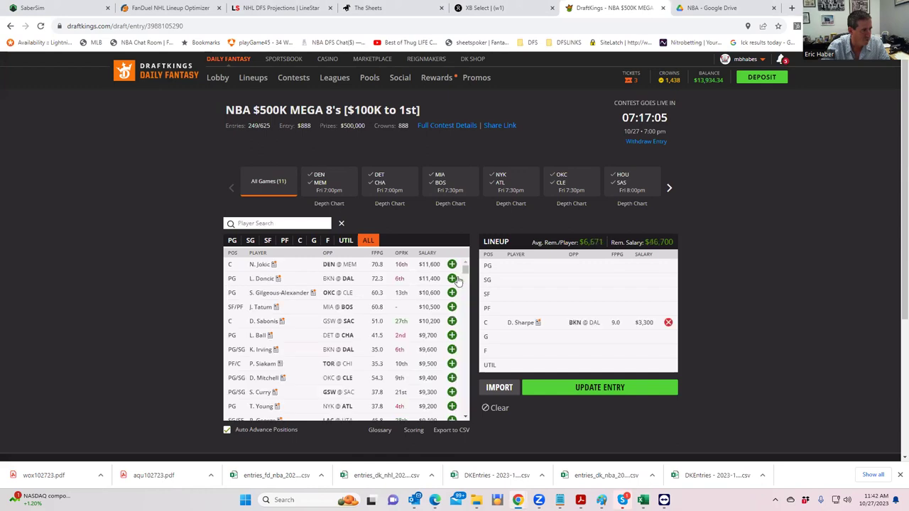
# Search 'jacks', filter to PF, and add J. Jackson Jr. at PF, leaving $39,300.
pyautogui.click(268, 242)
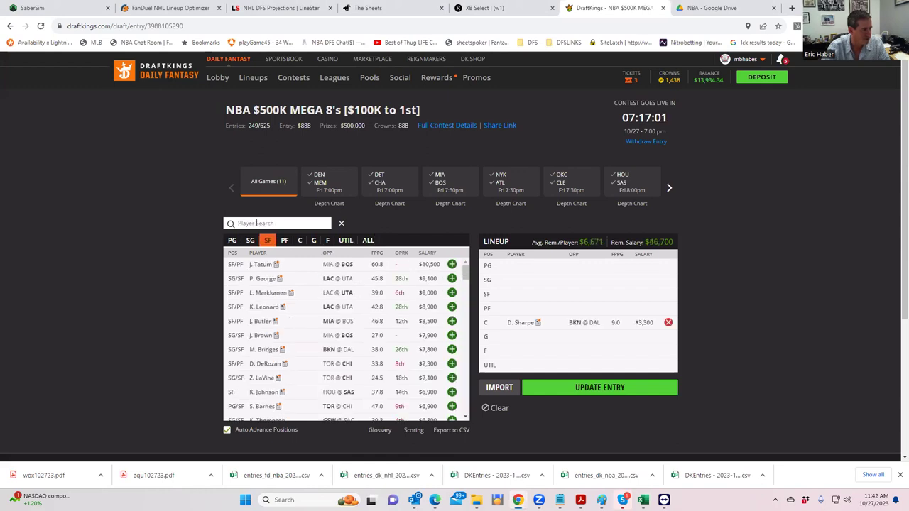
pyautogui.click(256, 222)
pyautogui.write('jac')
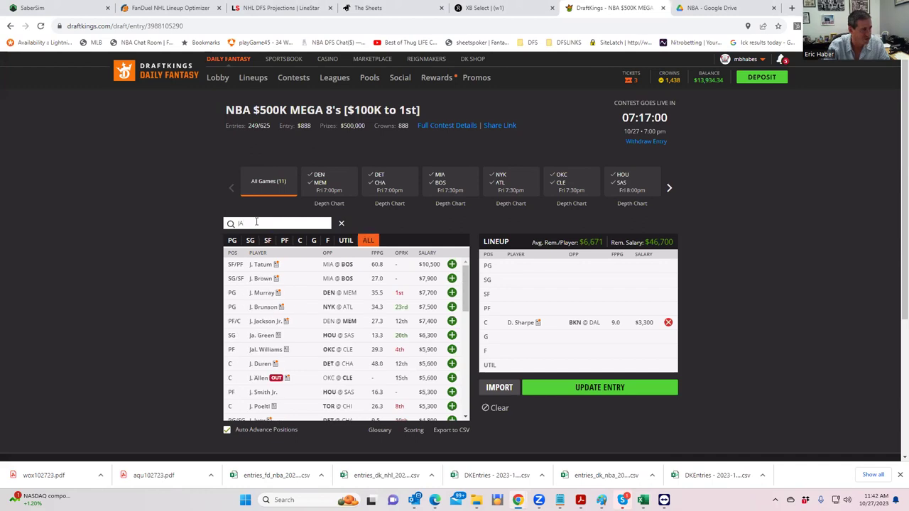
pyautogui.write('ks')
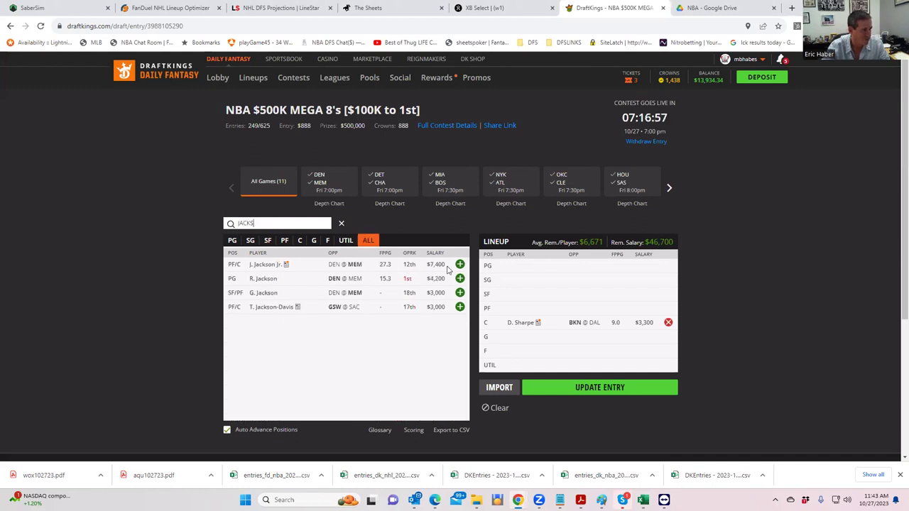
pyautogui.click(284, 240)
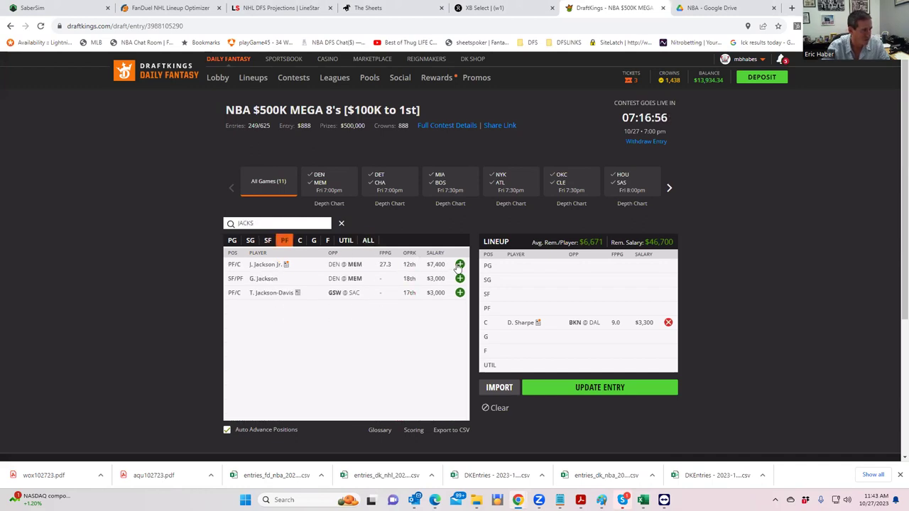
pyautogui.click(460, 264)
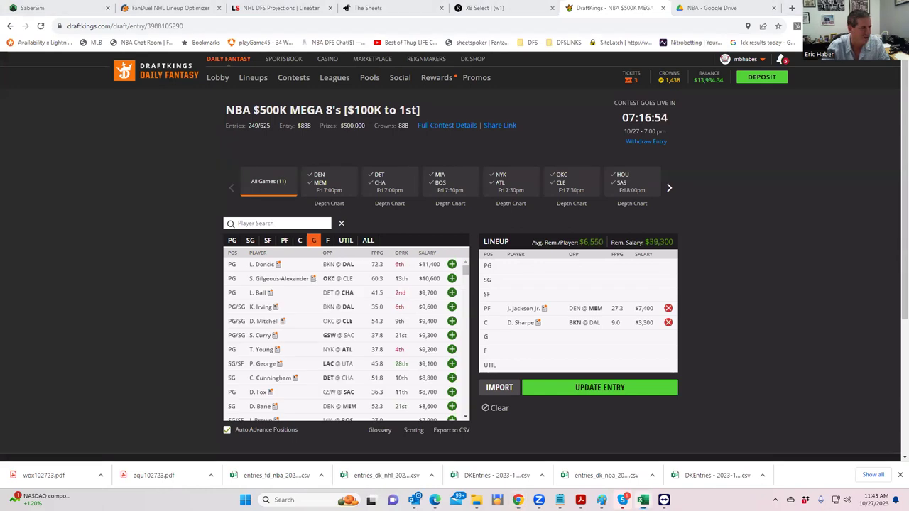
pyautogui.hotkey('alt', 'Tab')
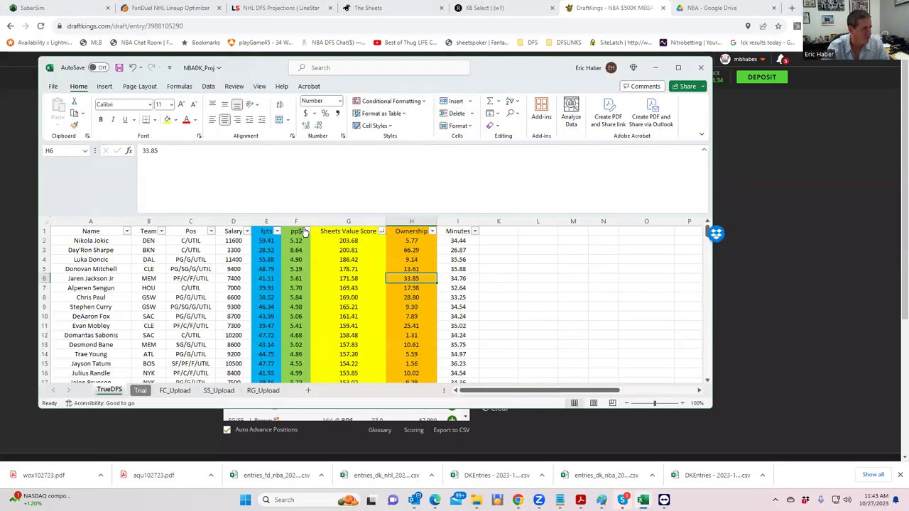
# Re-sort the TrueDFS table by pp$ descending, putting Day'Ron Sharpe on top at 8.64.
pyautogui.click(306, 231)
pyautogui.click(267, 255)
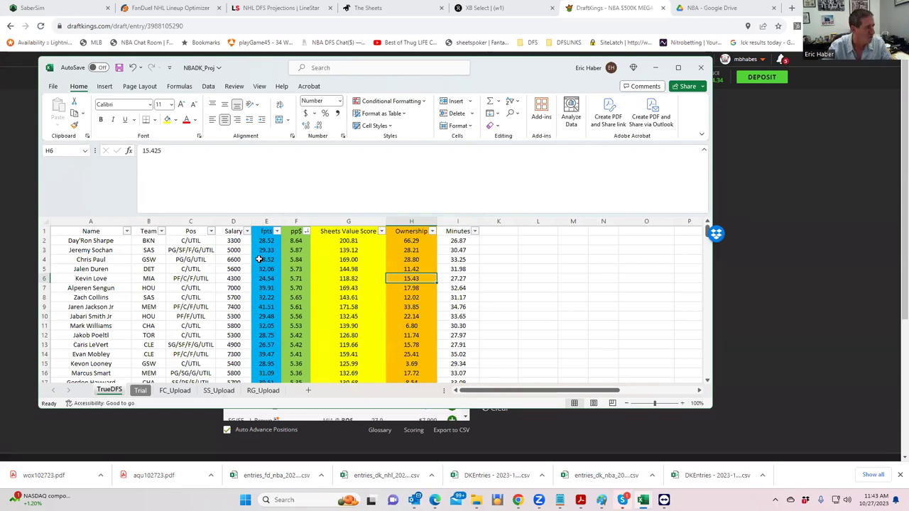
pyautogui.click(268, 259)
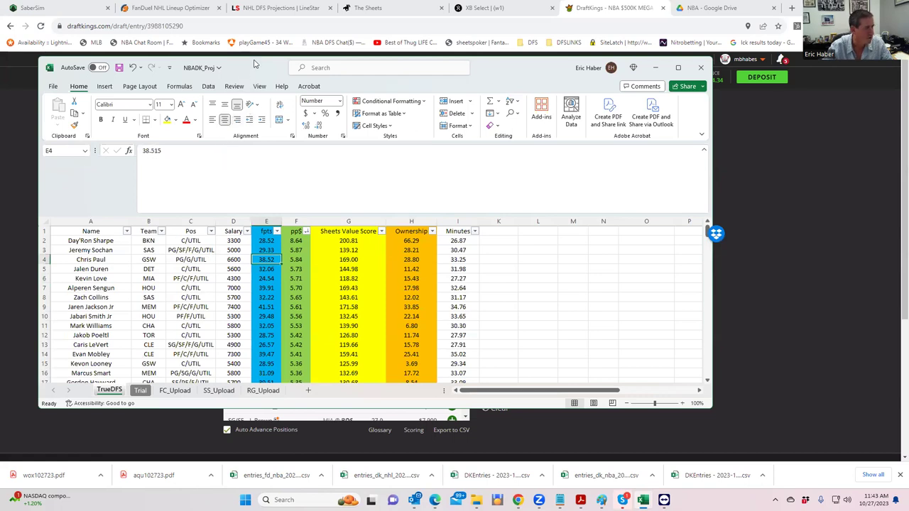
# Search 'CHRIS' among PG players and add C. Paul at PG, leaving $32,700.
pyautogui.click(759, 193)
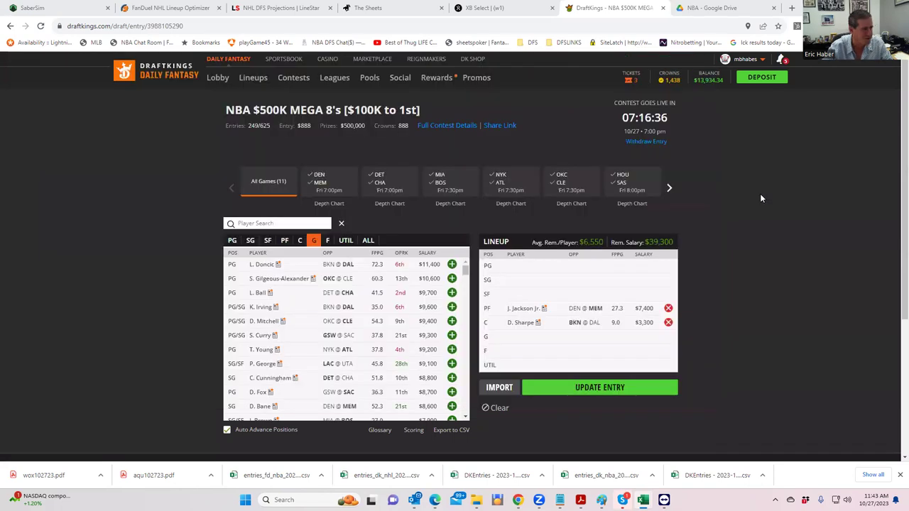
pyautogui.click(238, 245)
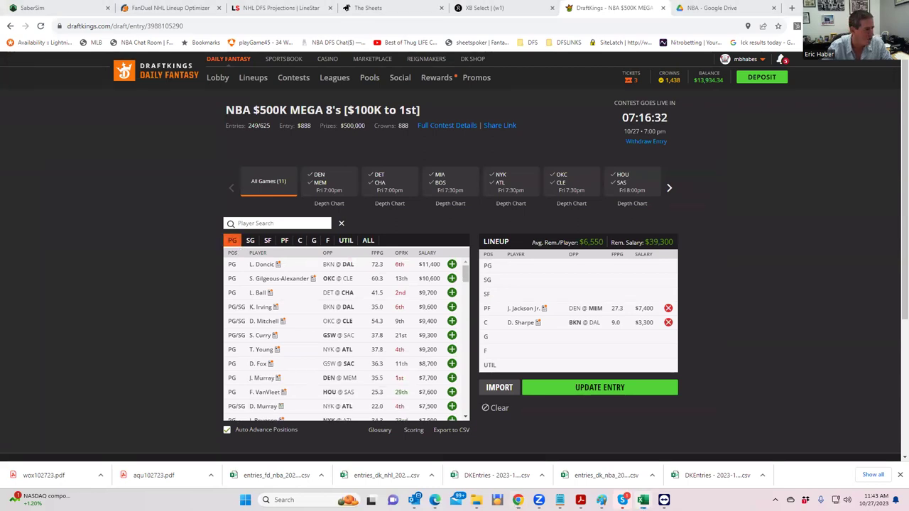
pyautogui.hotkey('alt', 'Tab')
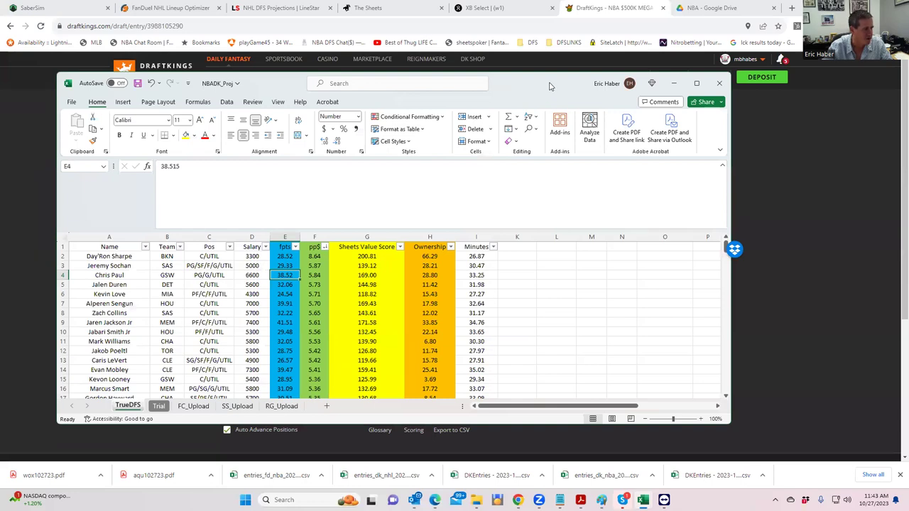
pyautogui.click(756, 202)
pyautogui.click(250, 224)
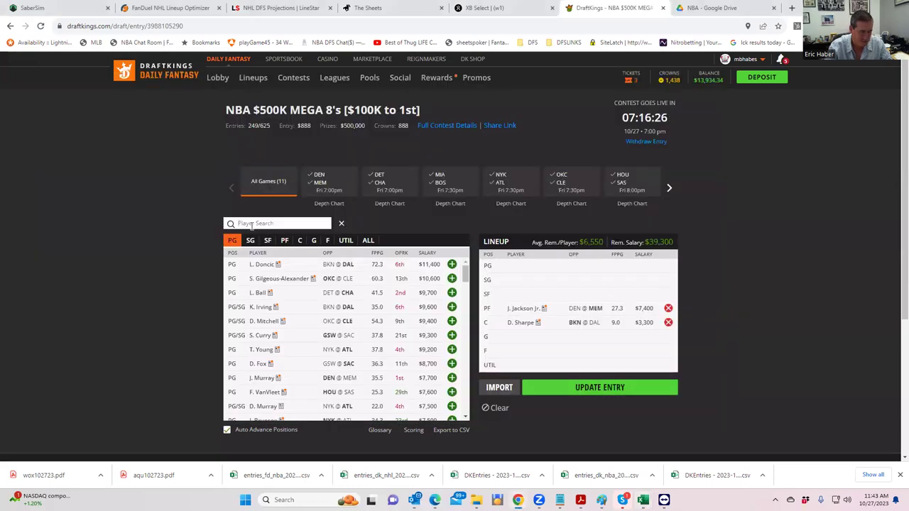
pyautogui.write('CHRIS')
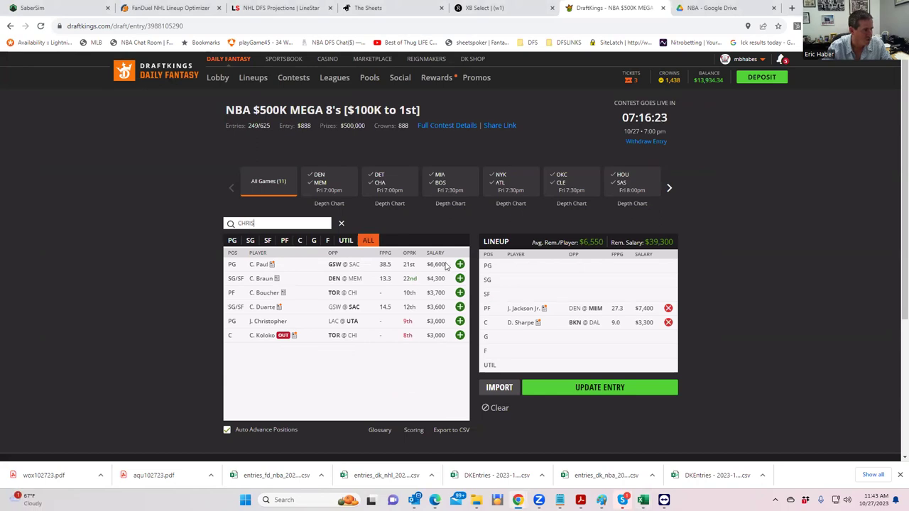
pyautogui.click(460, 264)
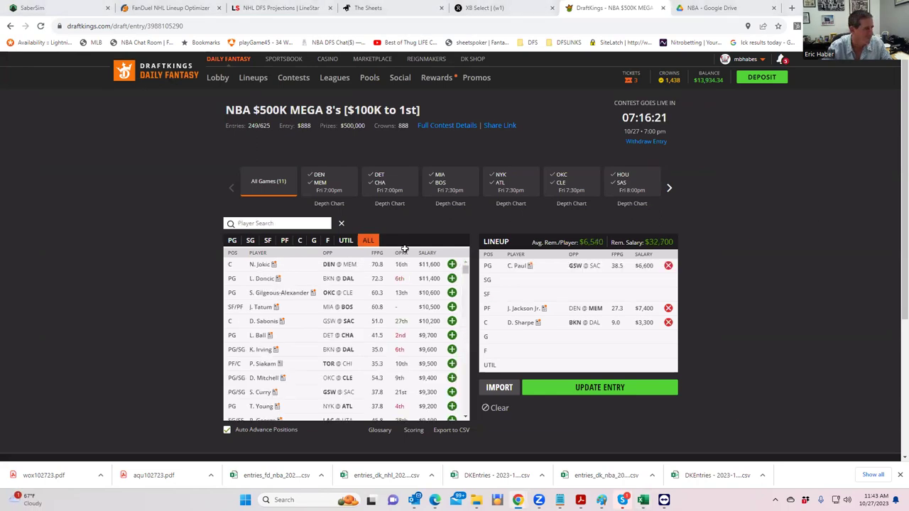
pyautogui.hotkey('alt', 'Tab')
pyautogui.click(250, 279)
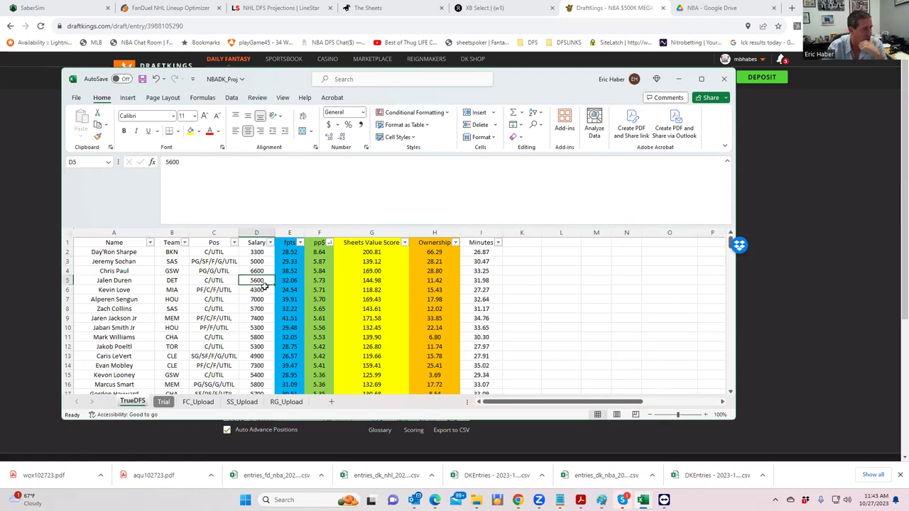
# Review candidate salaries (4300 to 7400) and Jeremy Sochan's positions, then move Excel right.
pyautogui.click(258, 289)
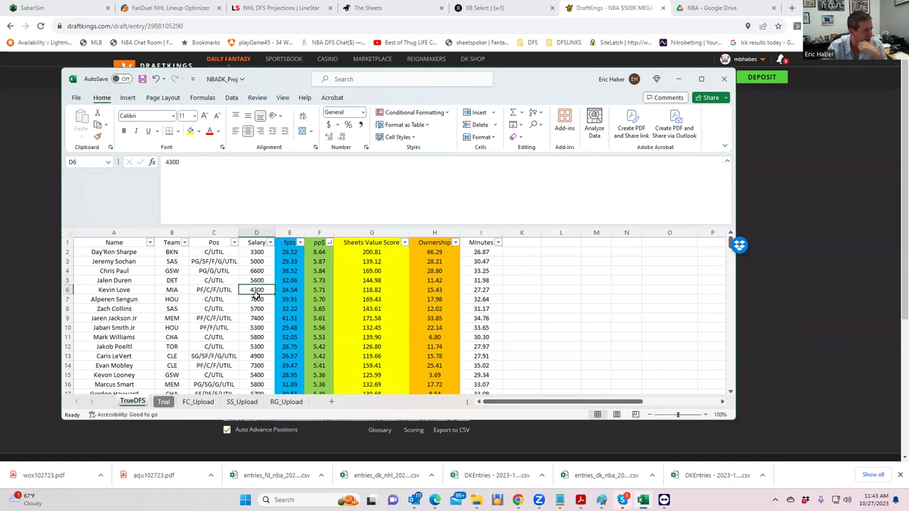
pyautogui.click(257, 297)
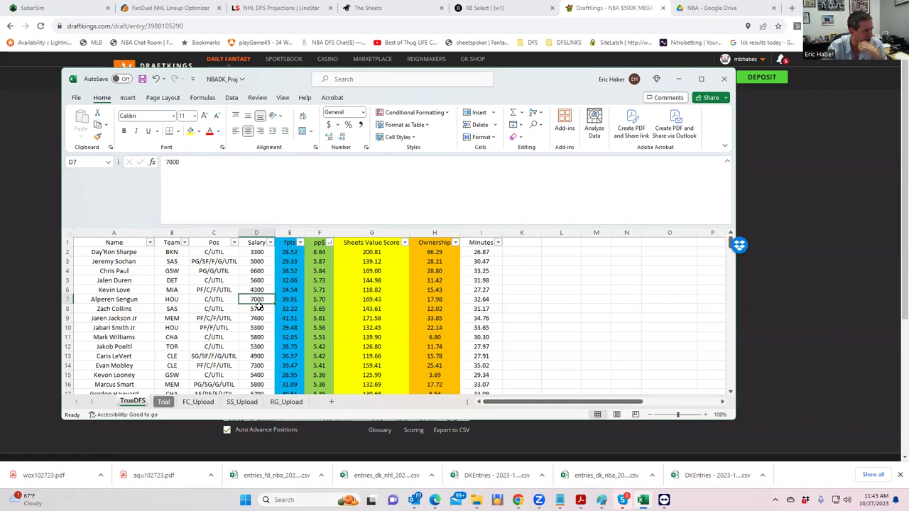
pyautogui.click(260, 308)
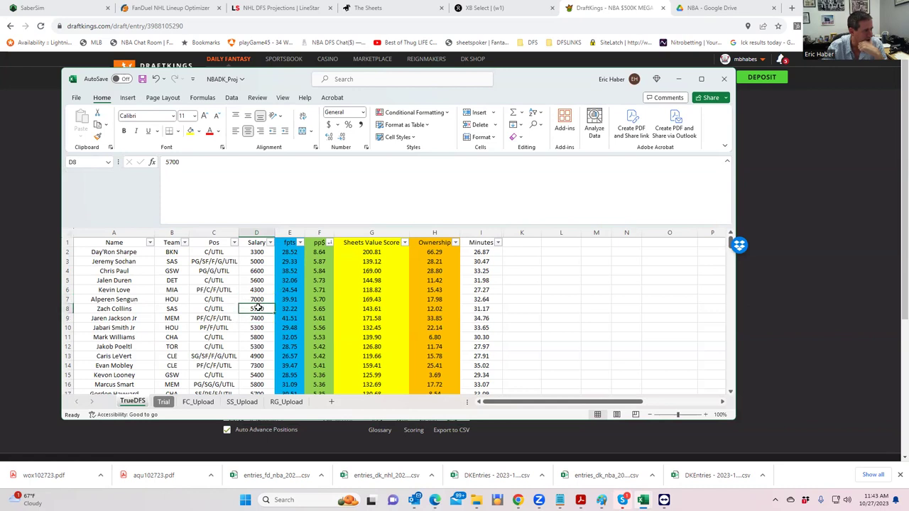
pyautogui.click(256, 328)
pyautogui.click(258, 316)
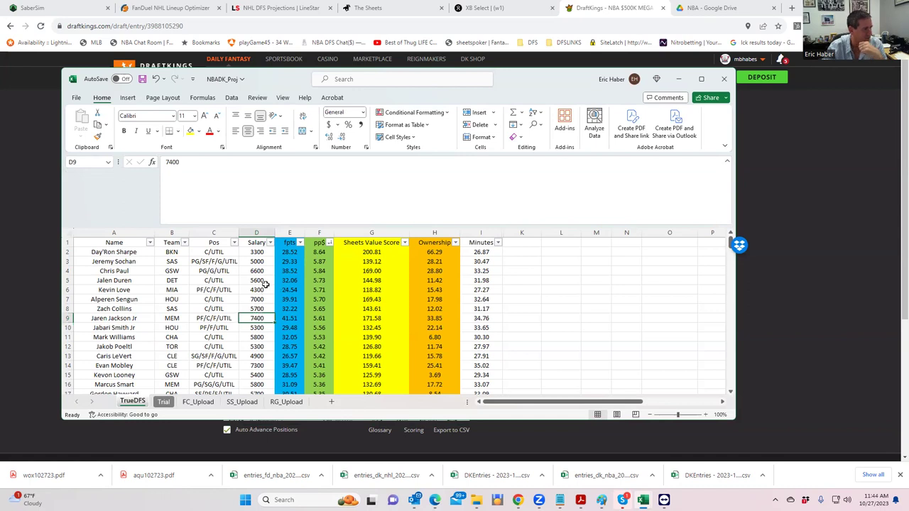
pyautogui.click(262, 280)
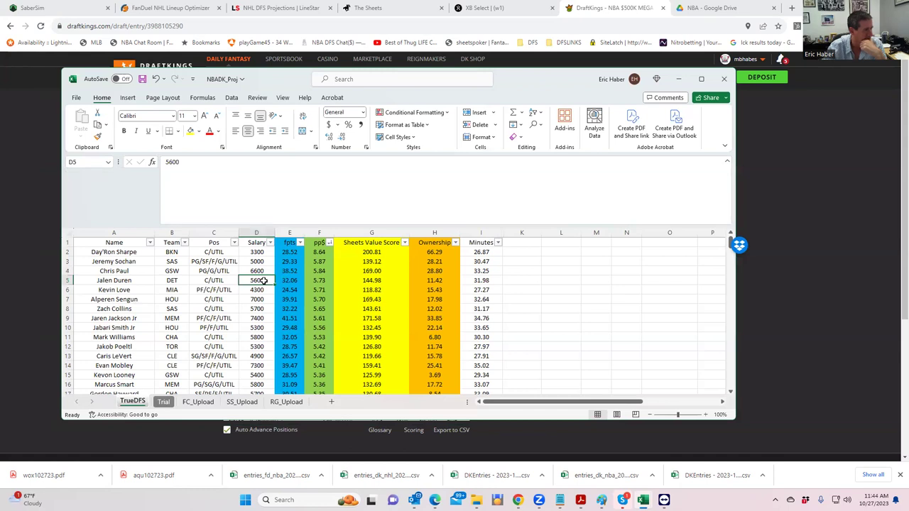
pyautogui.click(257, 271)
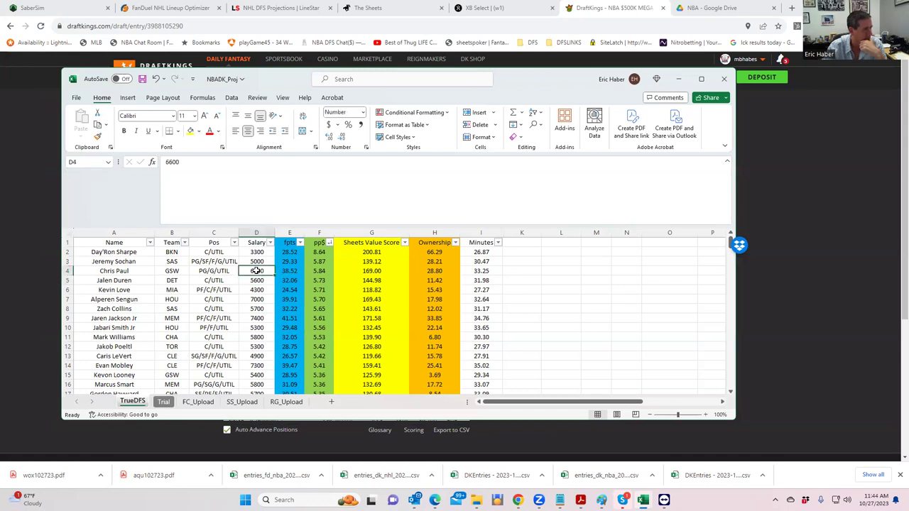
pyautogui.click(257, 261)
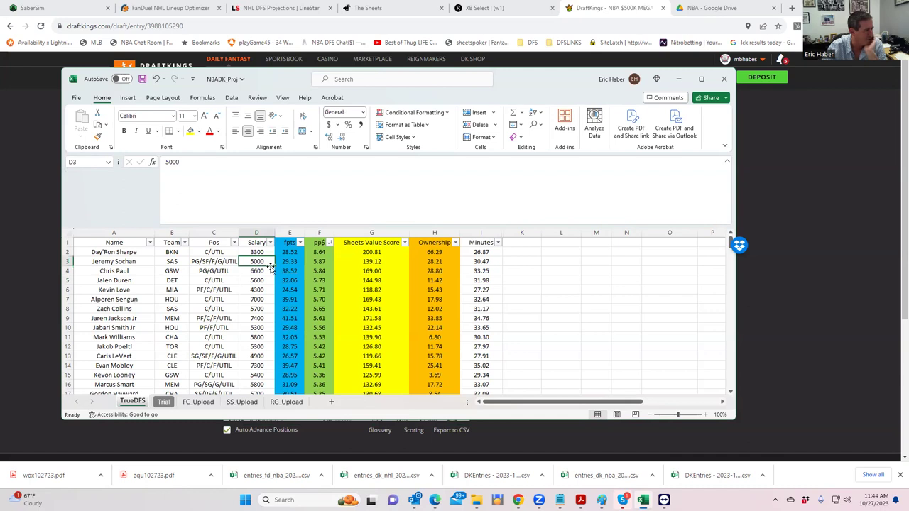
pyautogui.click(193, 261)
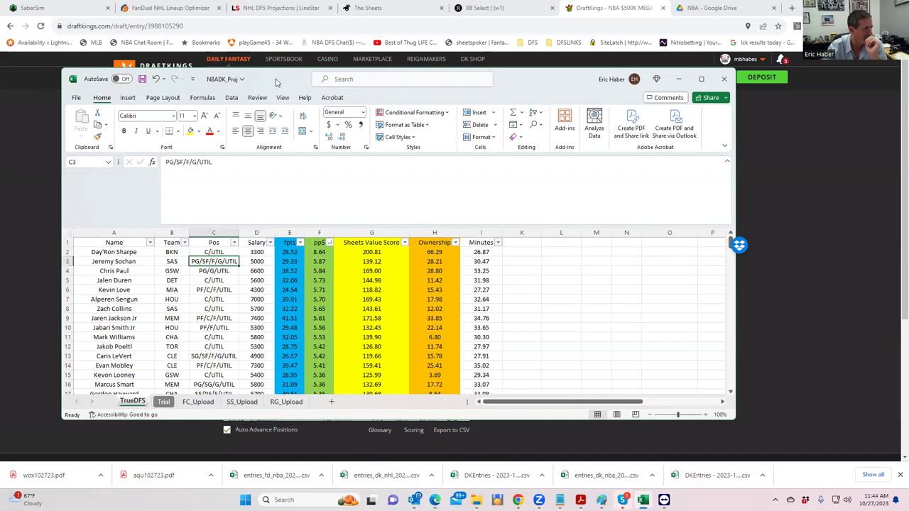
pyautogui.moveTo(277, 83); pyautogui.dragTo(313, 83)
# Search 'sochan' among SF players and add J. Sochan at SF, leaving $27,700.
pyautogui.hotkey('alt', 'Tab')
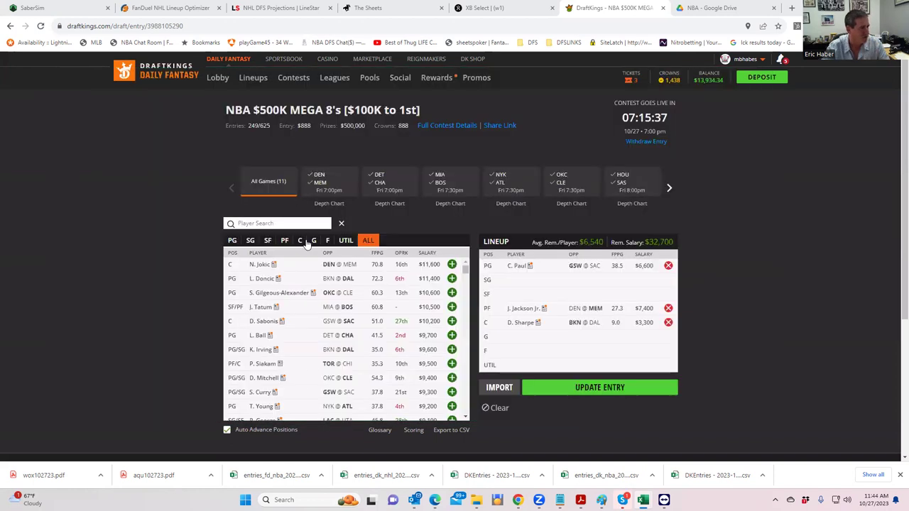
pyautogui.click(267, 240)
pyautogui.click(264, 224)
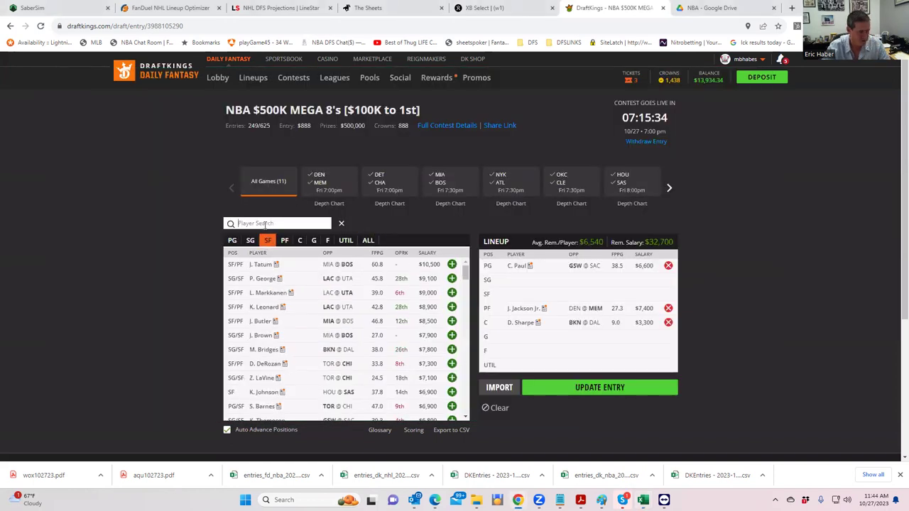
pyautogui.write('sochan')
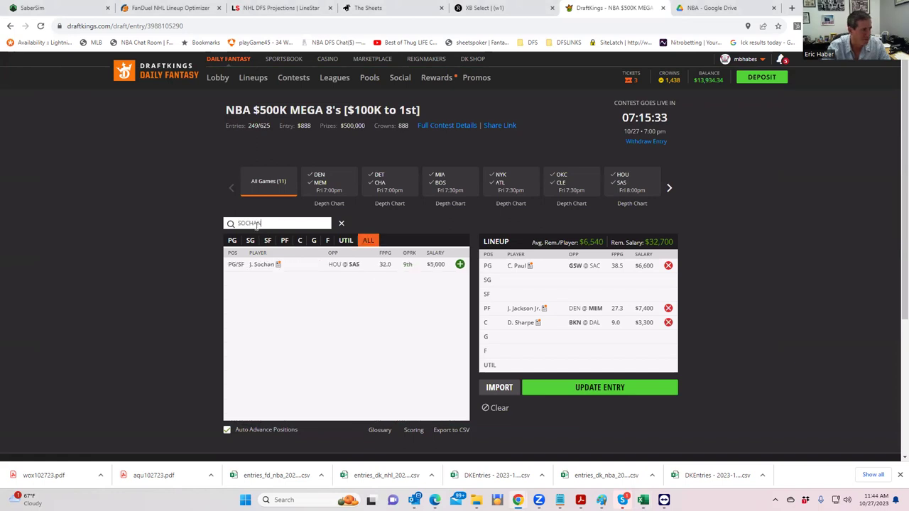
pyautogui.click(267, 240)
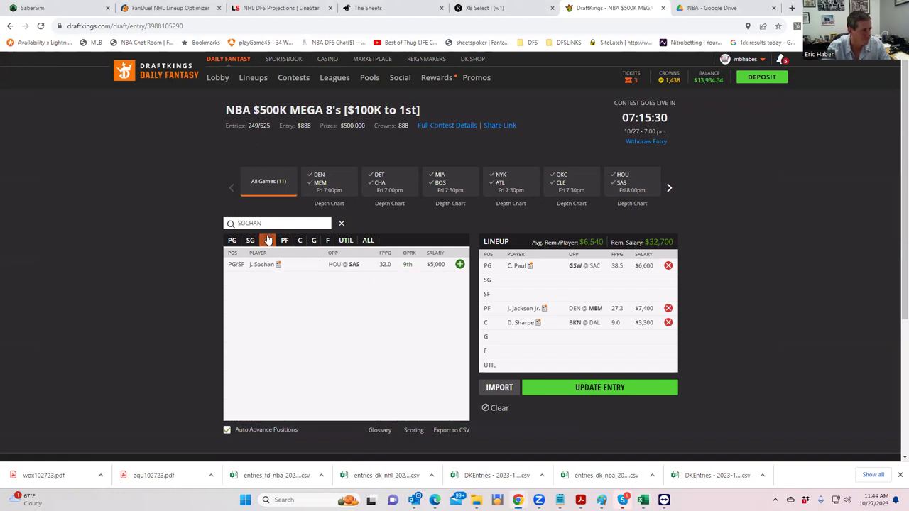
pyautogui.click(459, 264)
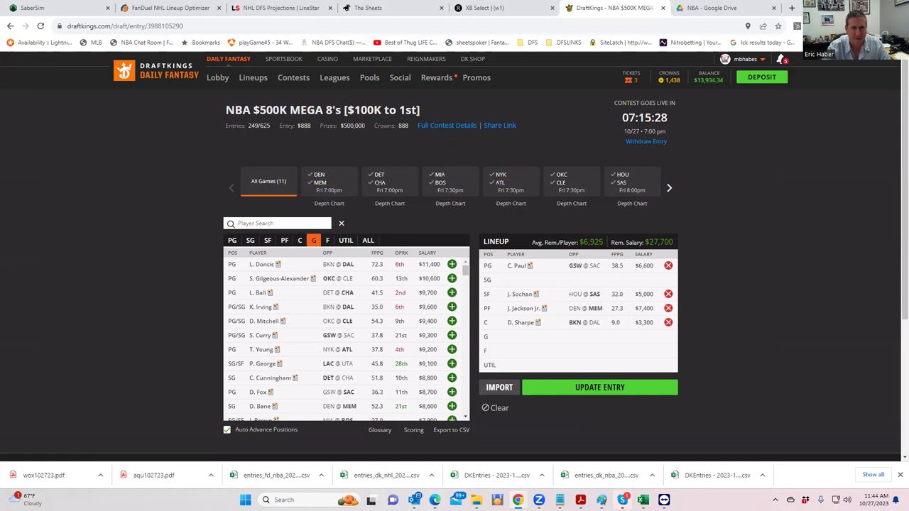
pyautogui.hotkey('alt', 'Tab')
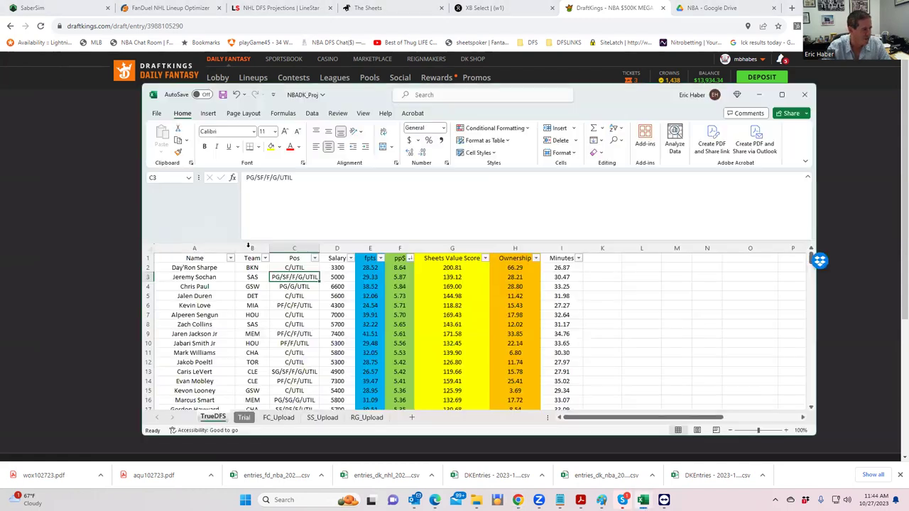
# Compare the salaries of Alperen Sengun (7000), Zach Collins (5700) and Mark Williams (5800).
pyautogui.click(337, 314)
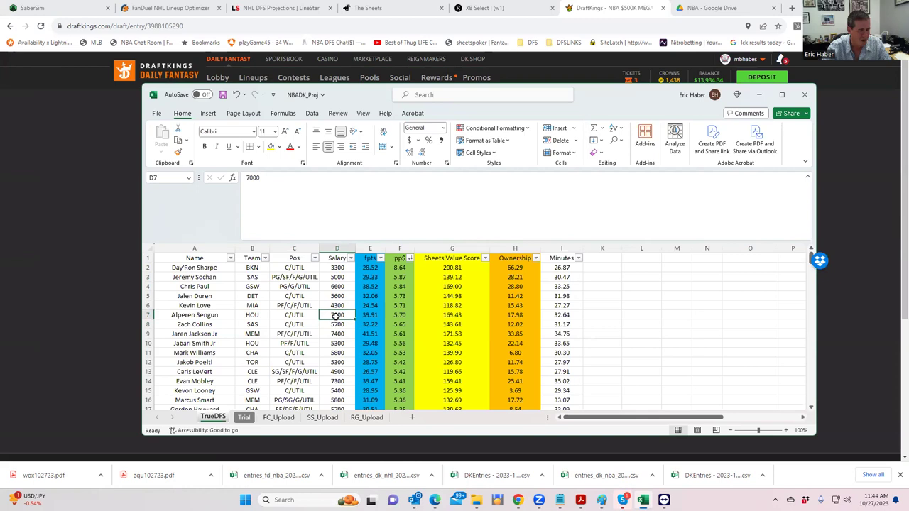
pyautogui.click(339, 325)
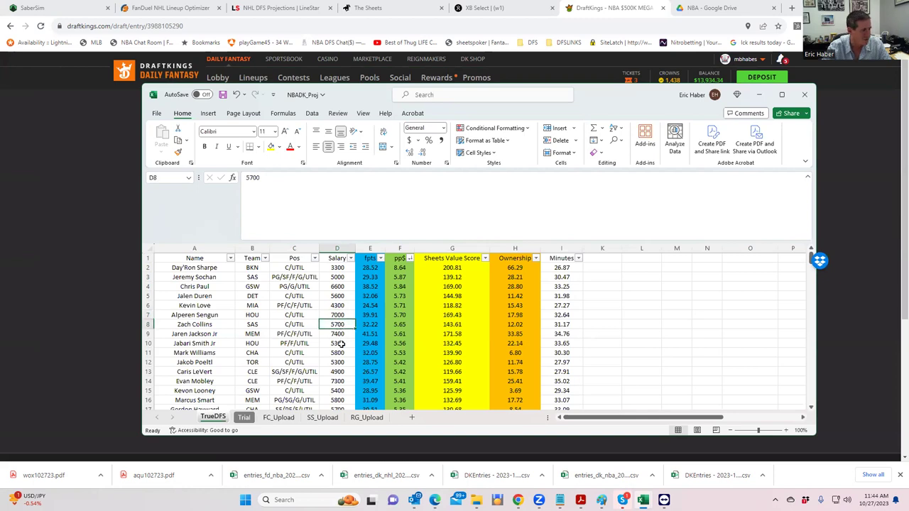
pyautogui.click(338, 352)
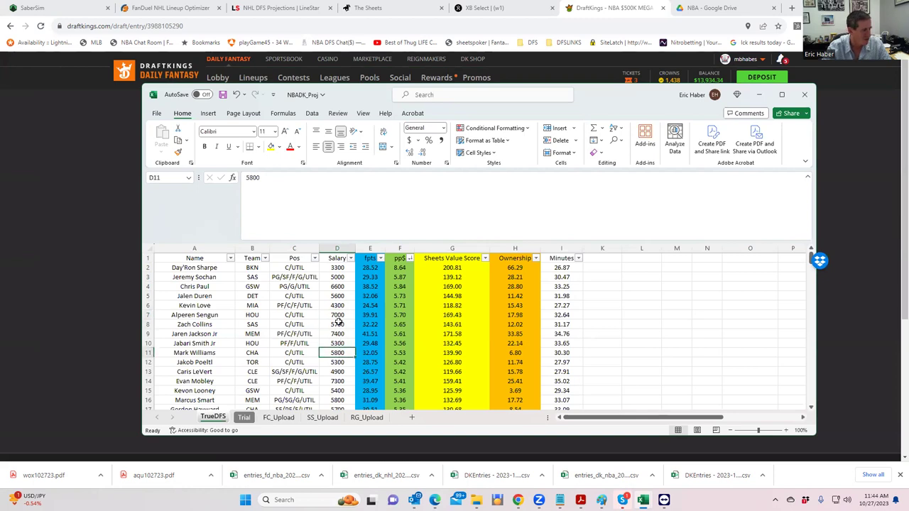
pyautogui.click(339, 323)
pyautogui.click(339, 314)
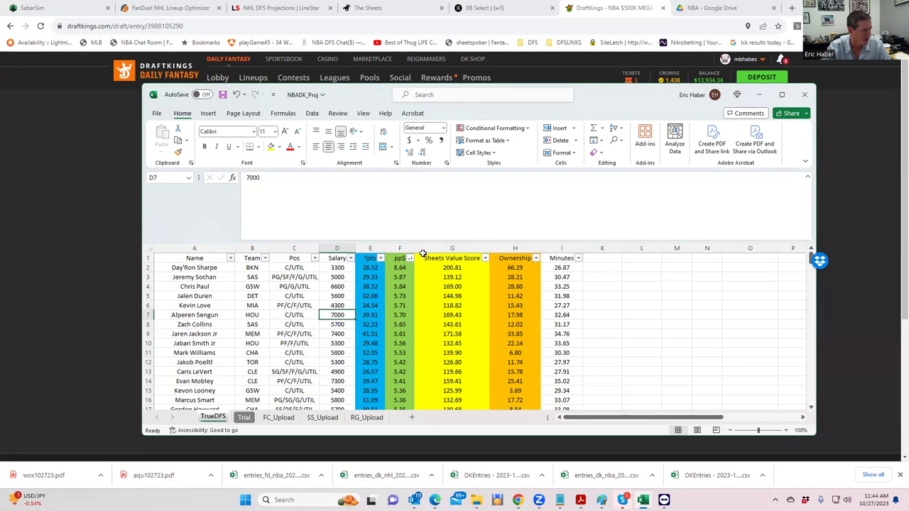
# Sort the TrueDFS table by Sheets Value Score, largest to smallest.
pyautogui.click(484, 262)
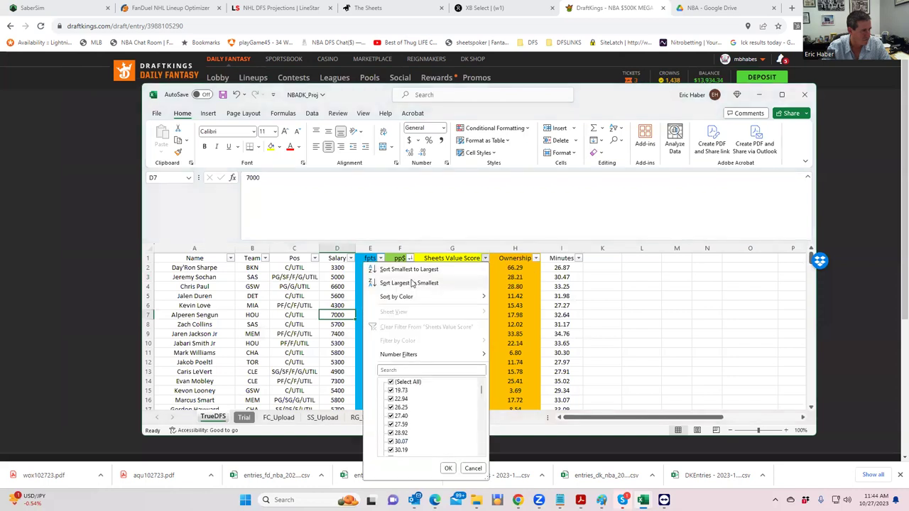
pyautogui.click(413, 282)
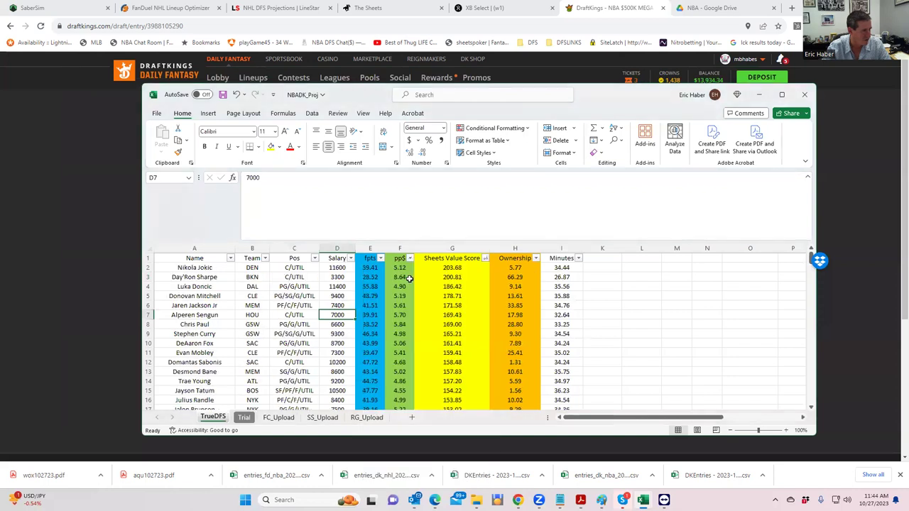
pyautogui.doubleClick(347, 314)
# Search 'SENG' and add A. Sengun to the DraftKings UTIL slot, leaving $20,700.
pyautogui.click(824, 197)
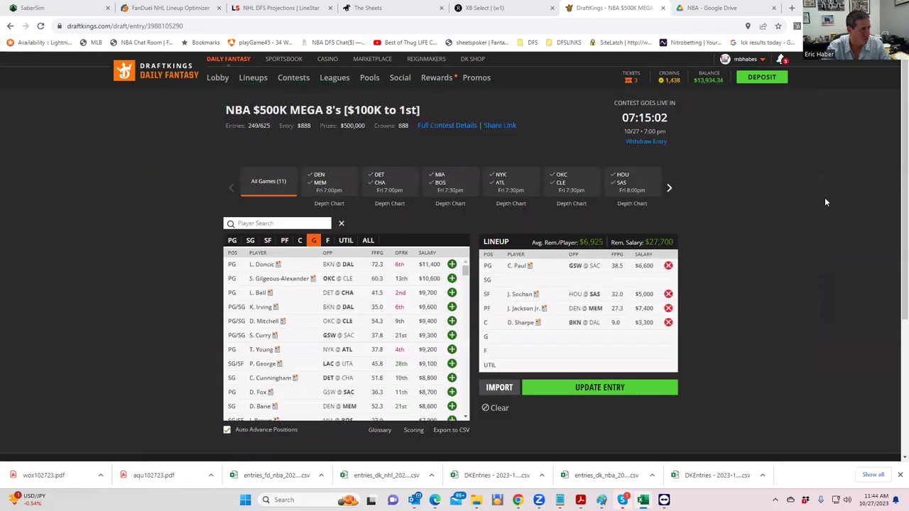
pyautogui.click(346, 241)
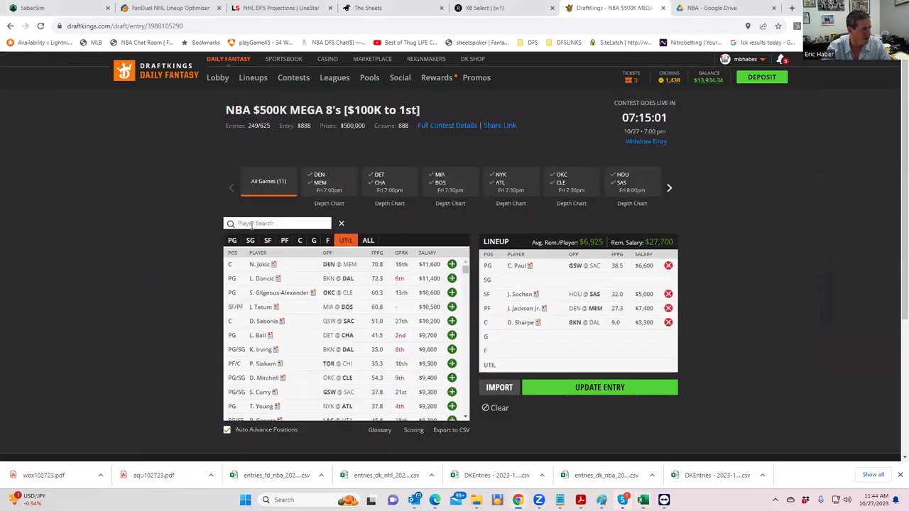
pyautogui.write('SENG')
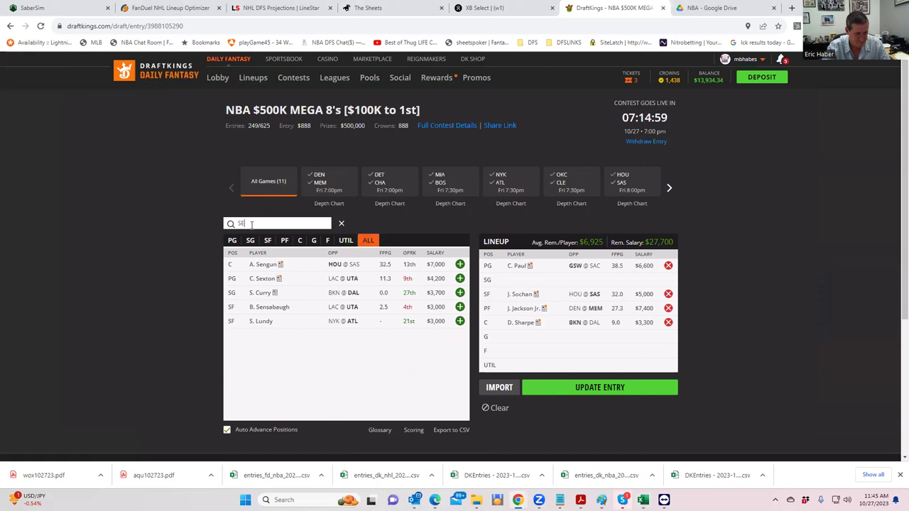
pyautogui.click(460, 264)
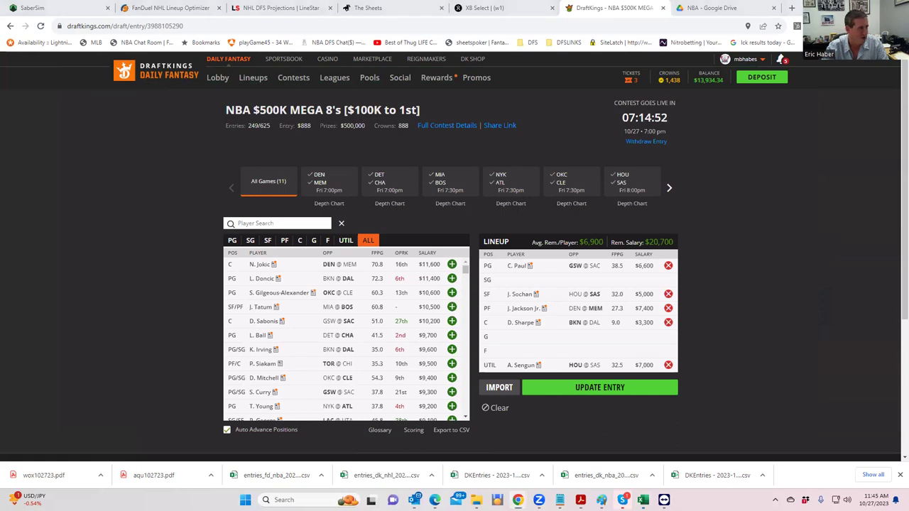
pyautogui.hotkey('alt', 'Tab')
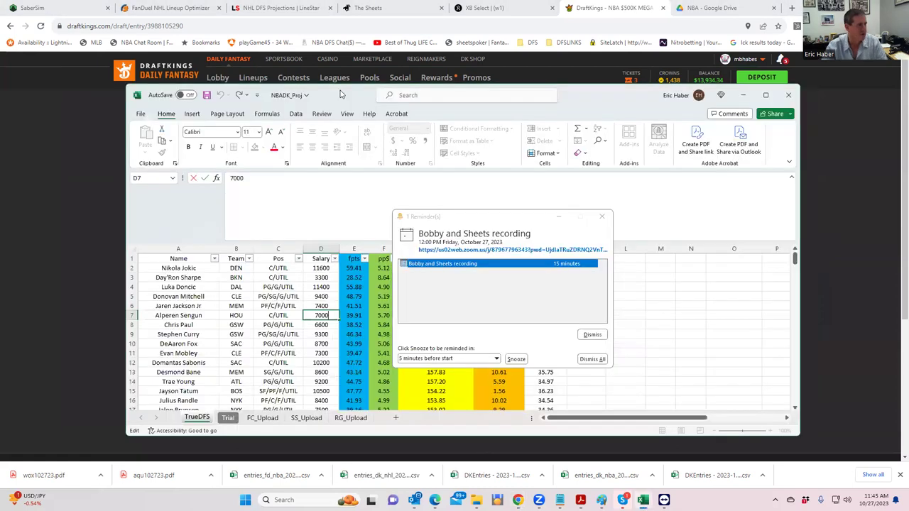
# Dismiss the Outlook reminder and compare Luka Doncic's and Donovan Mitchell's salaries.
pyautogui.click(602, 218)
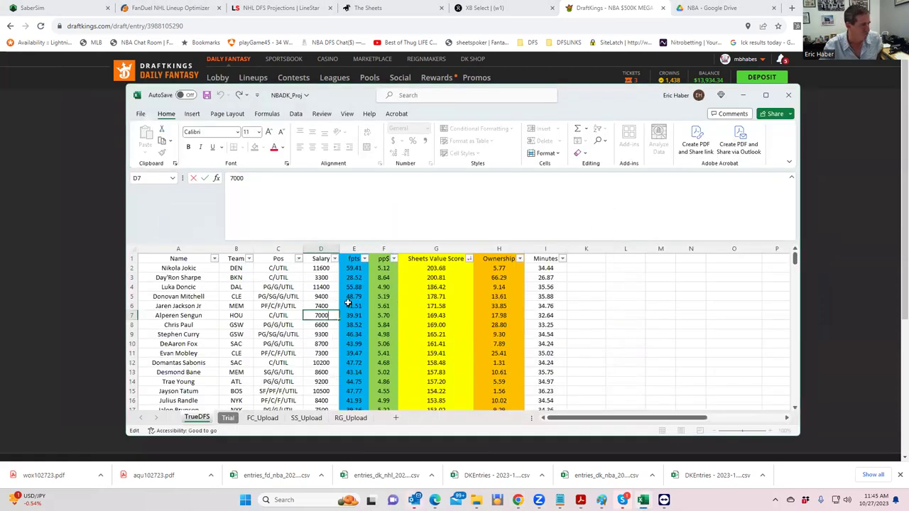
pyautogui.click(319, 286)
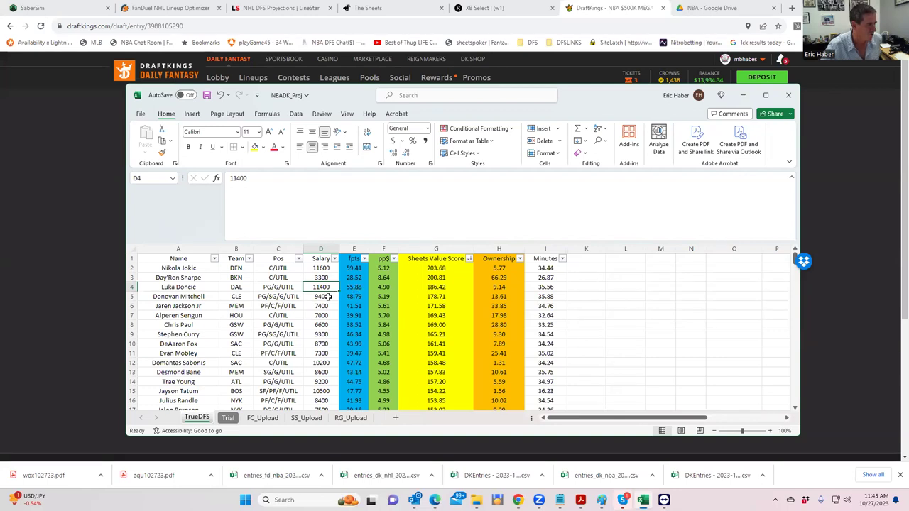
pyautogui.click(326, 297)
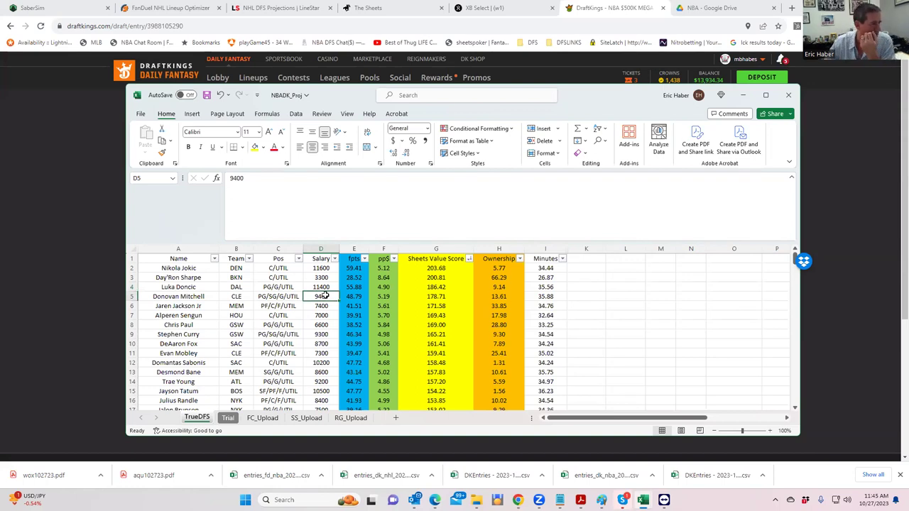
pyautogui.click(321, 286)
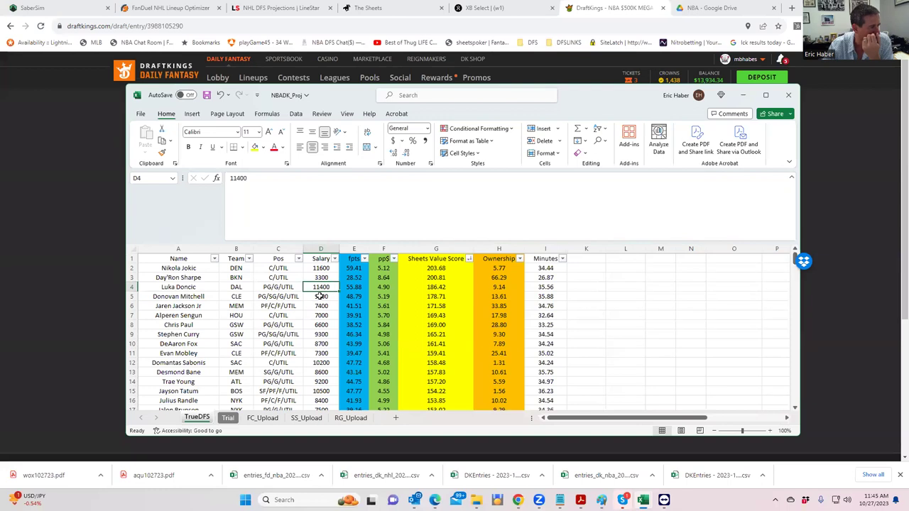
pyautogui.click(321, 296)
pyautogui.click(319, 287)
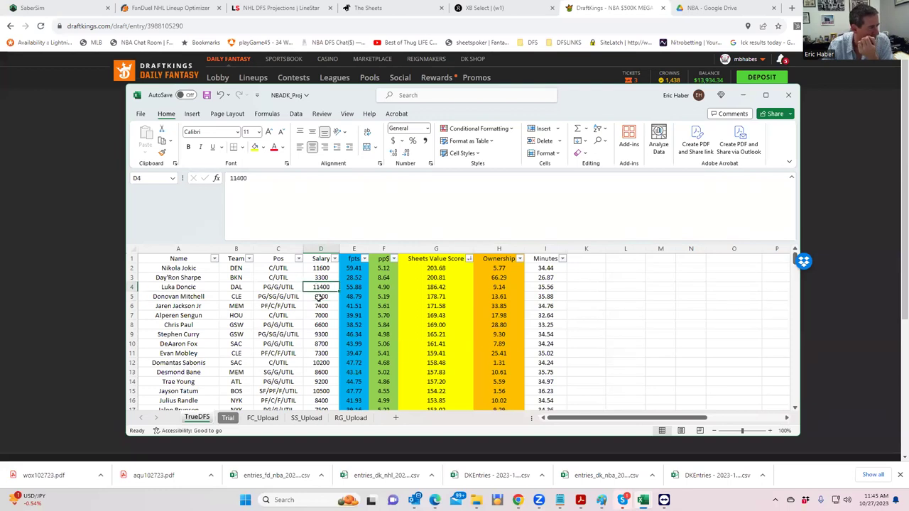
pyautogui.click(320, 296)
pyautogui.click(320, 288)
pyautogui.click(321, 296)
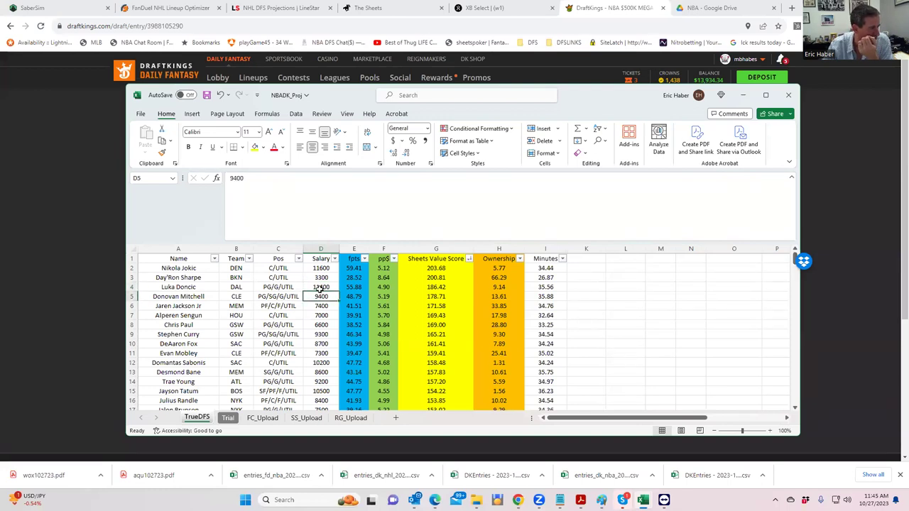
pyautogui.click(319, 288)
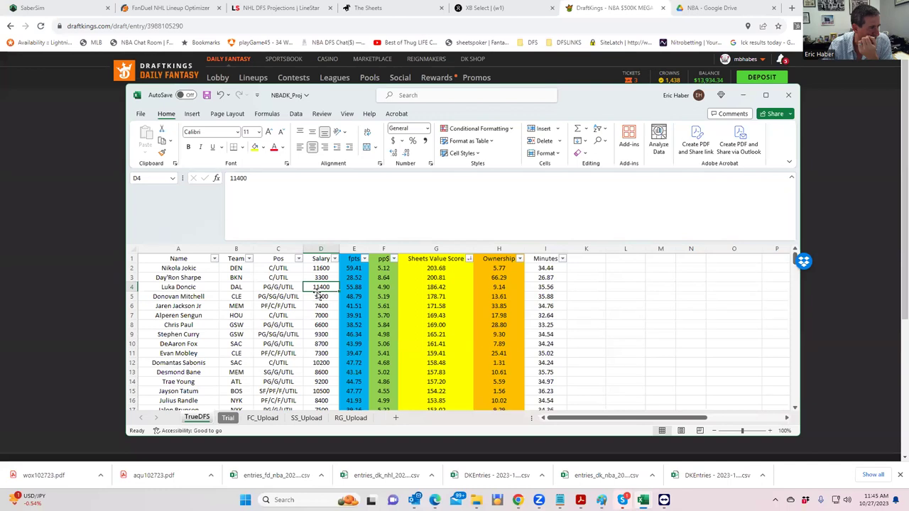
pyautogui.click(319, 296)
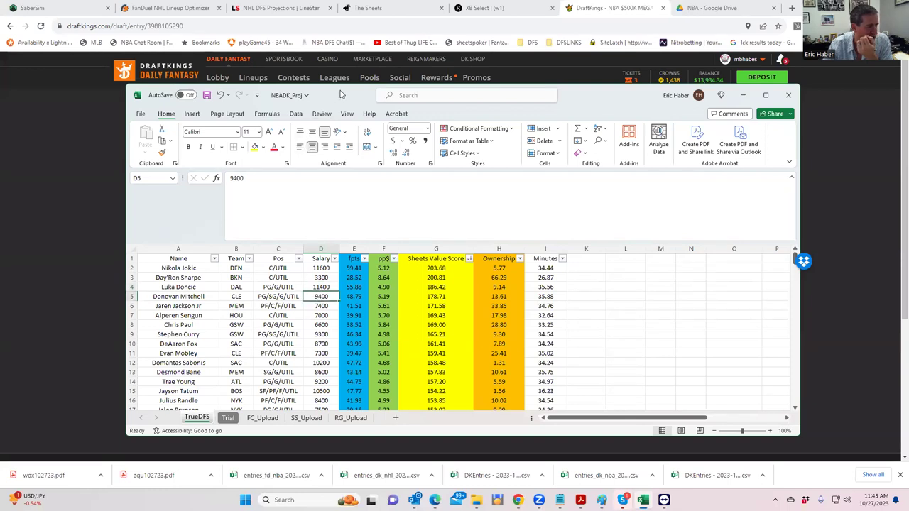
pyautogui.click(816, 175)
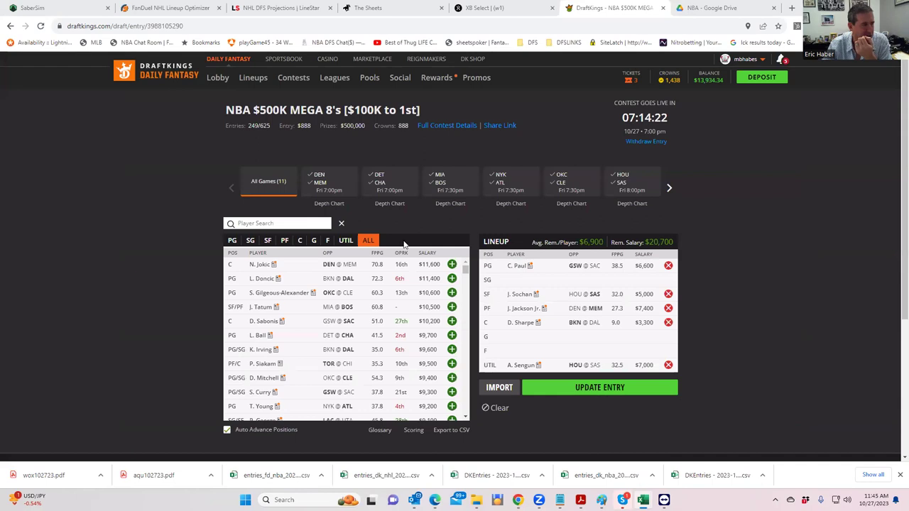
# Add L. Doncic ($11,400) to the G slot, leaving $9,300.
pyautogui.click(313, 240)
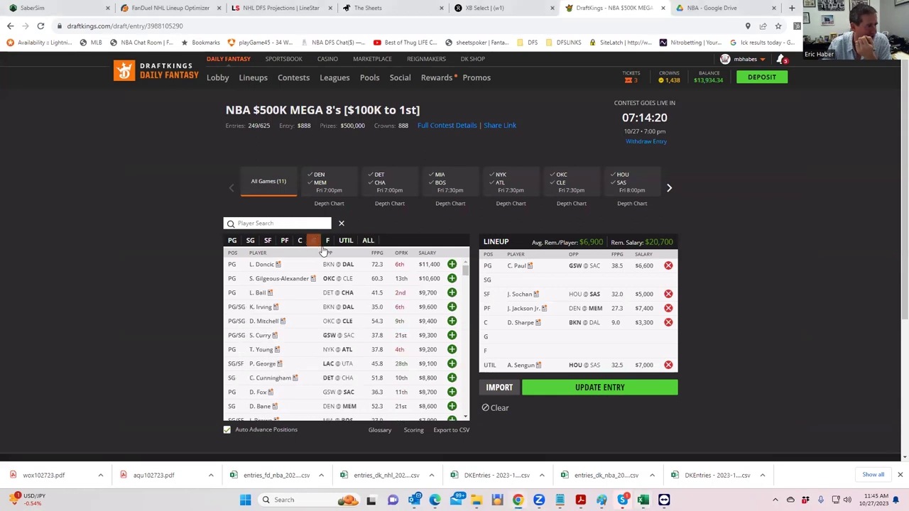
pyautogui.click(451, 266)
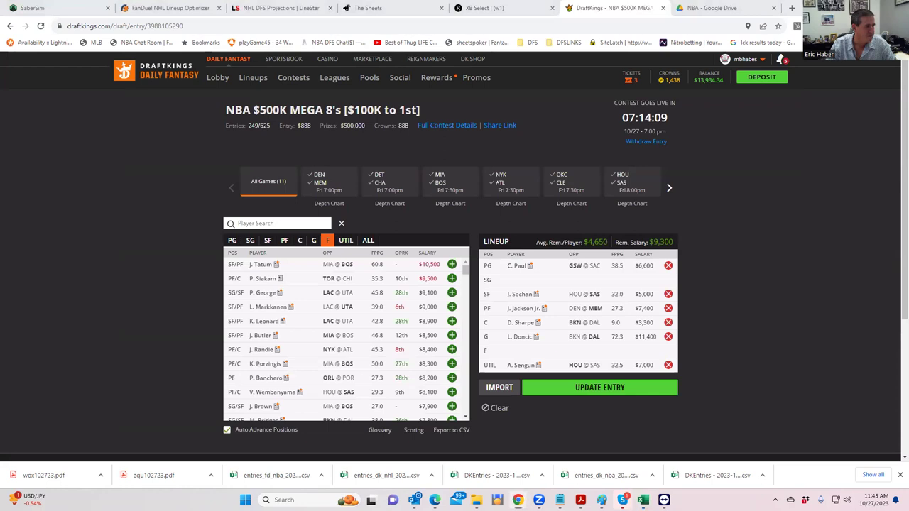
pyautogui.hotkey('alt', 'Tab')
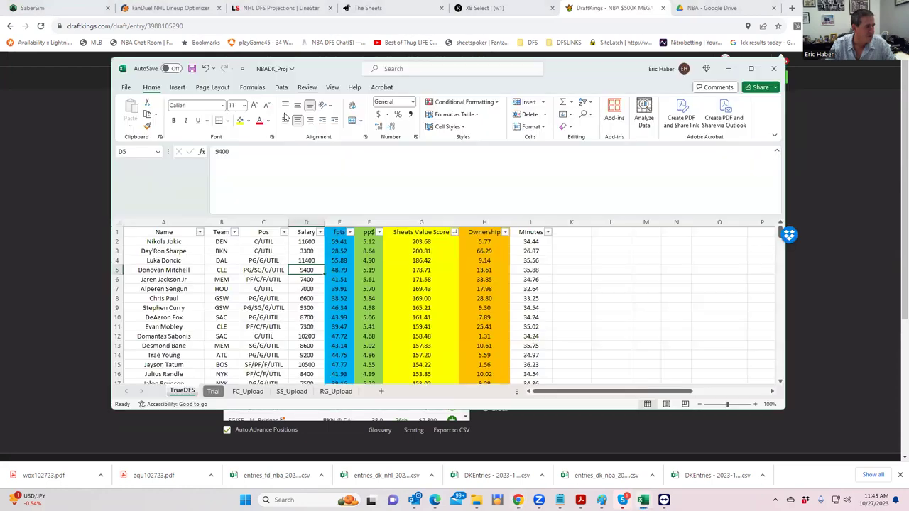
# Check Donovan Mitchell's salary, then sort the table by pp$ largest to smallest.
pyautogui.click(177, 270)
pyautogui.click(306, 270)
pyautogui.click(380, 233)
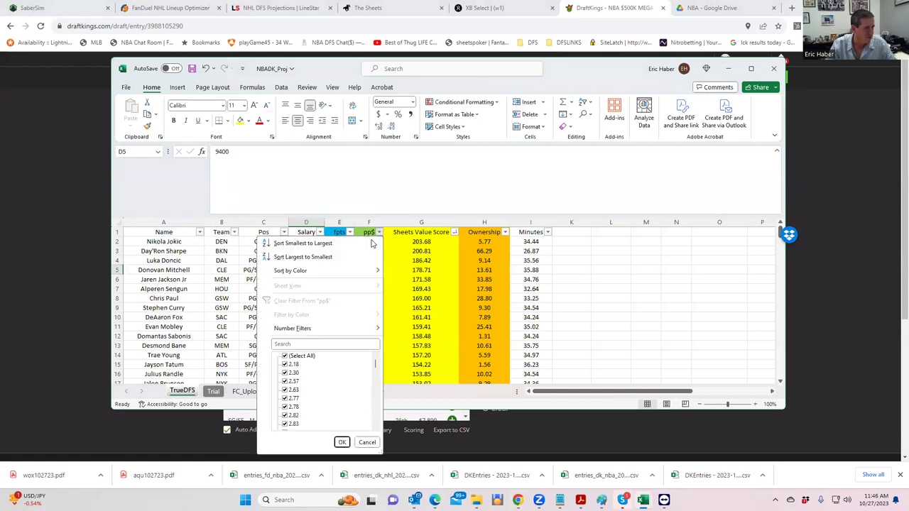
pyautogui.click(303, 257)
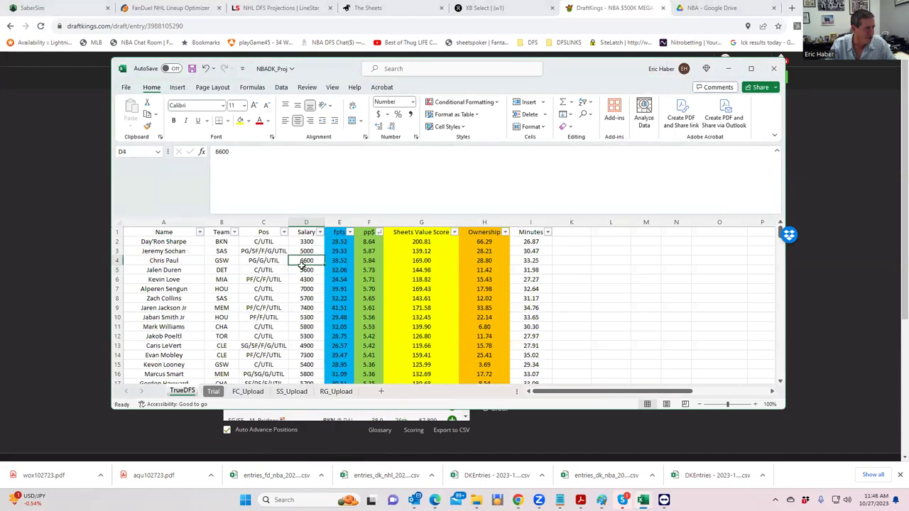
# Check the salaries of Kevin Love, Zach Collins, Jabari Smith Jr and Jeremy Sochan.
pyautogui.click(305, 278)
pyautogui.click(305, 299)
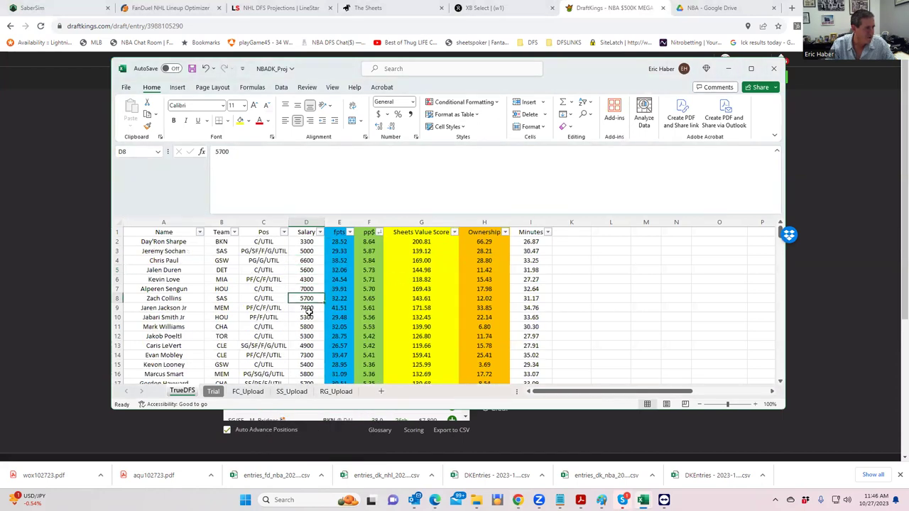
pyautogui.click(307, 317)
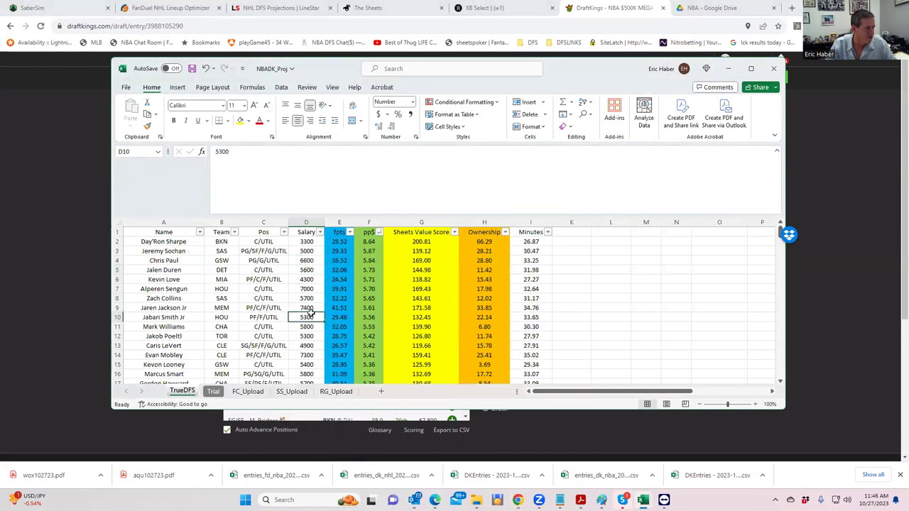
pyautogui.click(310, 252)
pyautogui.click(310, 278)
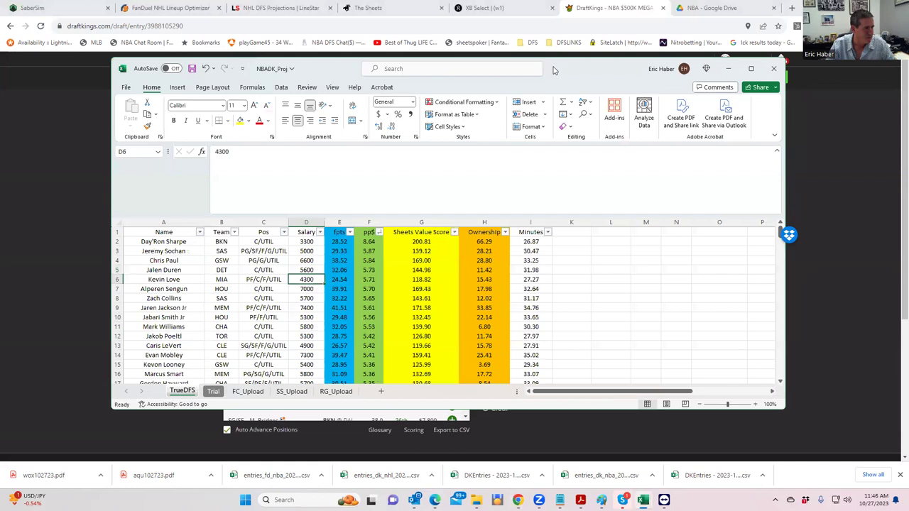
pyautogui.hotkey('alt', 'Tab')
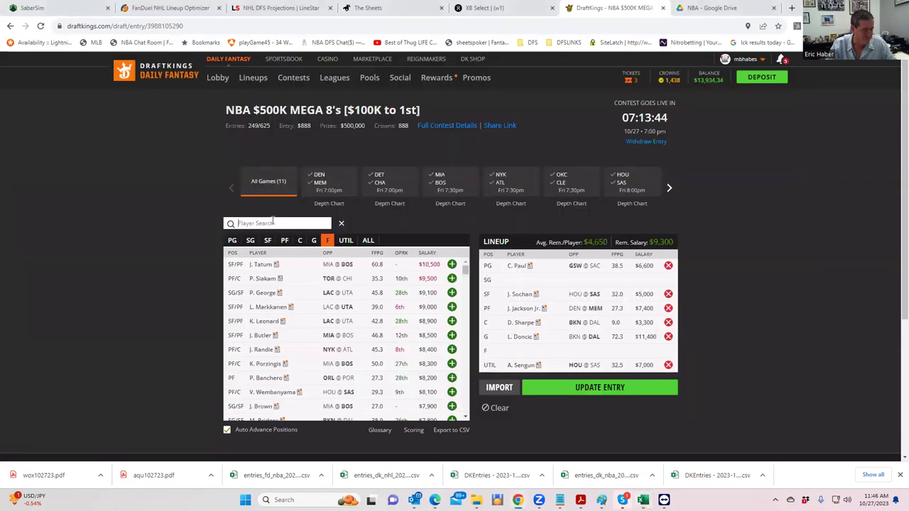
# Search 'LOVE' and add K. Love to the F slot.
pyautogui.click(272, 223)
pyautogui.write('LOVE')
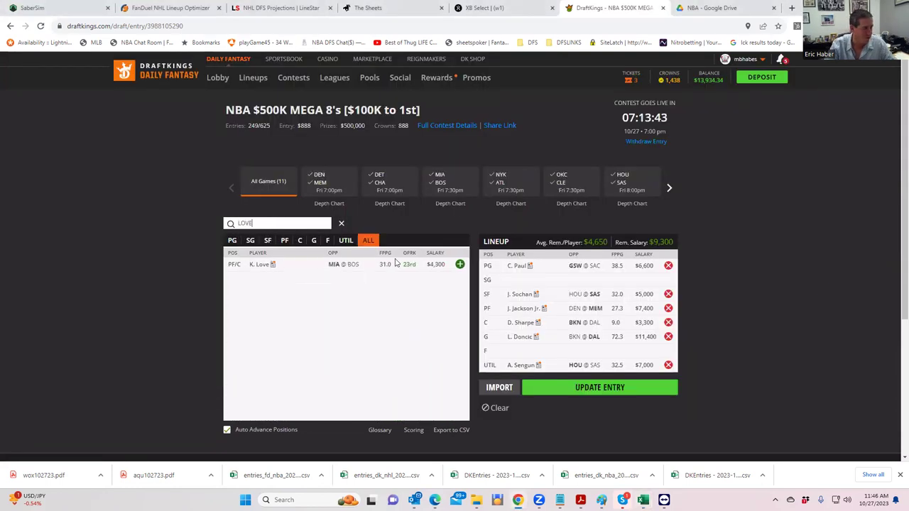
pyautogui.click(459, 264)
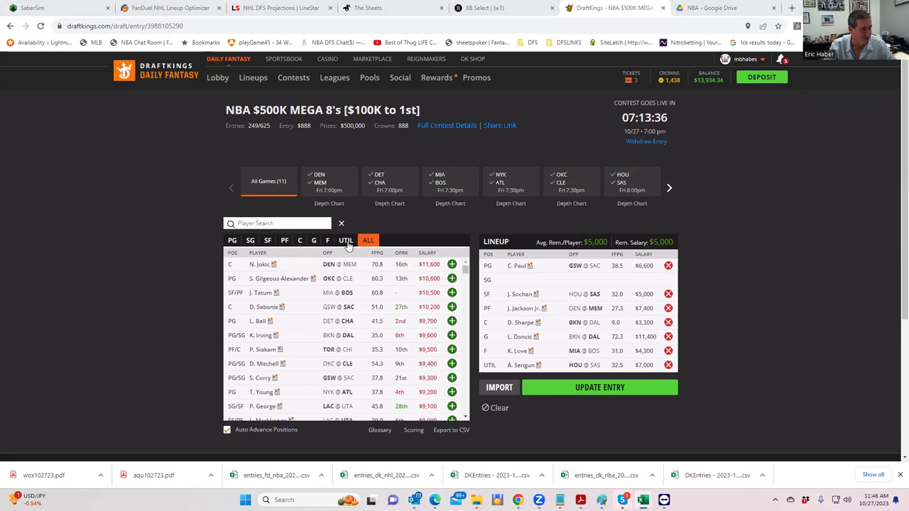
# Search 'LEV', add C. LeVert to the SG slot, and update the entry with $100 left.
pyautogui.click(299, 220)
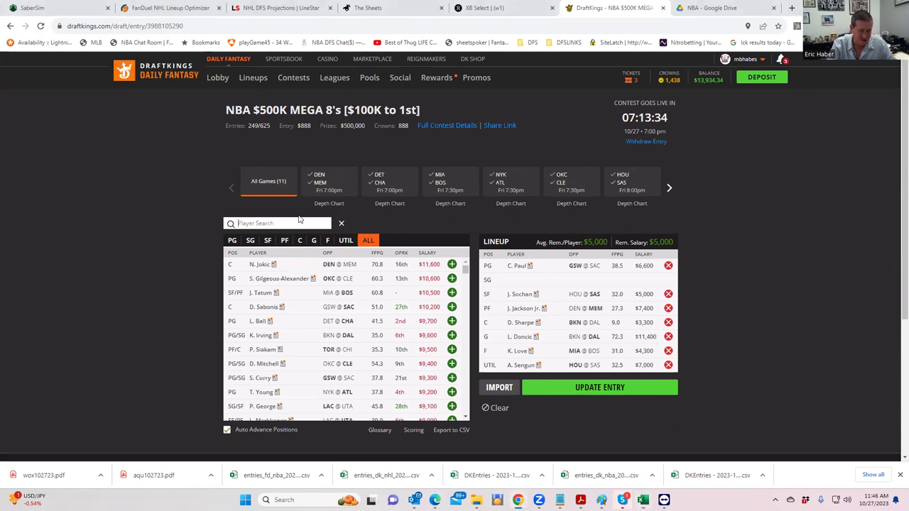
pyautogui.write('LEV')
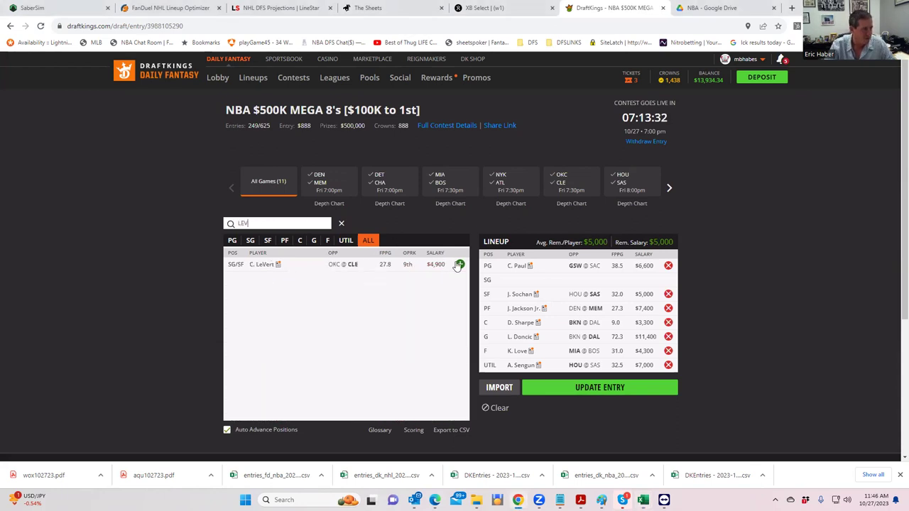
pyautogui.click(460, 264)
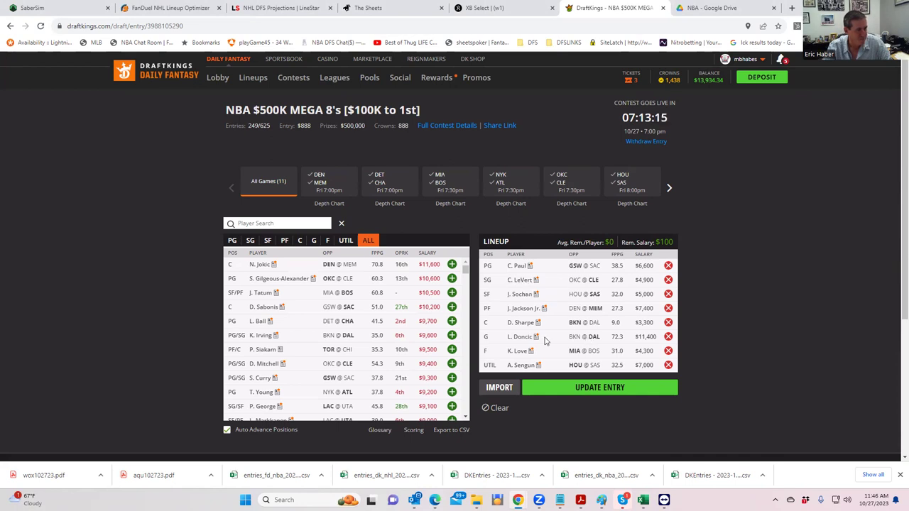
pyautogui.click(572, 391)
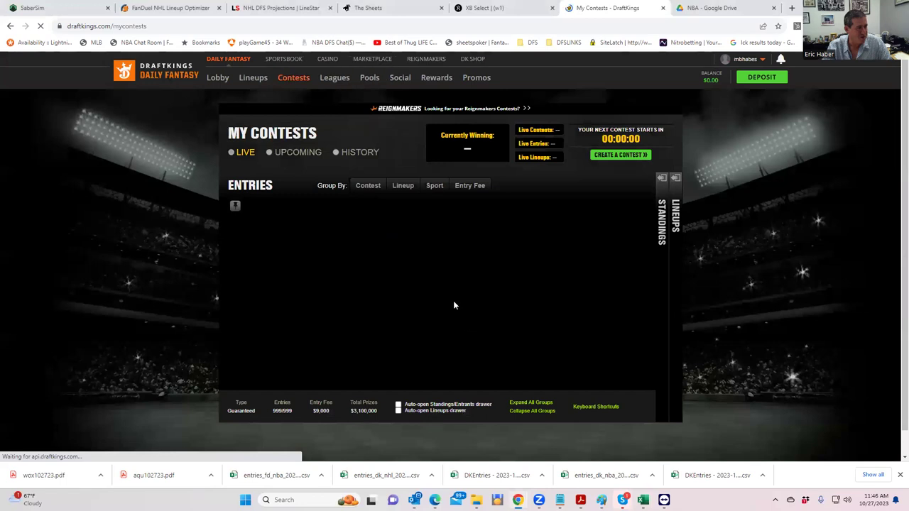
# Go to FanDuel's upcoming contests and order entries by highest entry fees.
pyautogui.click(161, 26)
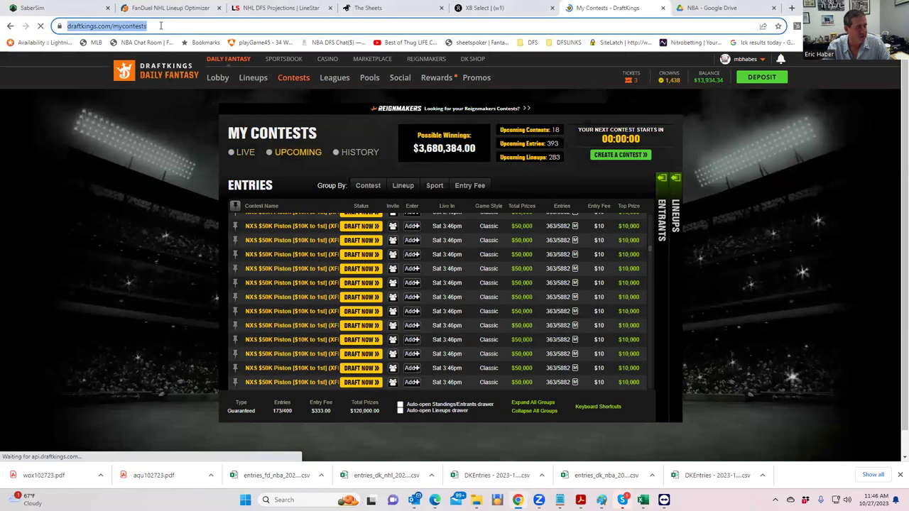
pyautogui.write('fa')
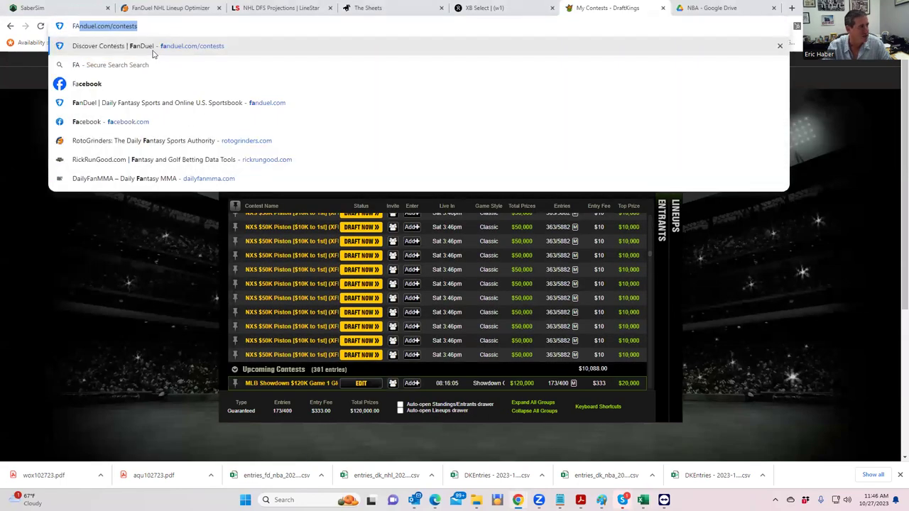
pyautogui.press('Return')
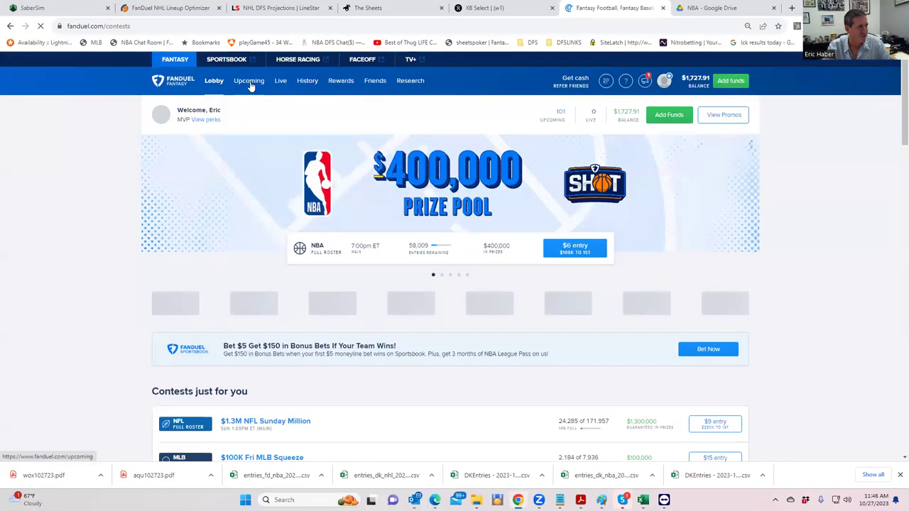
pyautogui.click(250, 86)
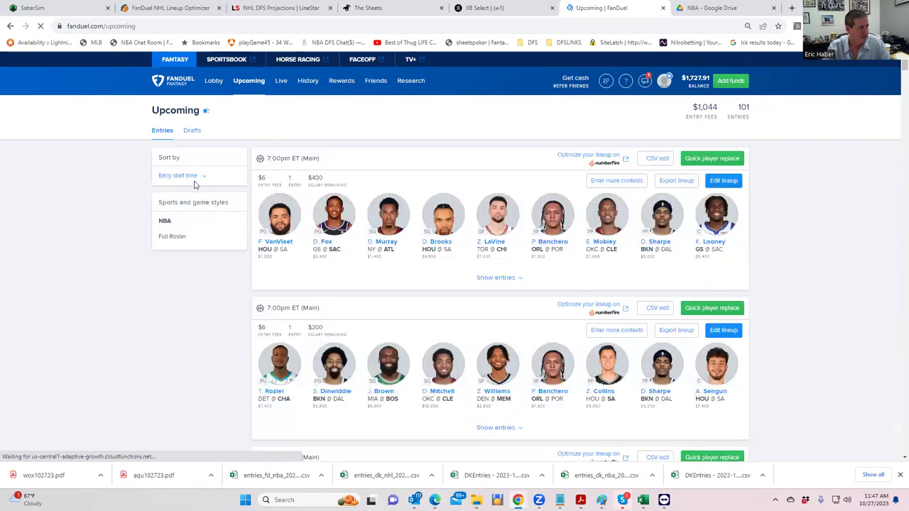
pyautogui.click(184, 202)
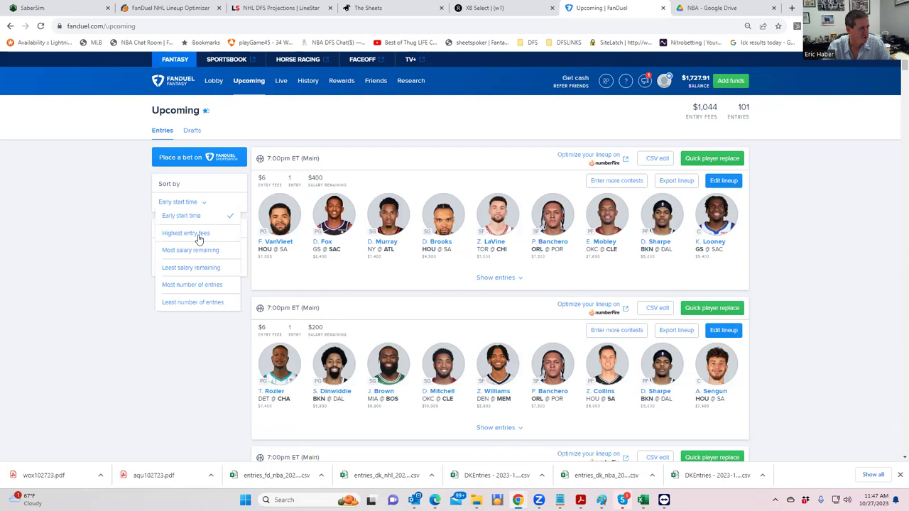
pyautogui.click(185, 233)
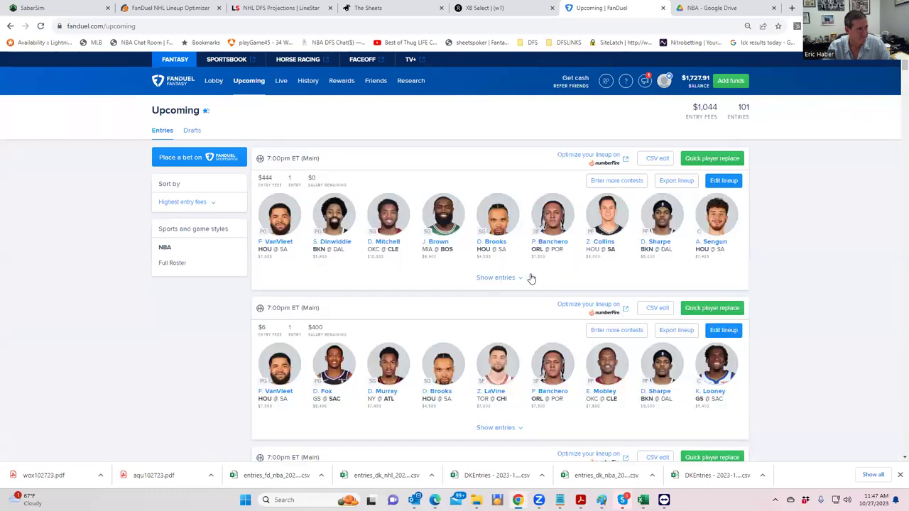
# Edit the $444 entry's lineup and open the NBAFD_Proj workbook from the NBA projections folder.
pyautogui.click(721, 182)
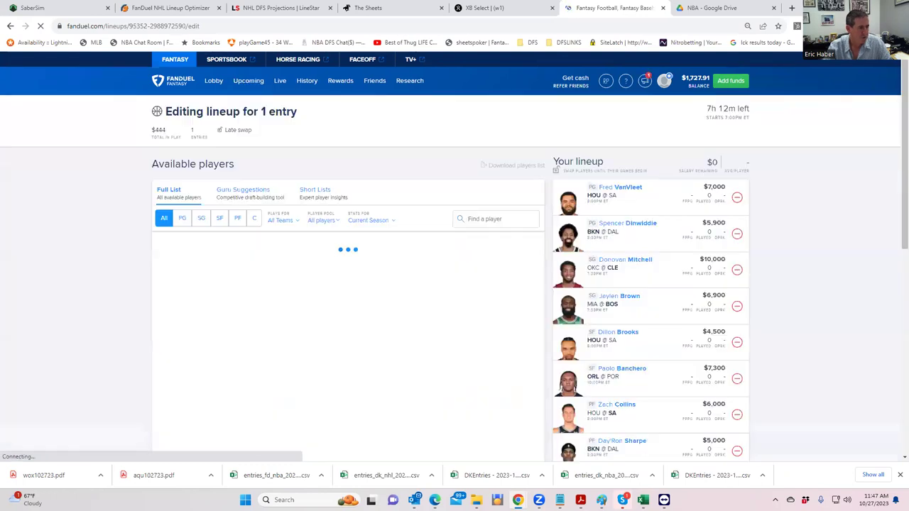
pyautogui.moveTo(517, 500)
pyautogui.moveTo(476, 500)
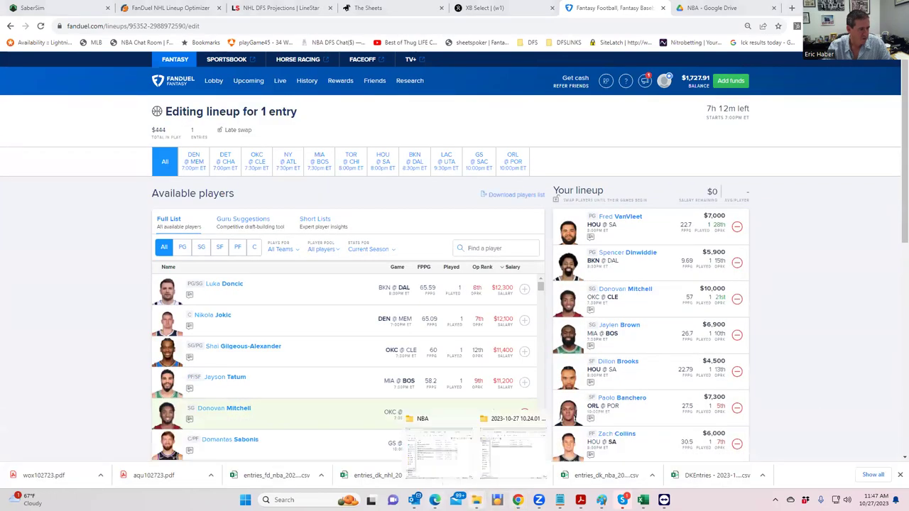
pyautogui.click(439, 474)
pyautogui.click(387, 291)
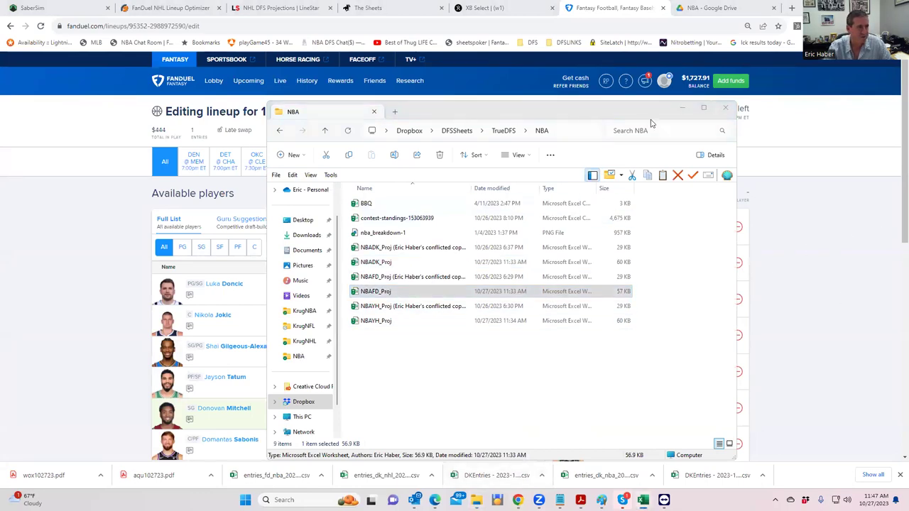
# Clear all players from the $444 entry's FanDuel lineup.
pyautogui.click(682, 108)
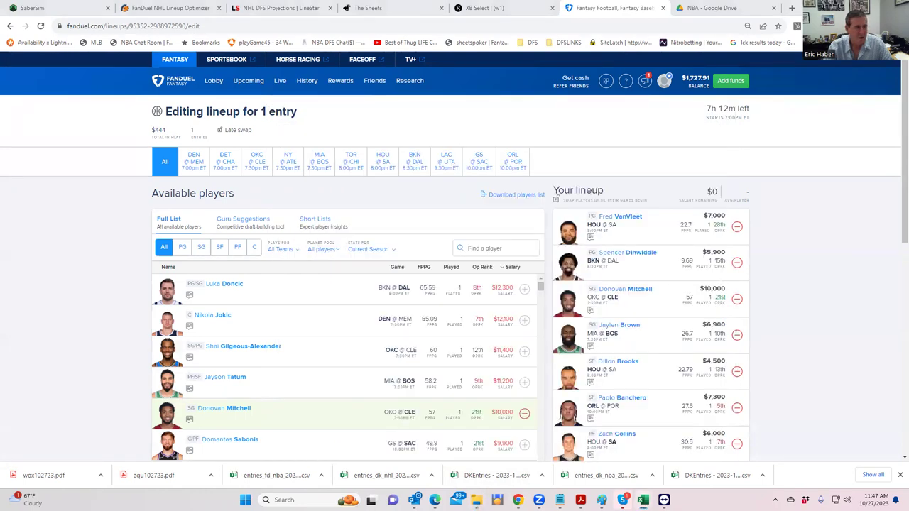
pyautogui.scroll(-3, 821, 280)
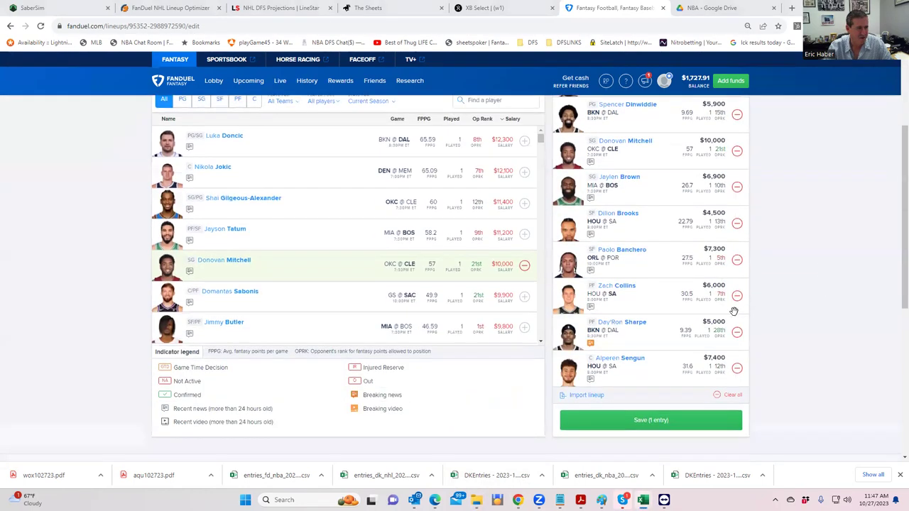
pyautogui.click(718, 355)
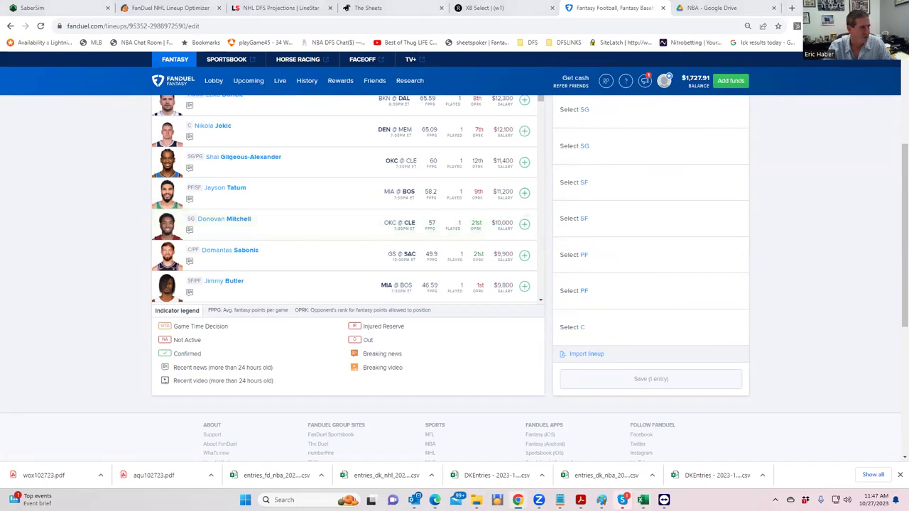
pyautogui.hotkey('alt', 'Tab')
# Maximize Excel and sort the NBAFD_Proj table by Sheets Value Score, highest first.
pyautogui.click(726, 97)
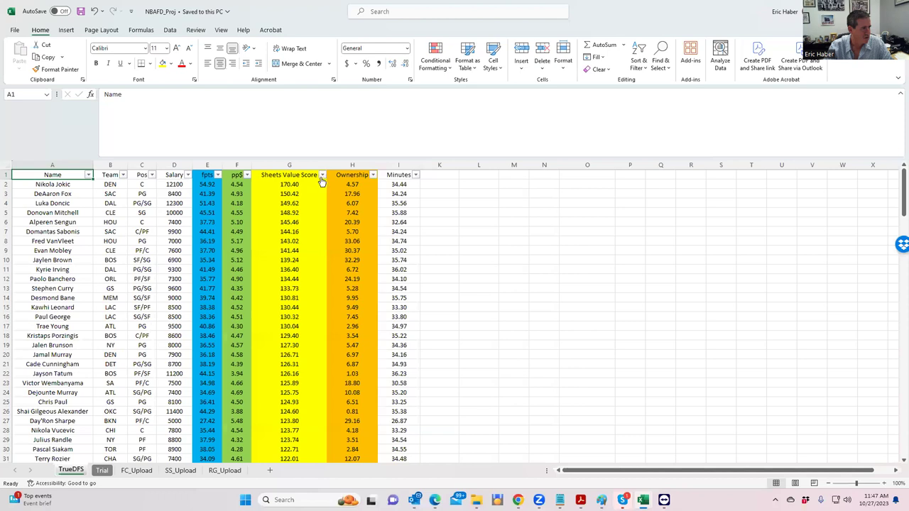
pyautogui.click(321, 176)
pyautogui.click(294, 197)
# Review salaries: Sengun 7400, Fox 8400, VanVleet 7000, Mobley 7600, Brown 6900 (SF/SG).
pyautogui.click(170, 222)
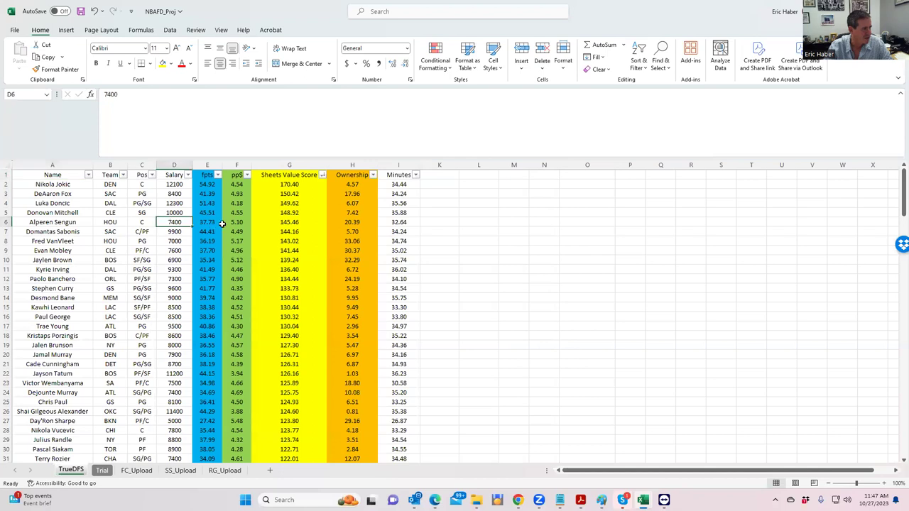
pyautogui.click(177, 194)
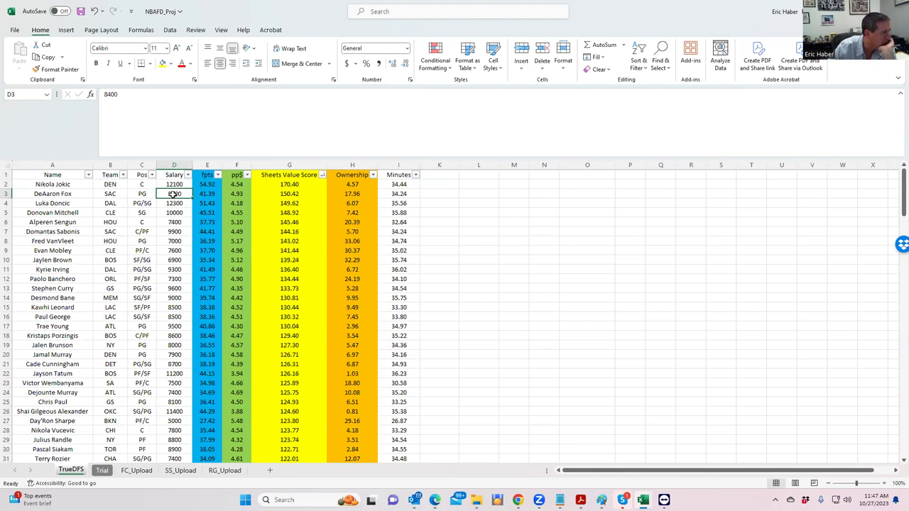
pyautogui.click(180, 221)
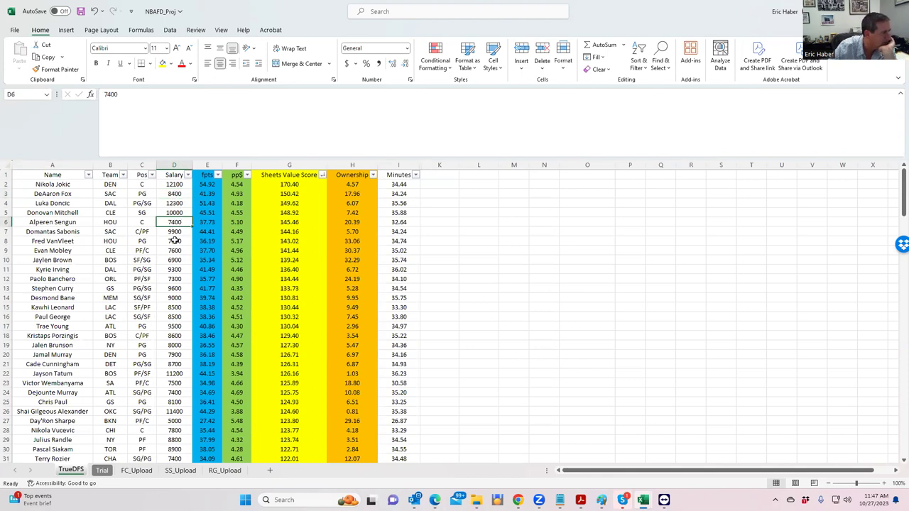
pyautogui.click(174, 242)
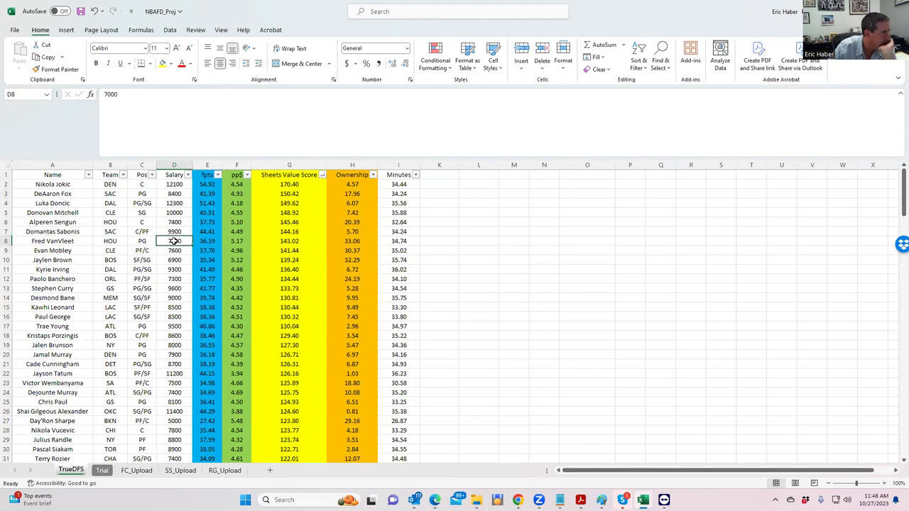
pyautogui.click(182, 251)
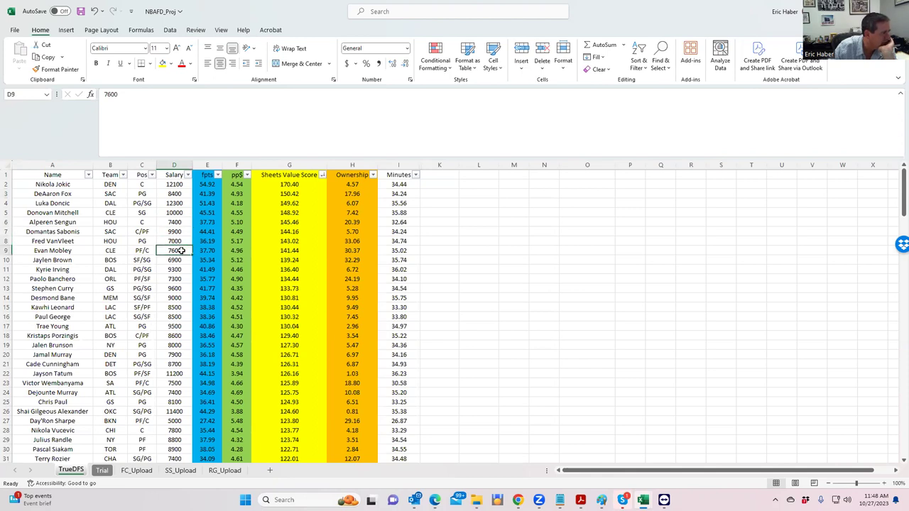
pyautogui.click(181, 240)
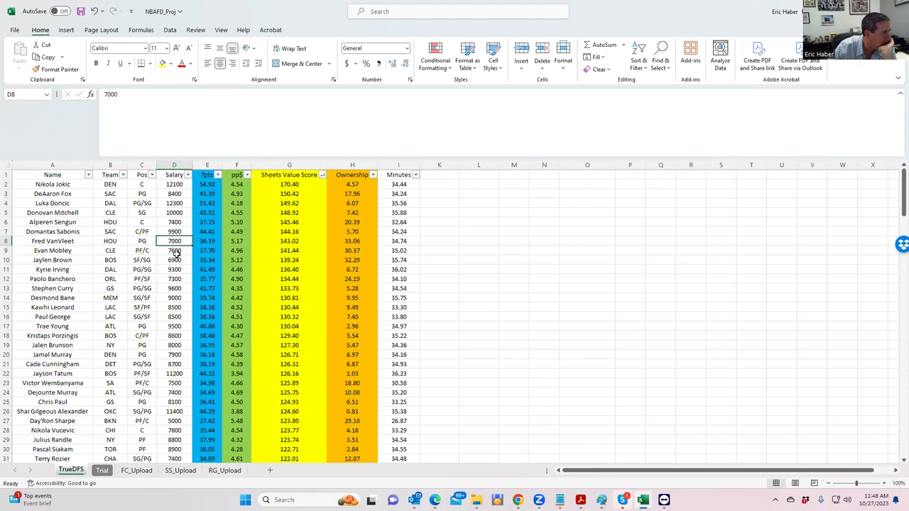
pyautogui.click(176, 259)
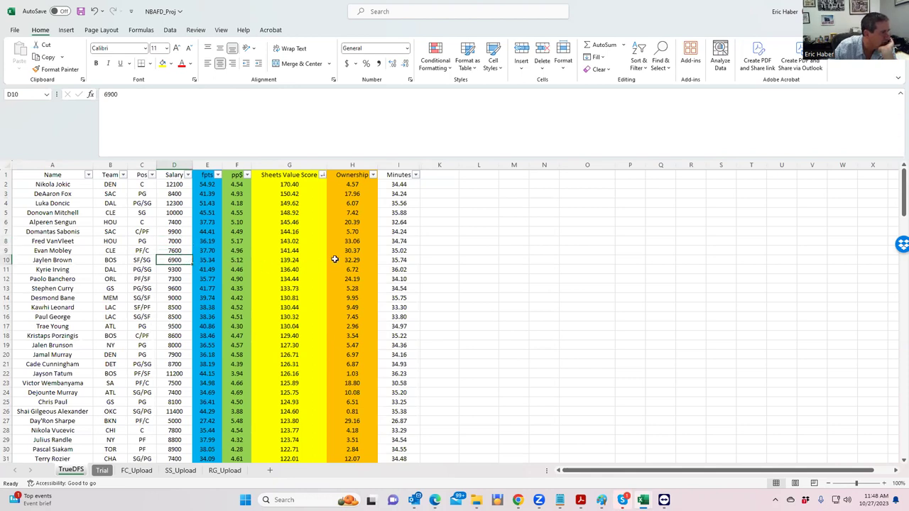
pyautogui.click(168, 193)
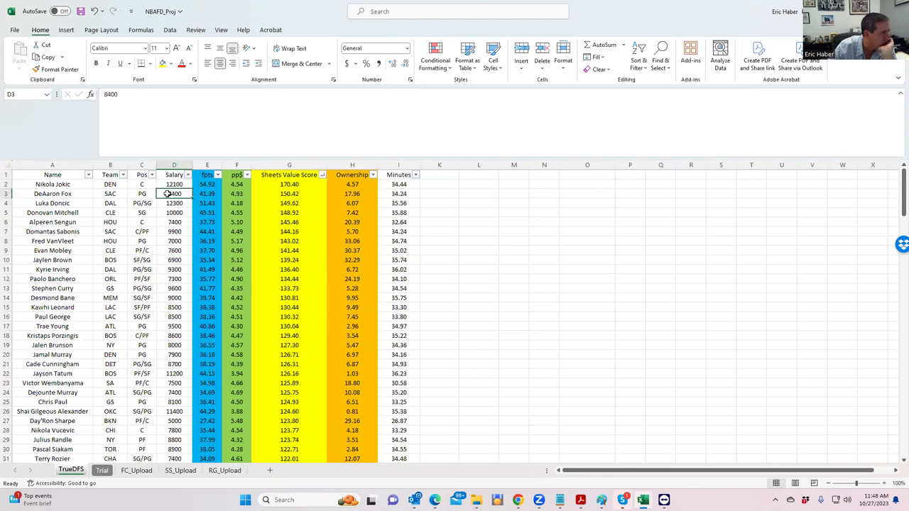
pyautogui.click(176, 242)
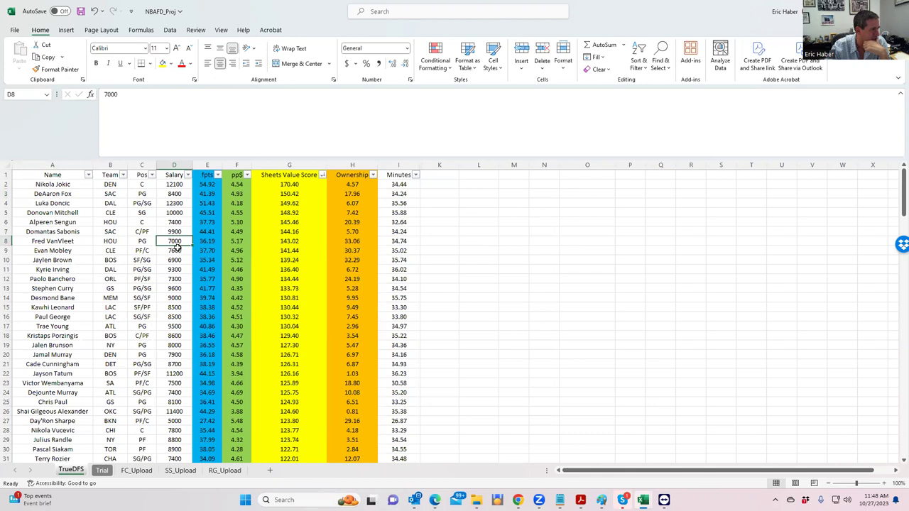
pyautogui.click(179, 260)
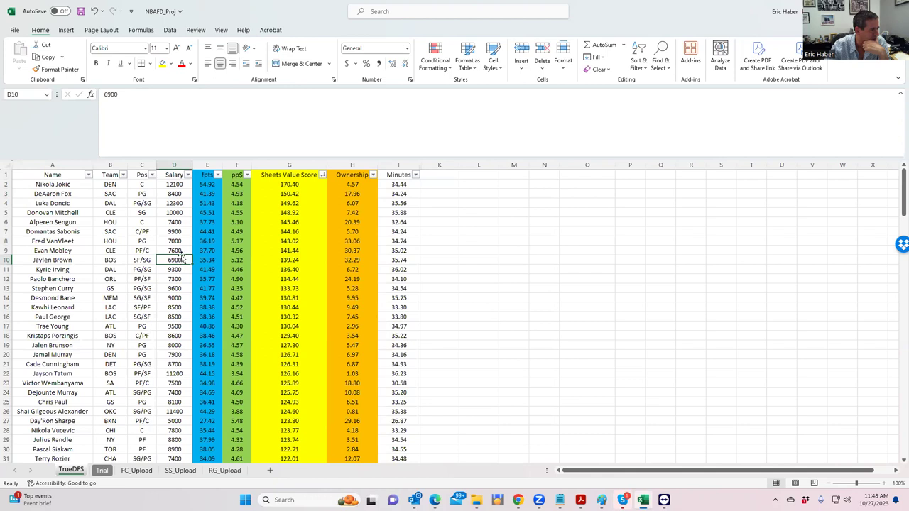
pyautogui.click(142, 260)
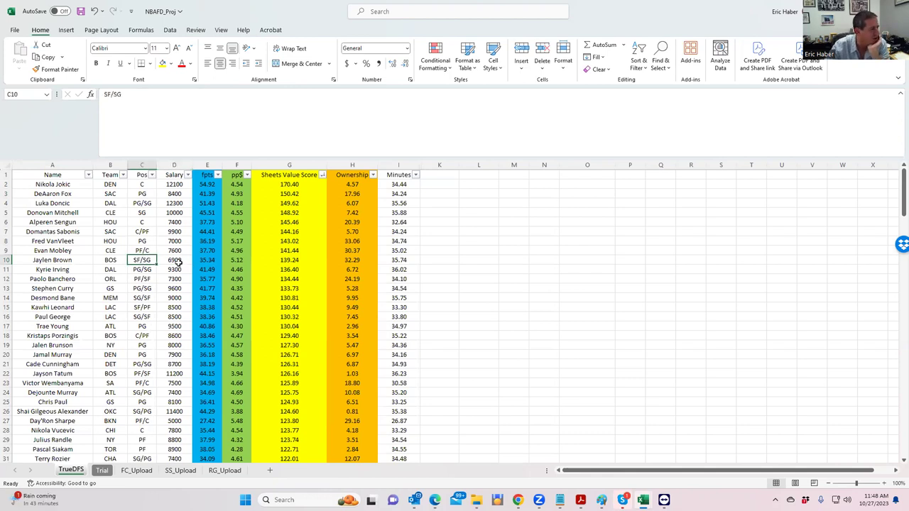
# Filter to SF, search 'JAYLE' and add Jaylen Brown to the SF slot.
pyautogui.hotkey('alt', 'Tab')
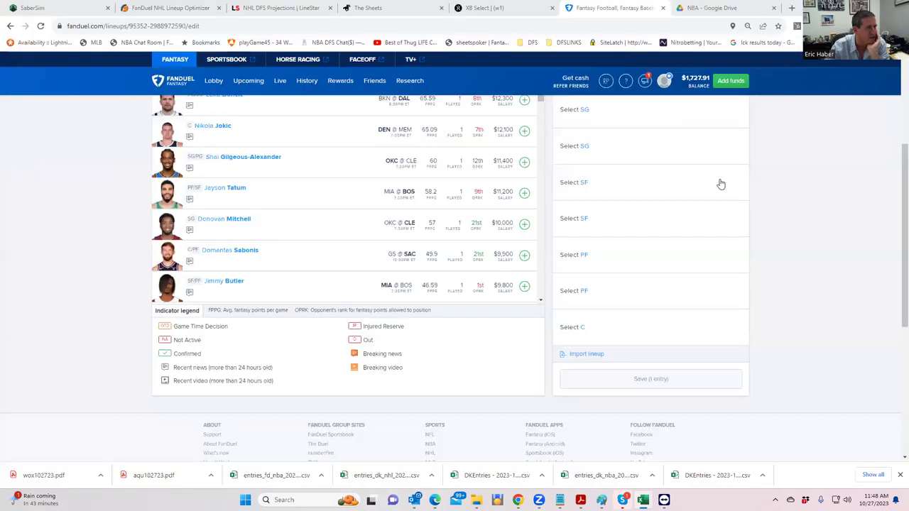
pyautogui.scroll(5, 620, 194)
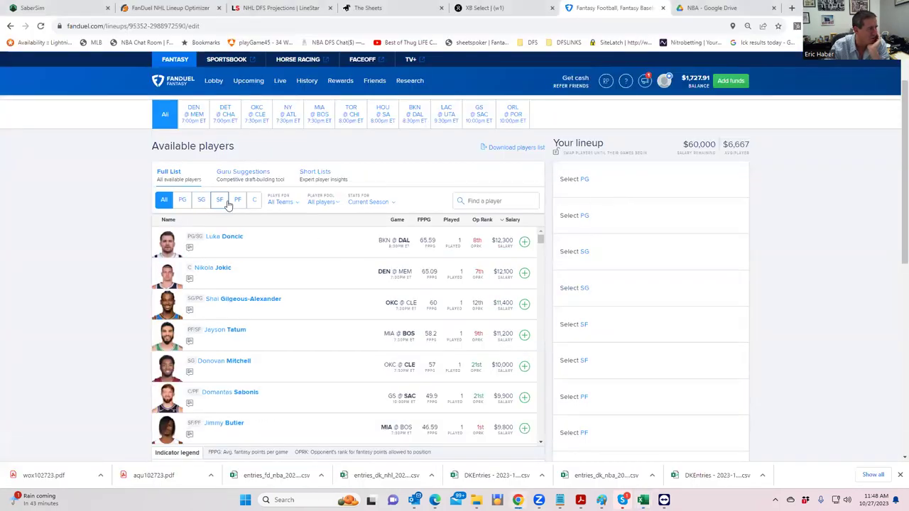
pyautogui.click(219, 199)
pyautogui.click(500, 202)
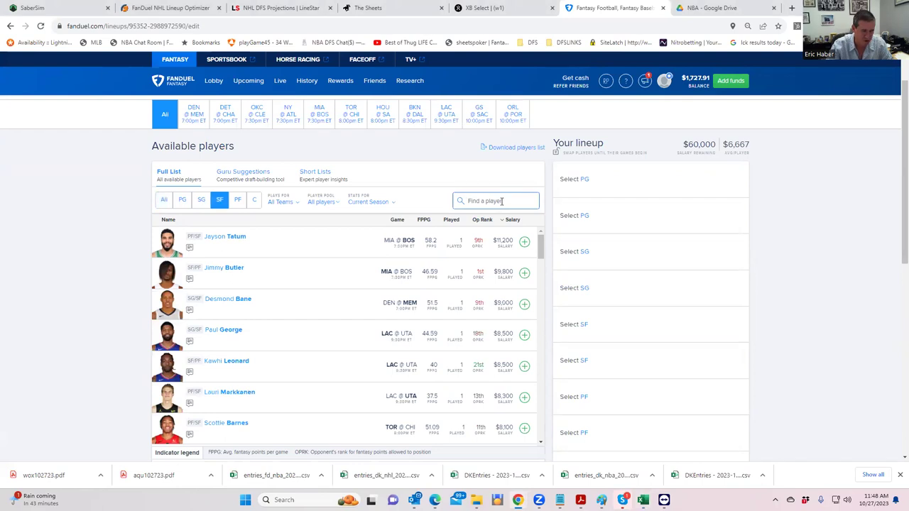
pyautogui.write('JAYLE')
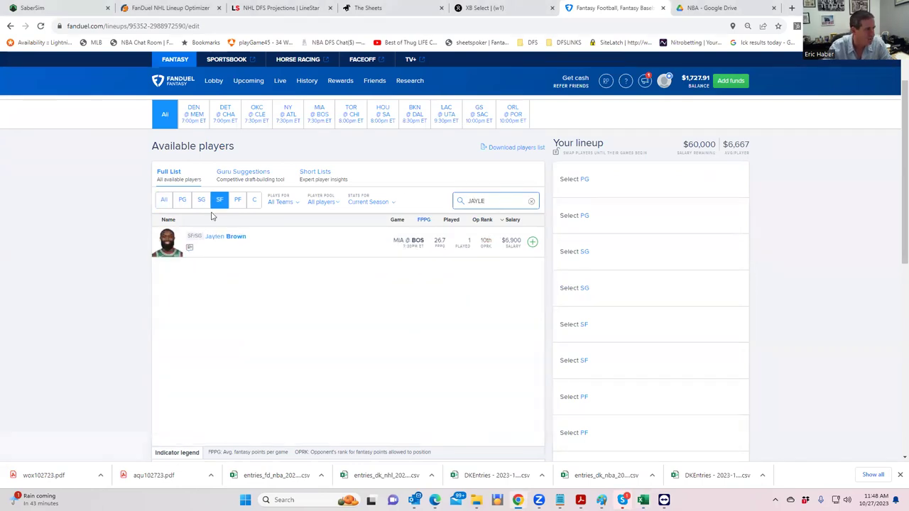
pyautogui.click(531, 243)
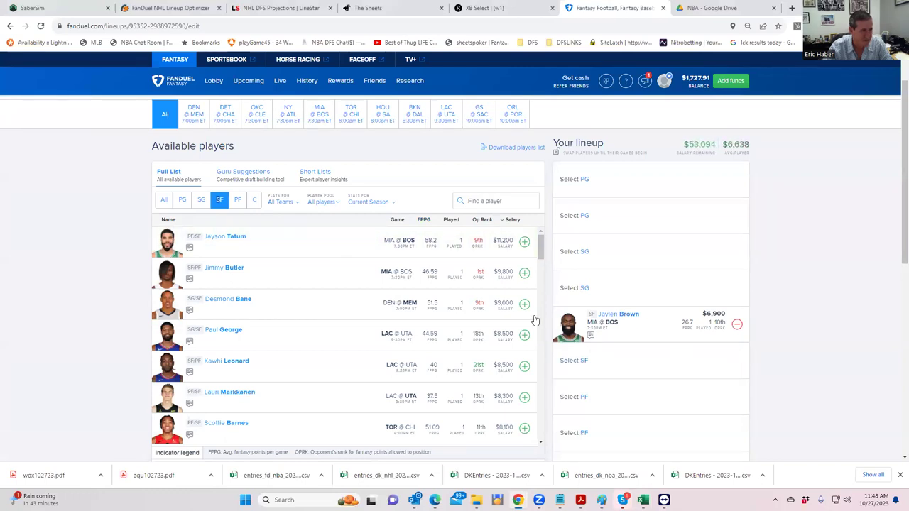
# Filter to PG, search 'FOX' and add De'Aaron Fox, leaving $44,700.
pyautogui.click(182, 199)
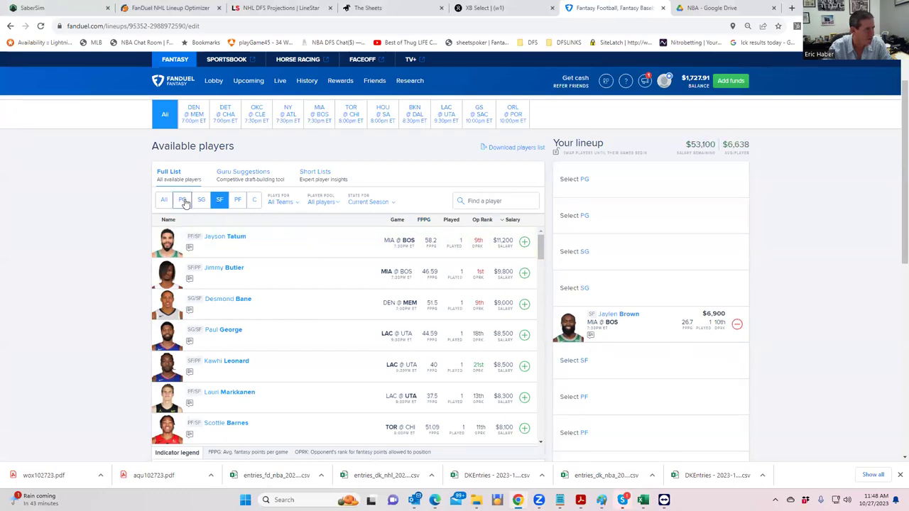
pyautogui.click(487, 202)
pyautogui.write('FOX')
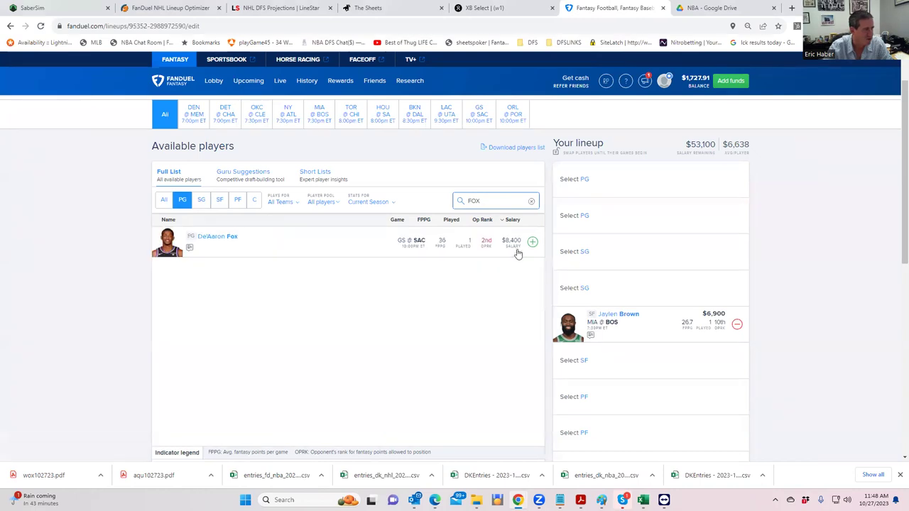
pyautogui.click(531, 242)
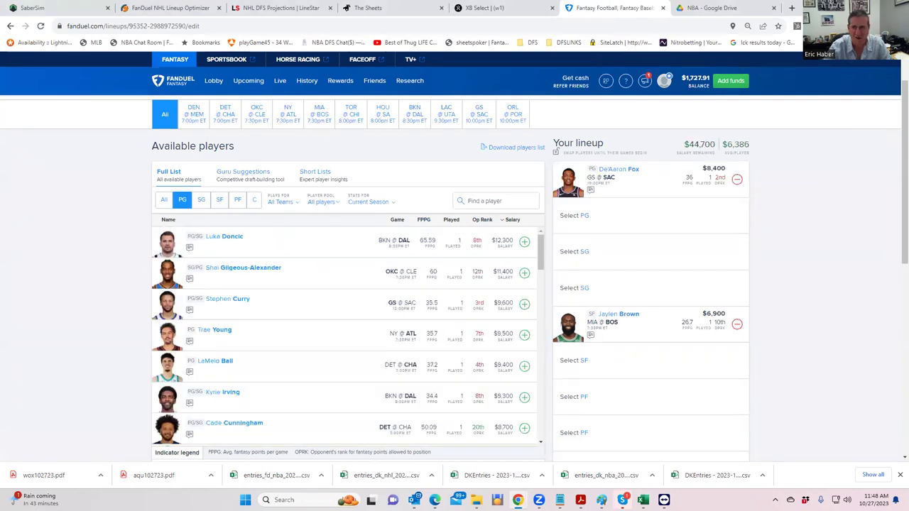
# Sort the NBAFD_Proj table by pp$ largest to smallest and note VanVleet's 7000 salary.
pyautogui.hotkey('alt', 'Tab')
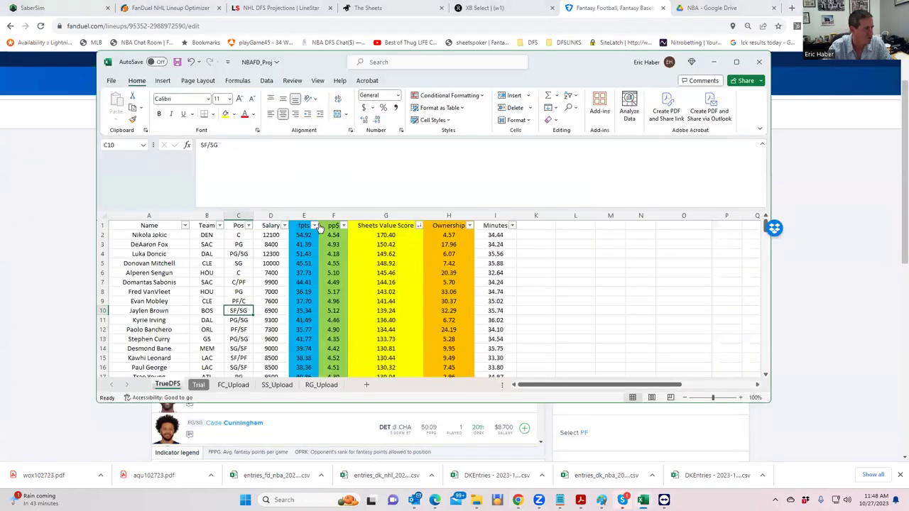
pyautogui.click(343, 225)
pyautogui.click(304, 246)
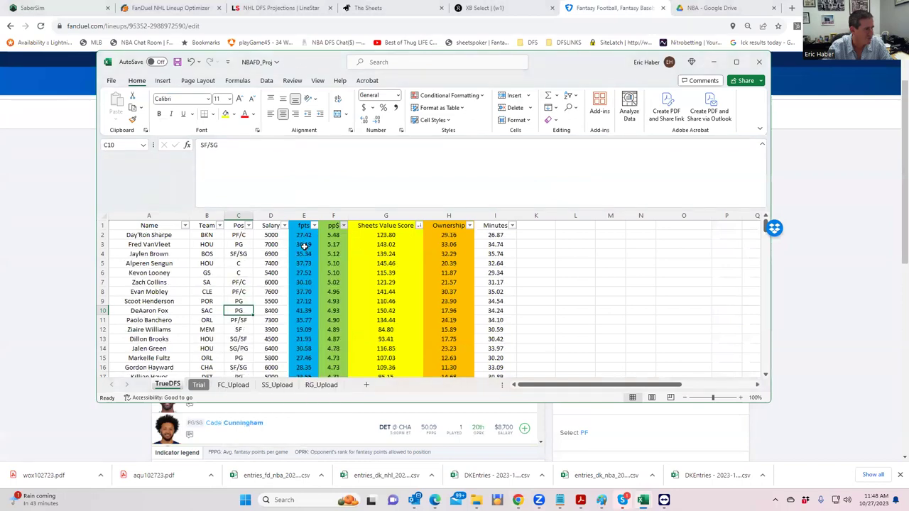
pyautogui.click(272, 244)
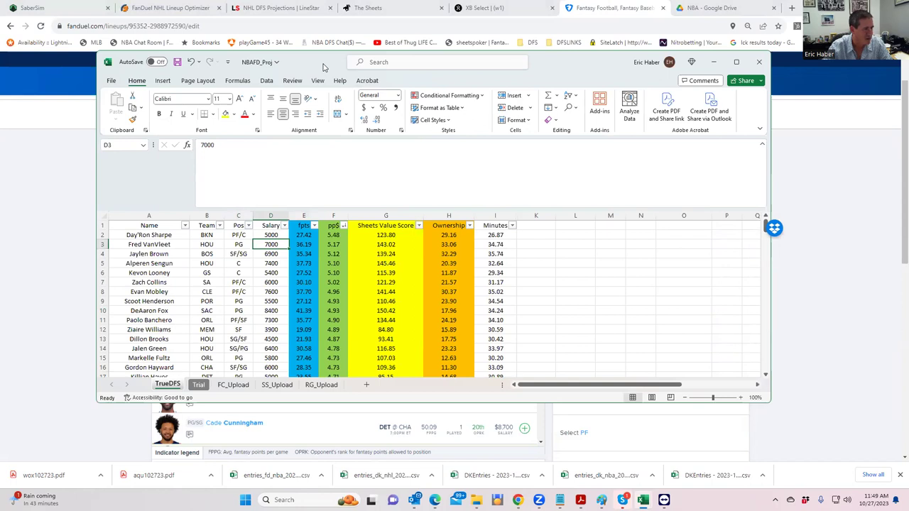
# Search 'VAN' and add Fred VanVleet to the FanDuel lineup.
pyautogui.hotkey('alt', 'Tab')
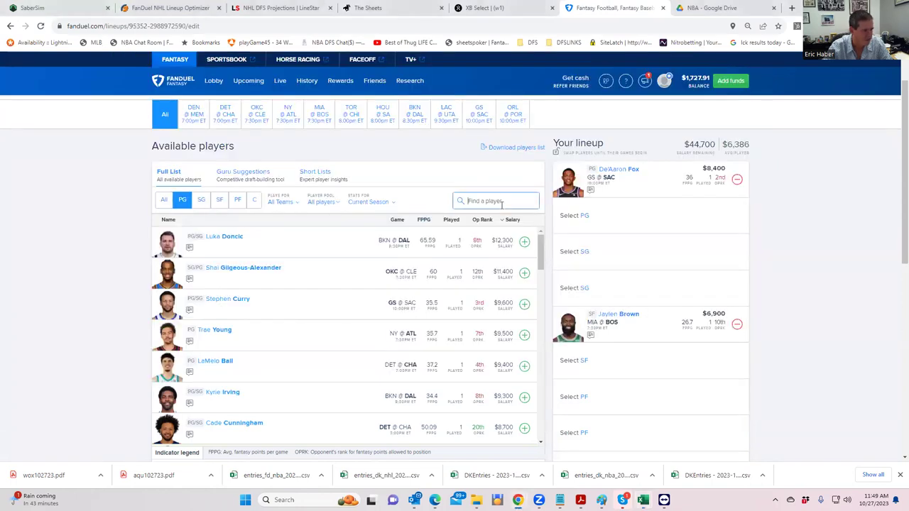
pyautogui.write('VAN')
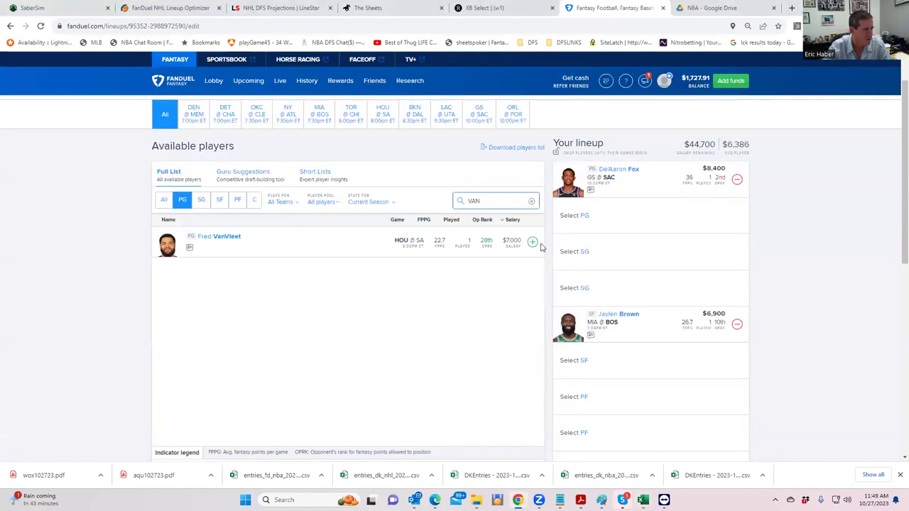
pyautogui.click(532, 242)
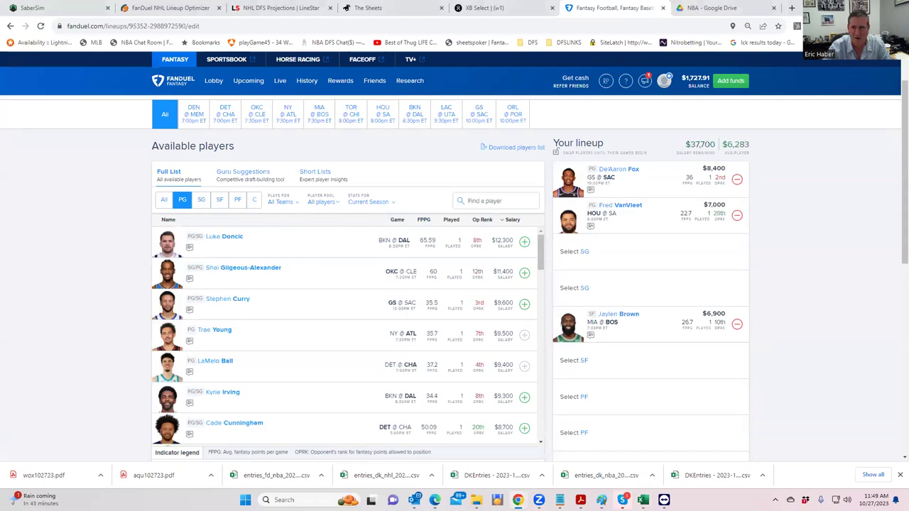
# Review VanVleet's projection and salaries: Brown 6900, Sengun 7400, Collins 6000, Mobley 7600.
pyautogui.hotkey('alt', 'Tab')
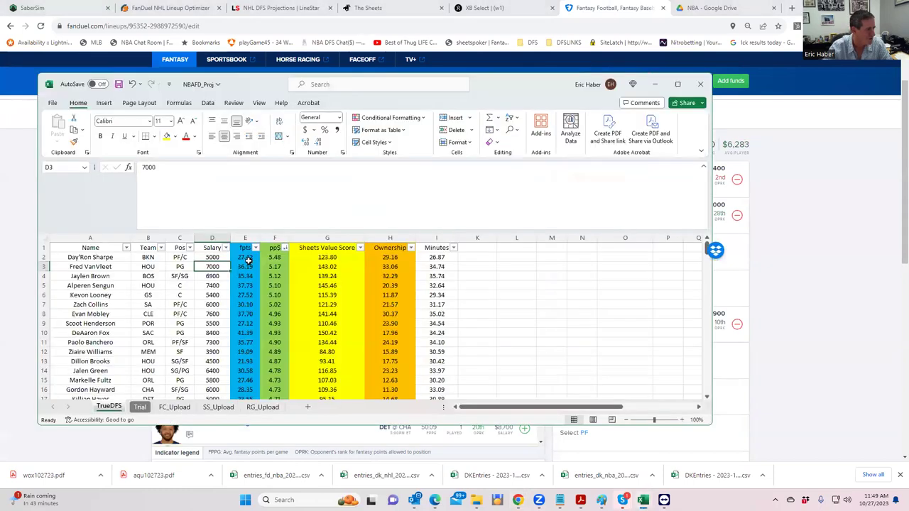
pyautogui.click(245, 266)
pyautogui.click(213, 276)
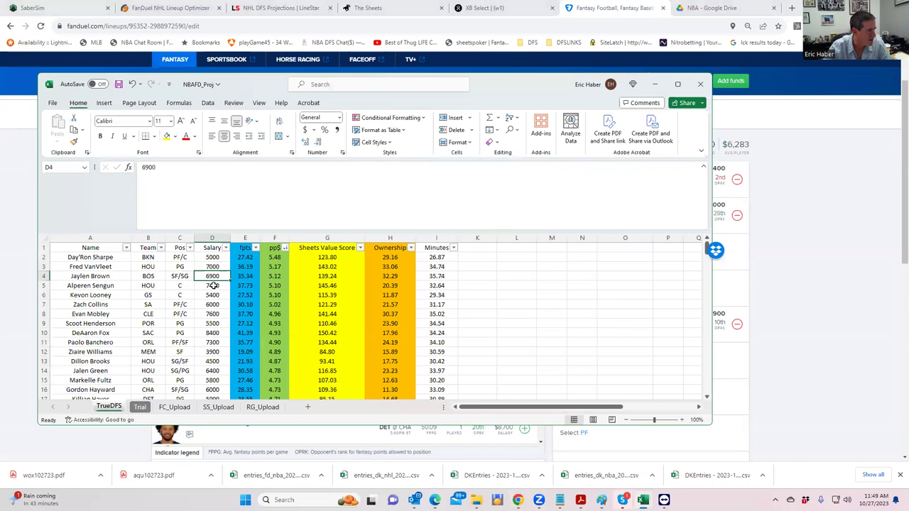
pyautogui.click(214, 286)
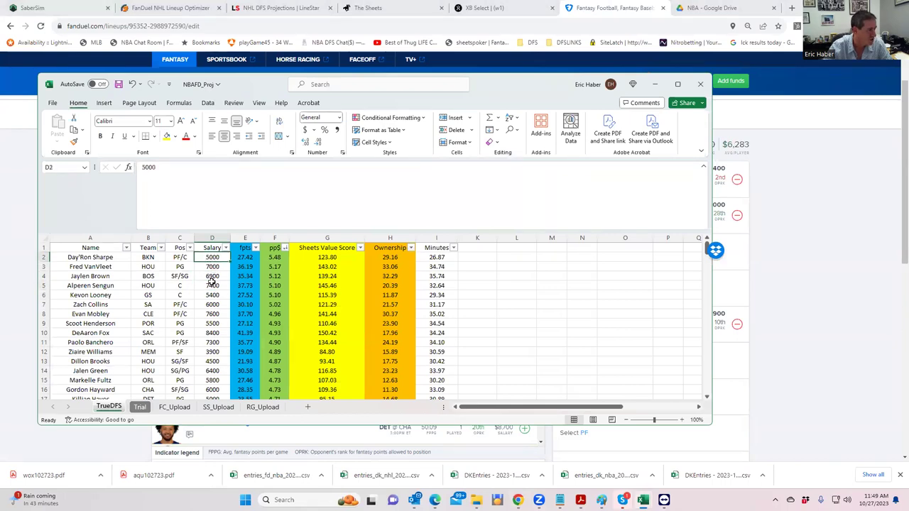
pyautogui.click(212, 305)
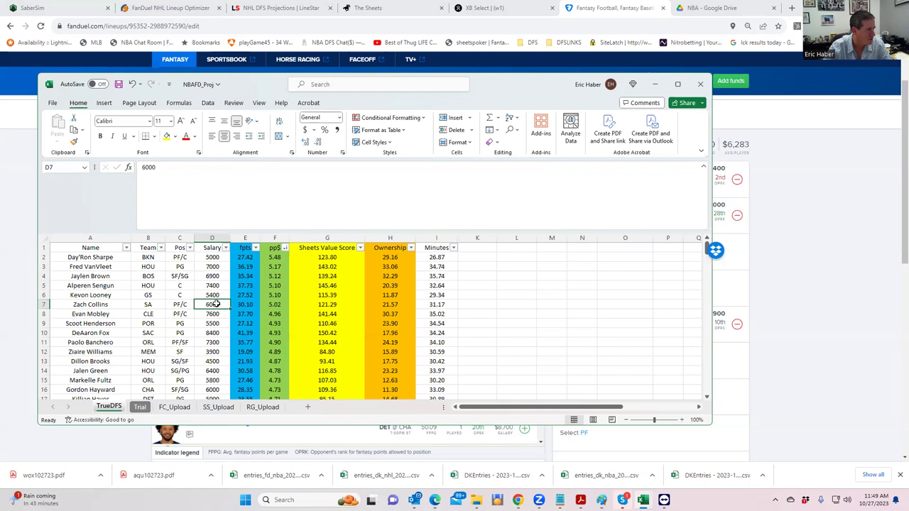
pyautogui.click(214, 313)
pyautogui.click(213, 305)
pyautogui.click(214, 313)
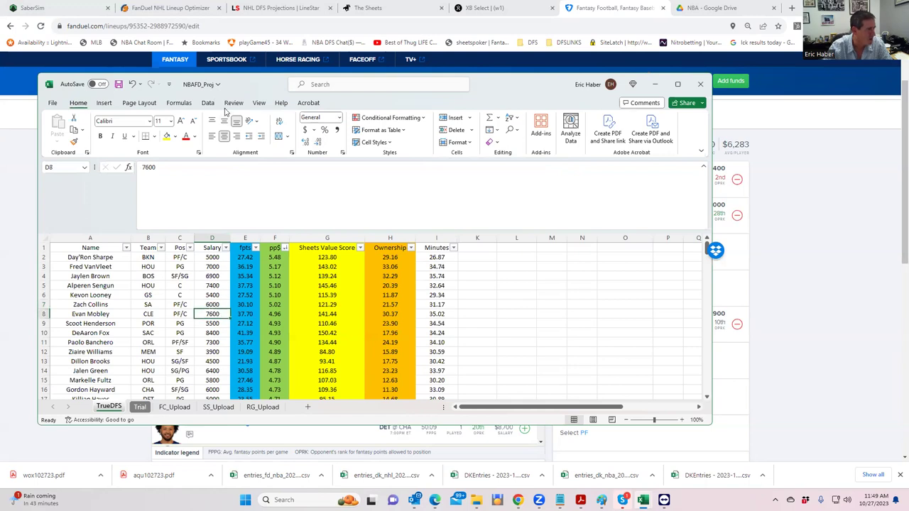
# Add Zach Collins to a PF slot, leaving $31,700, then search for Mobley.
pyautogui.click(779, 174)
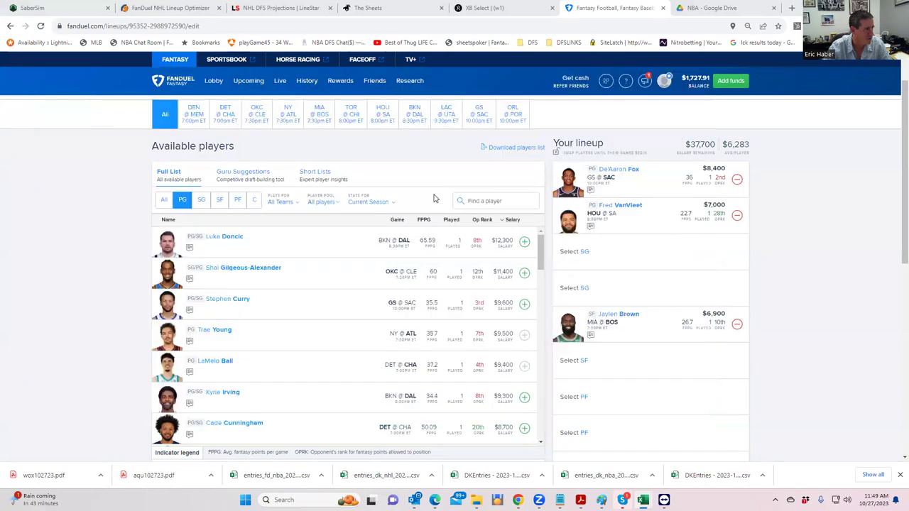
pyautogui.click(240, 203)
pyautogui.write('c')
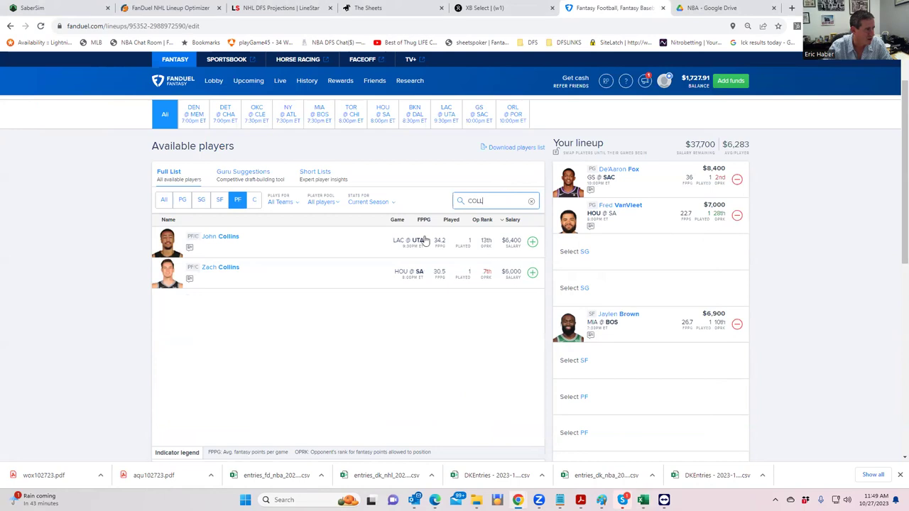
pyautogui.click(530, 272)
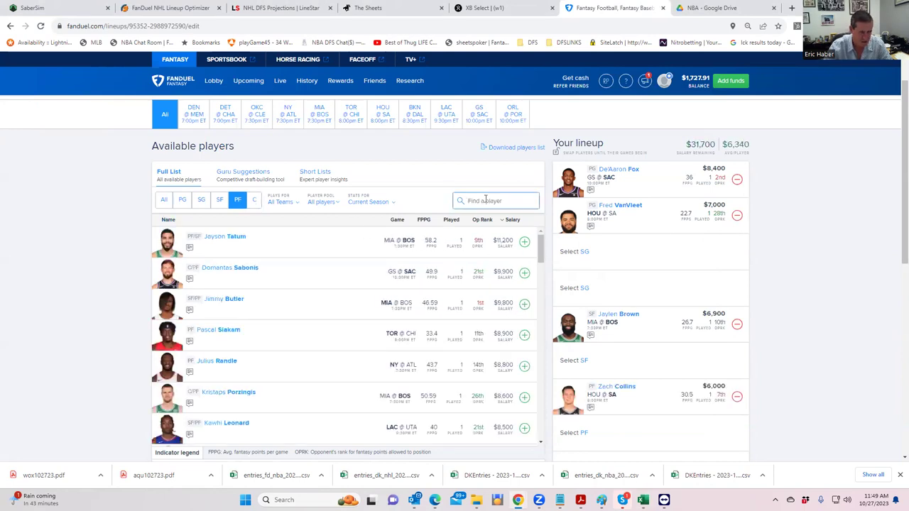
pyautogui.write('MOB')
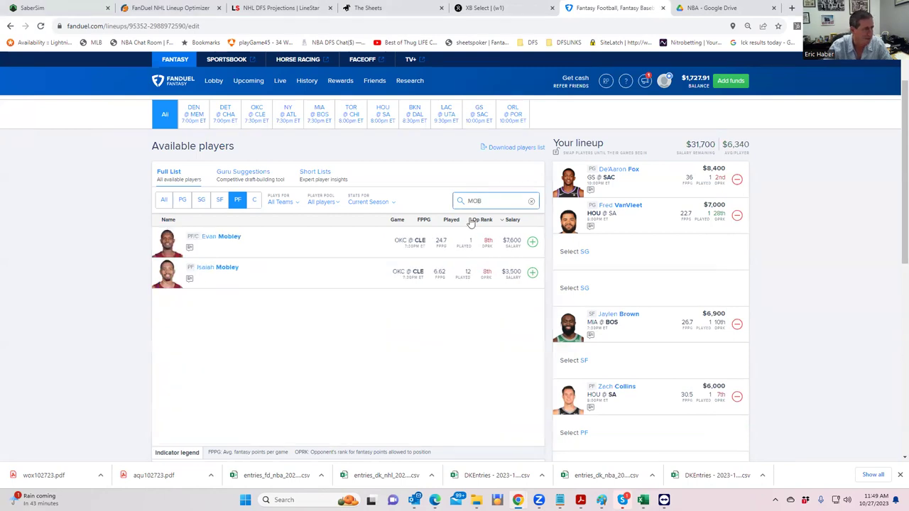
pyautogui.click(532, 241)
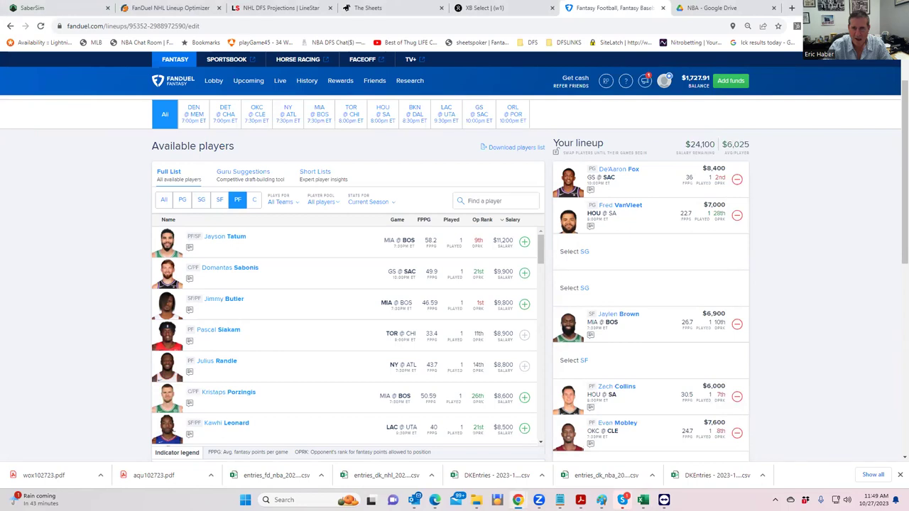
pyautogui.hotkey('alt', 'Tab')
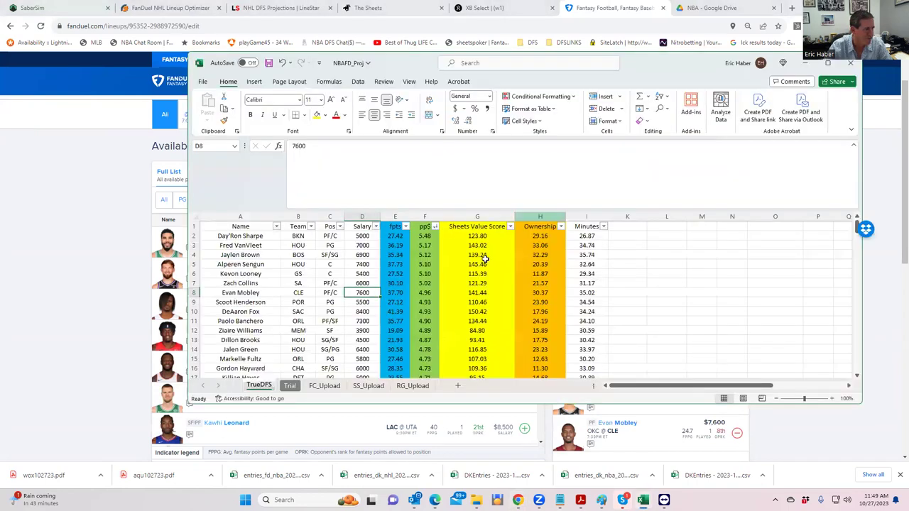
pyautogui.click(362, 283)
pyautogui.click(365, 302)
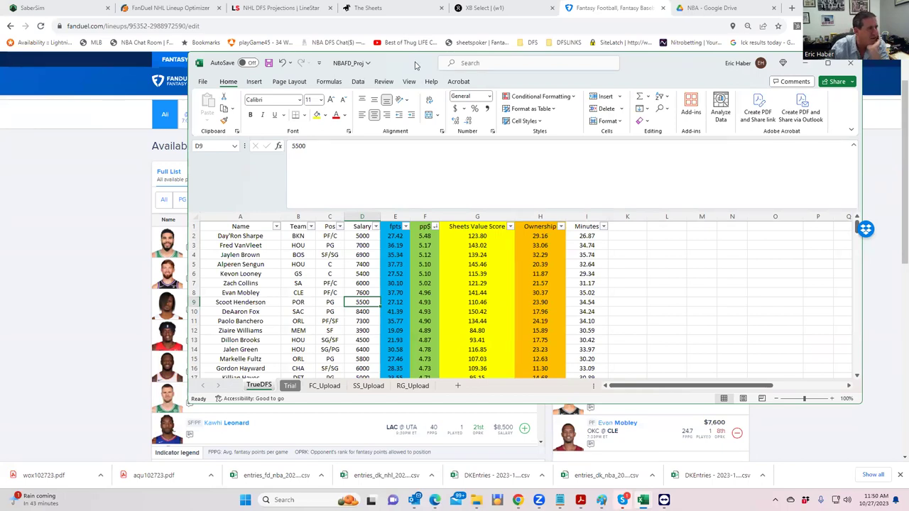
pyautogui.hotkey('alt', 'Tab')
pyautogui.scroll(-2, 638, 327)
pyautogui.scroll(2, 611, 334)
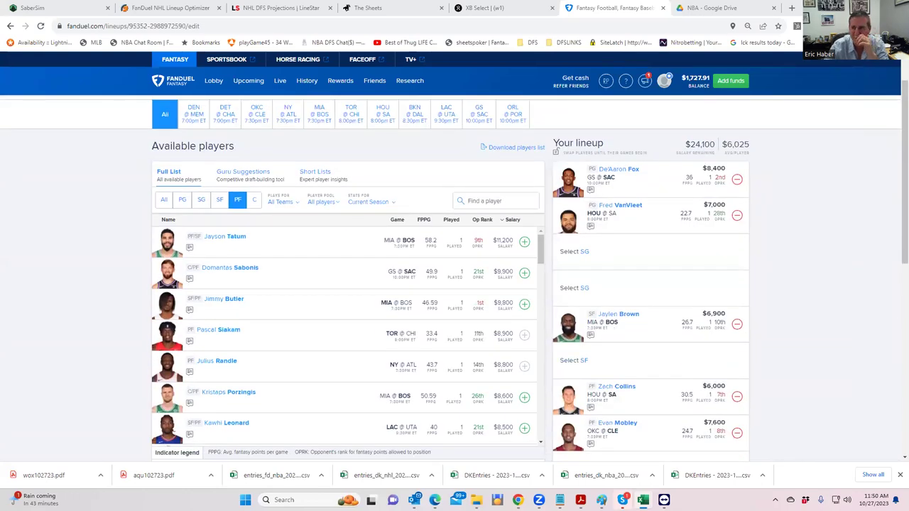
pyautogui.hotkey('alt', 'Tab')
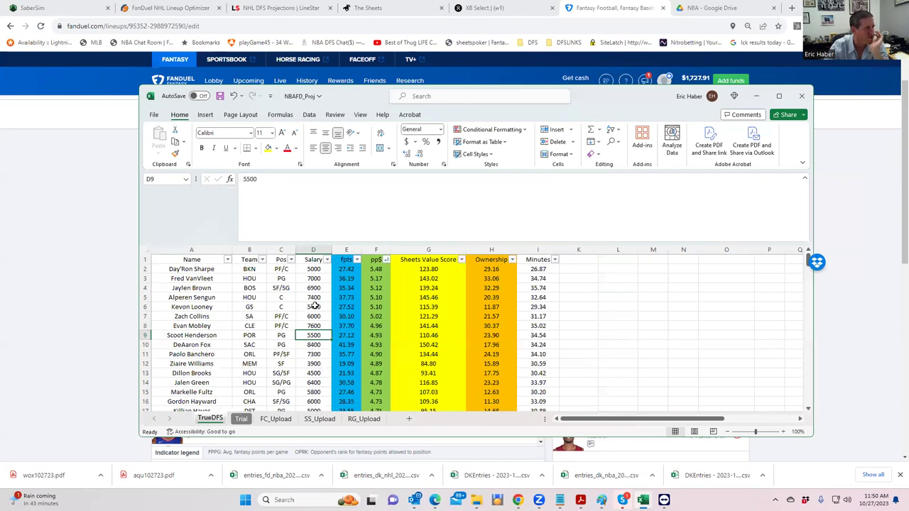
pyautogui.click(316, 298)
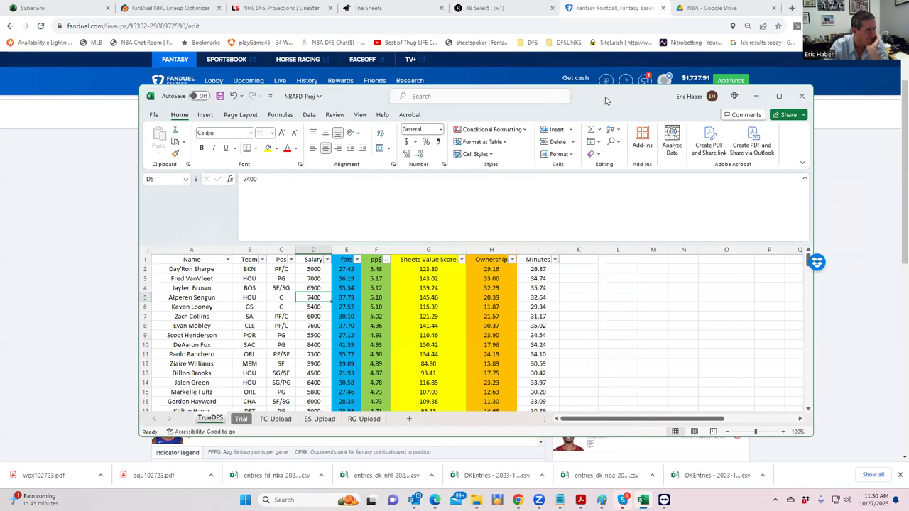
# Add Alperen Sengun at center, leaving $16,700, and return to the Excel projection sheet.
pyautogui.click(827, 294)
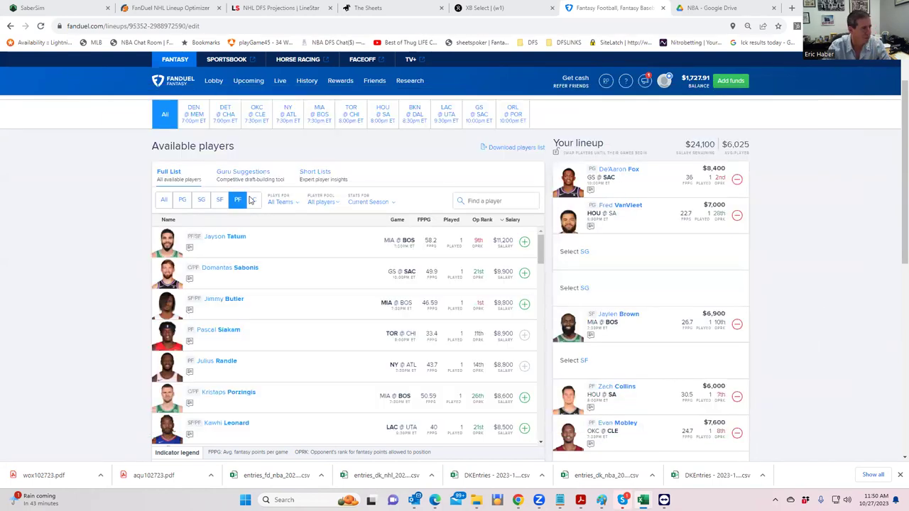
pyautogui.click(253, 200)
pyautogui.click(490, 202)
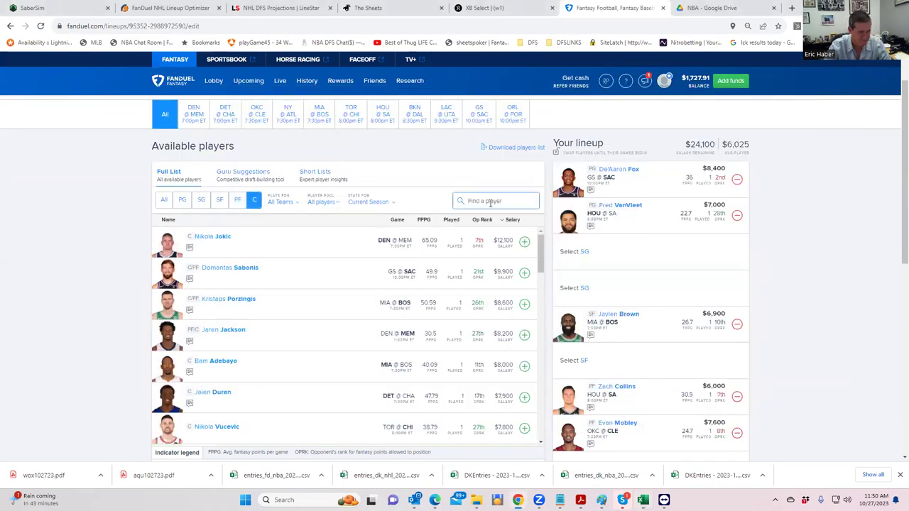
pyautogui.write('Sengun')
pyautogui.click(526, 242)
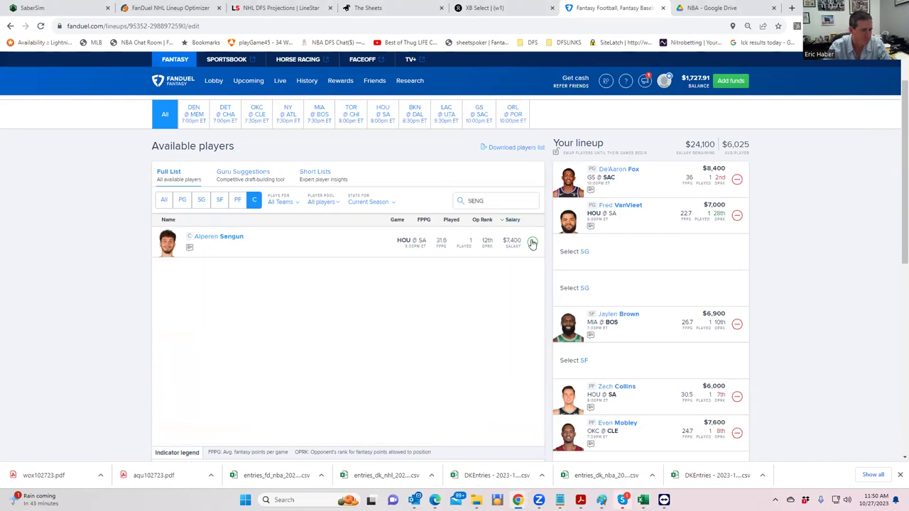
pyautogui.scroll(-1, 695, 286)
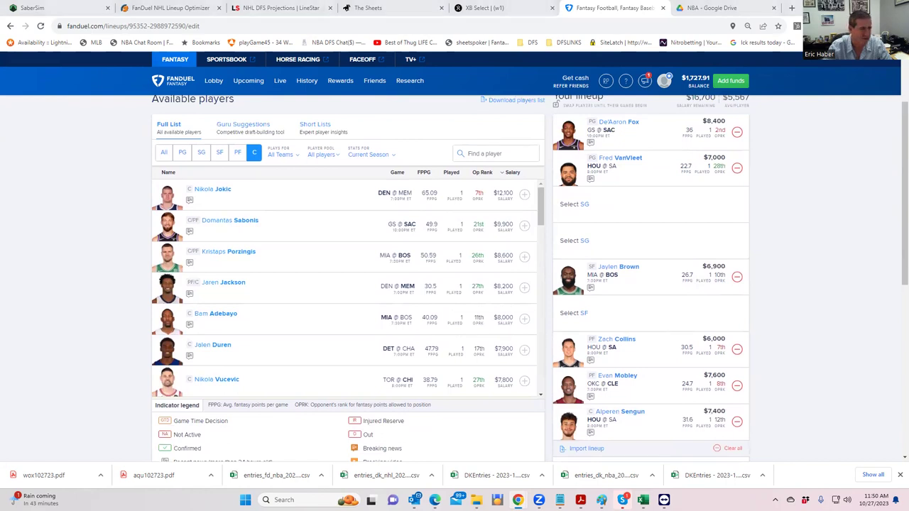
pyautogui.hotkey('alt', 'Tab')
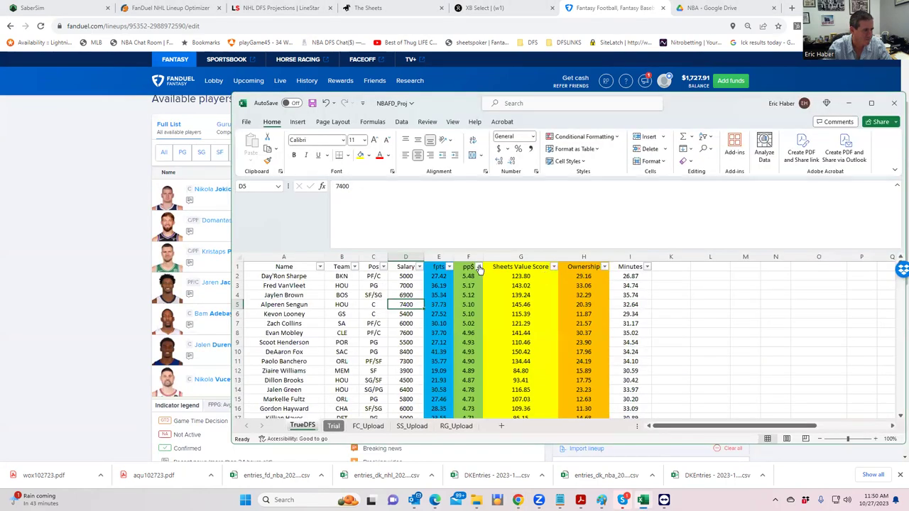
pyautogui.click(478, 267)
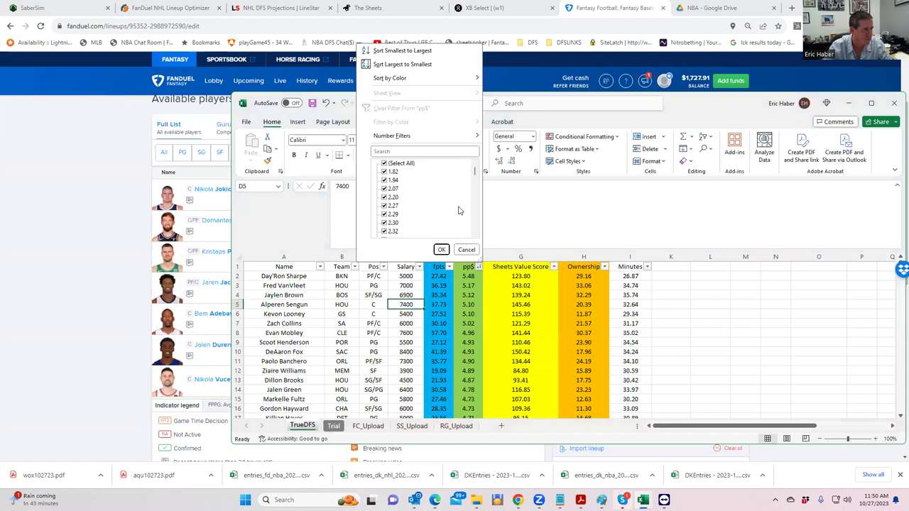
pyautogui.click(467, 250)
pyautogui.click(478, 266)
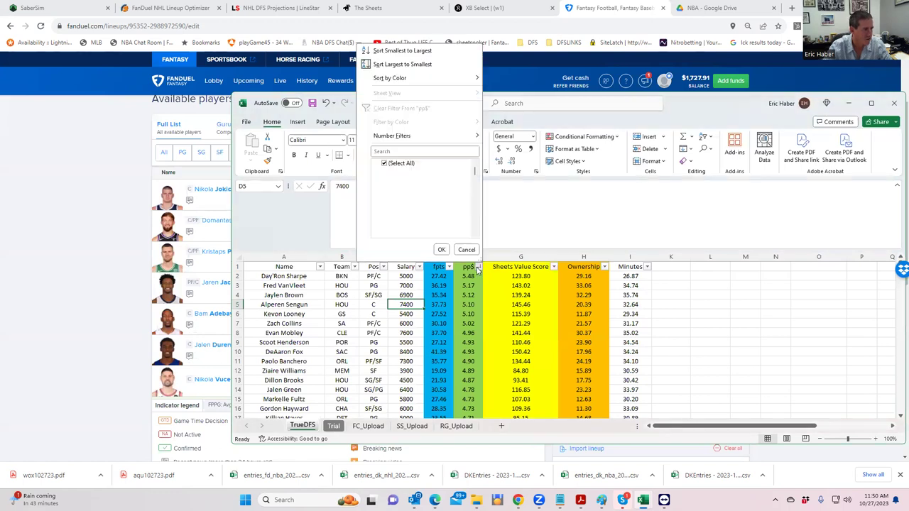
pyautogui.click(545, 175)
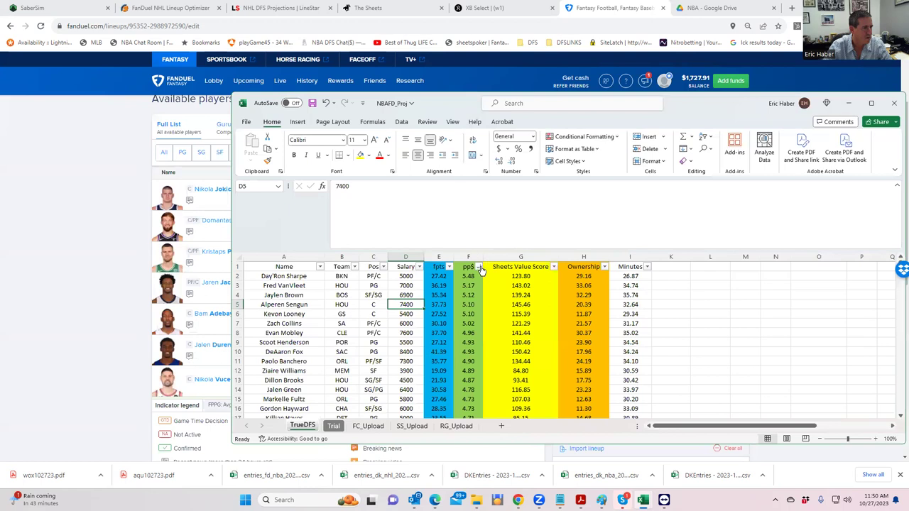
pyautogui.click(405, 276)
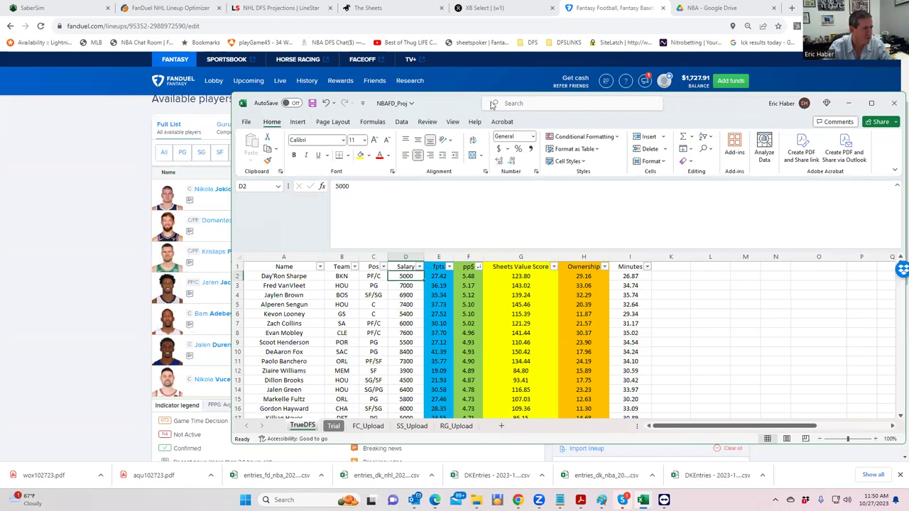
pyautogui.moveTo(492, 104); pyautogui.dragTo(433, 69)
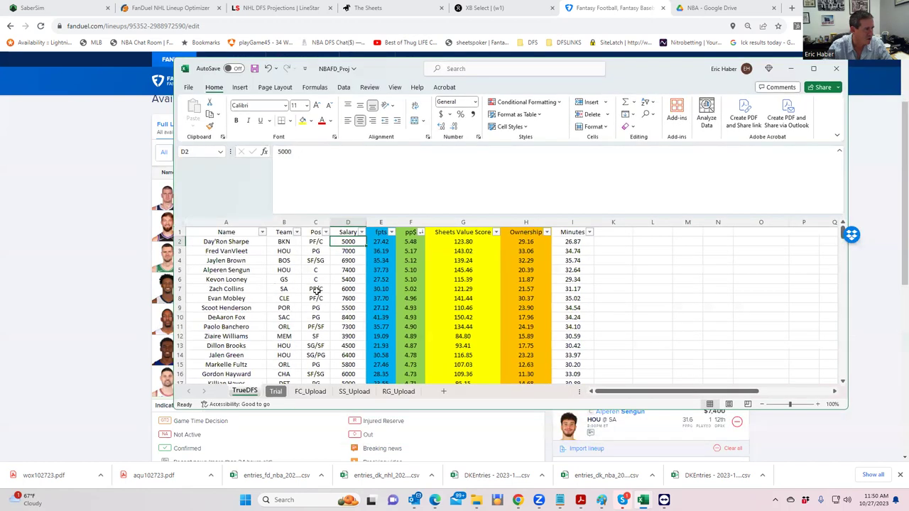
pyautogui.click(315, 289)
pyautogui.click(323, 346)
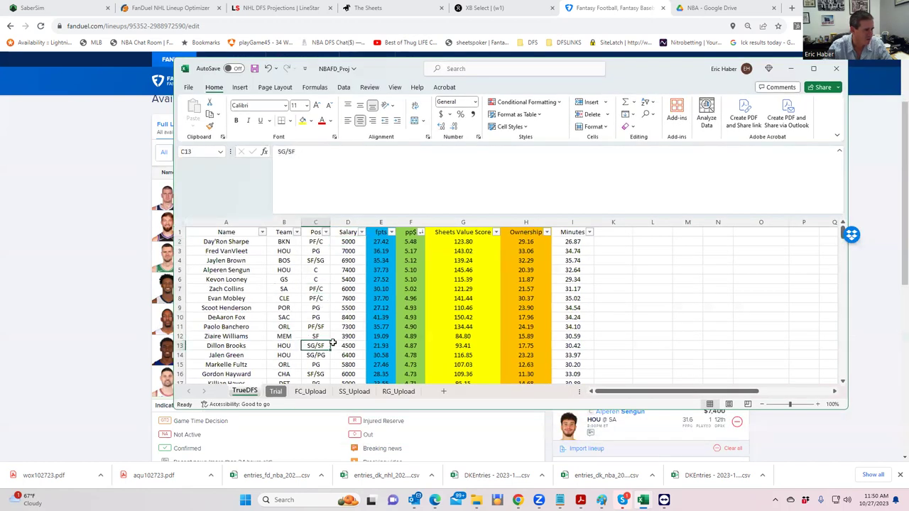
pyautogui.click(353, 345)
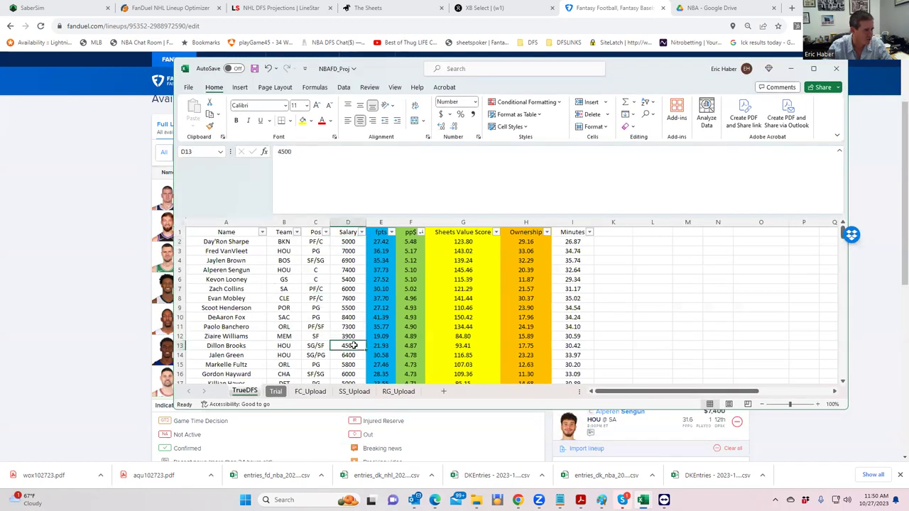
pyautogui.click(308, 346)
pyautogui.click(308, 355)
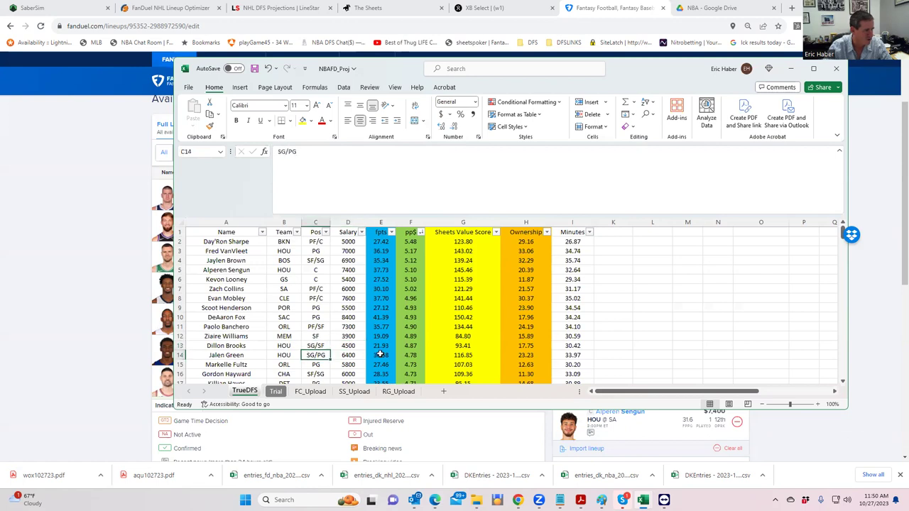
pyautogui.click(407, 354)
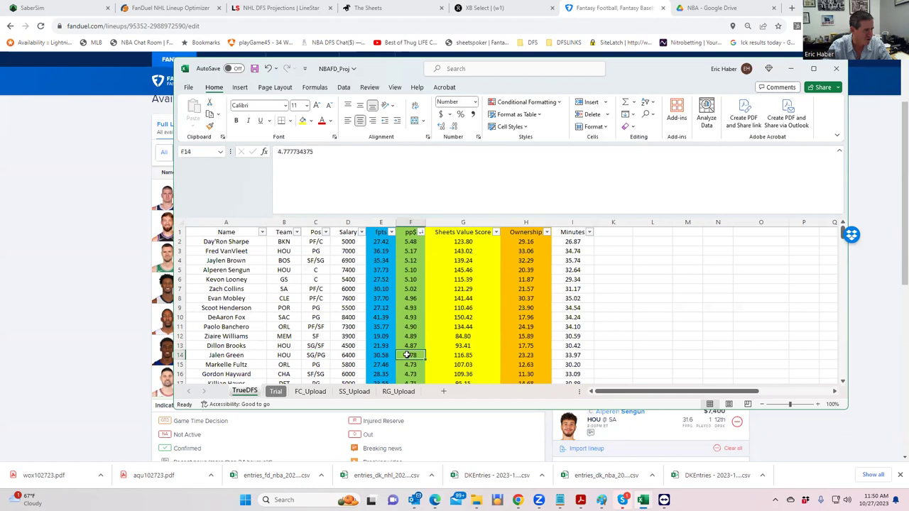
# Back in FanDuel, filter to shooting guards and add Jalen Green to an SG slot.
pyautogui.hotkey('alt', 'Tab')
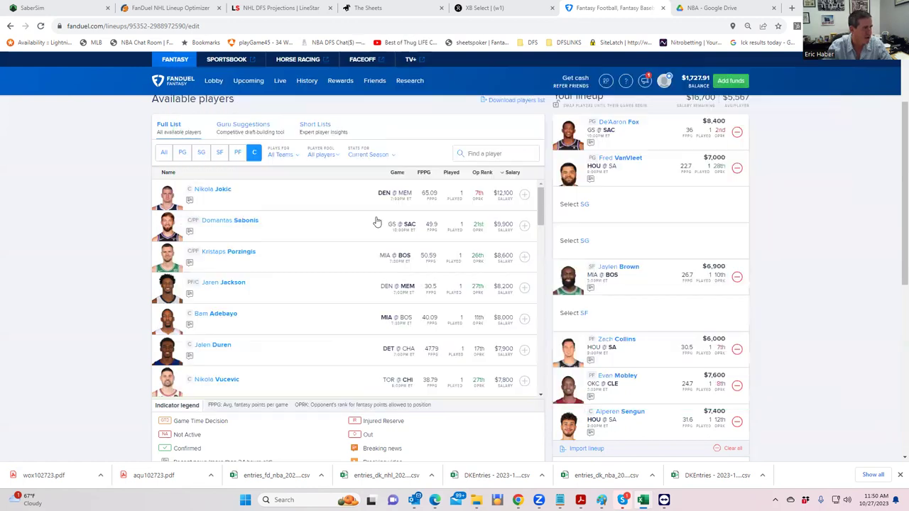
pyautogui.click(201, 153)
pyautogui.click(503, 152)
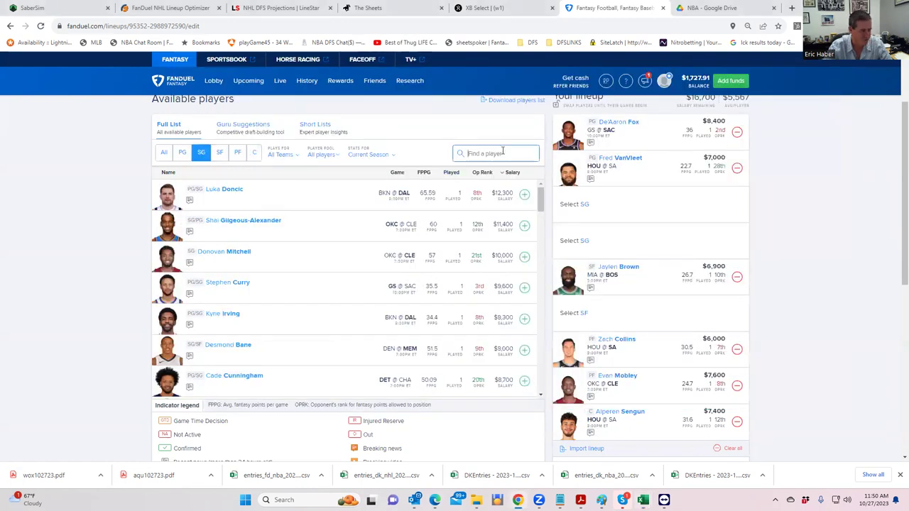
pyautogui.write('JALEN')
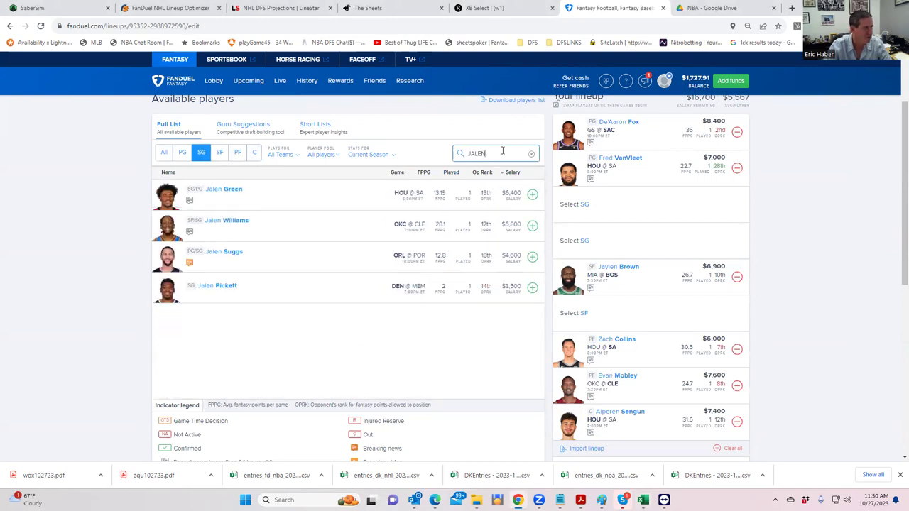
pyautogui.click(525, 192)
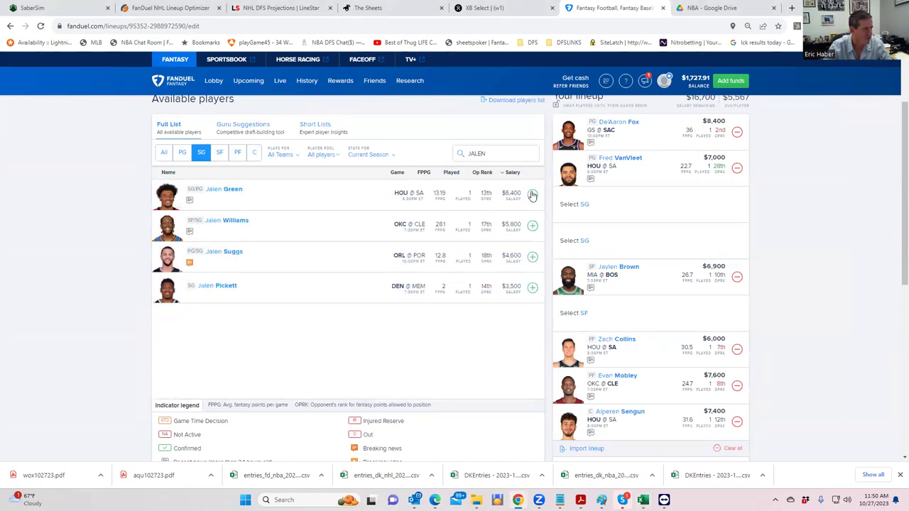
# Add Dillon Brooks to the remaining SG slot, then return to the spreadsheet.
pyautogui.click(474, 151)
pyautogui.write('BROO')
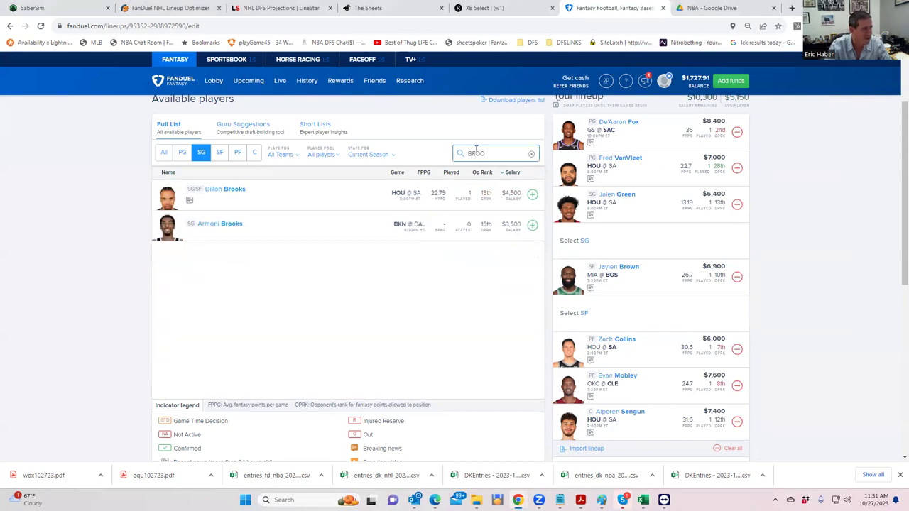
pyautogui.click(532, 194)
pyautogui.scroll(3, 690, 228)
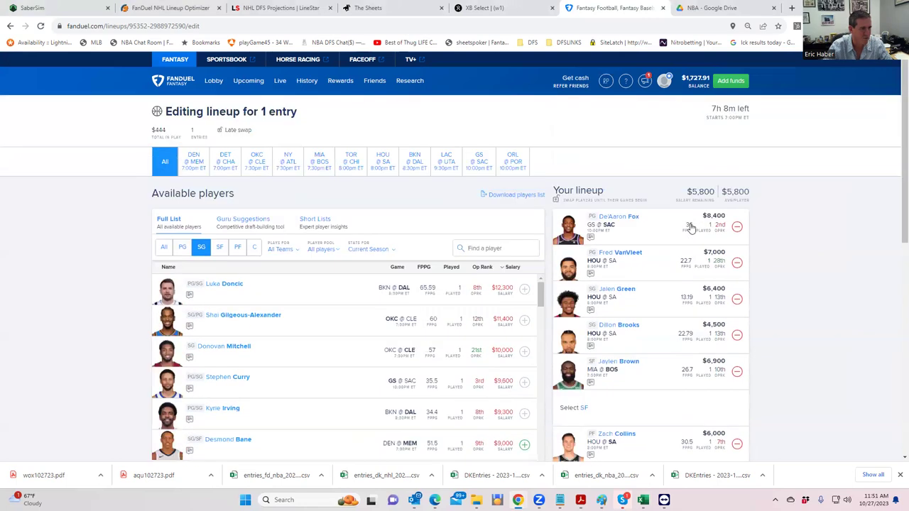
pyautogui.scroll(-1, 688, 227)
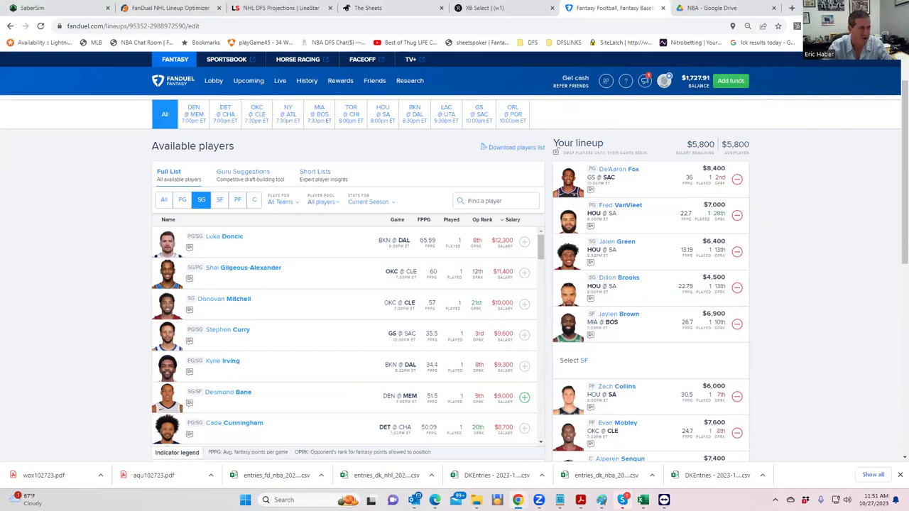
pyautogui.hotkey('alt', 'Tab')
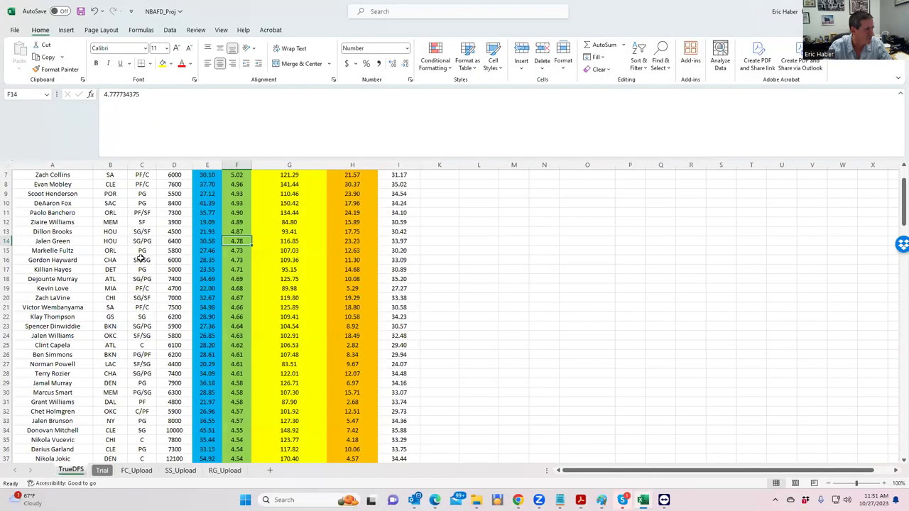
pyautogui.click(141, 260)
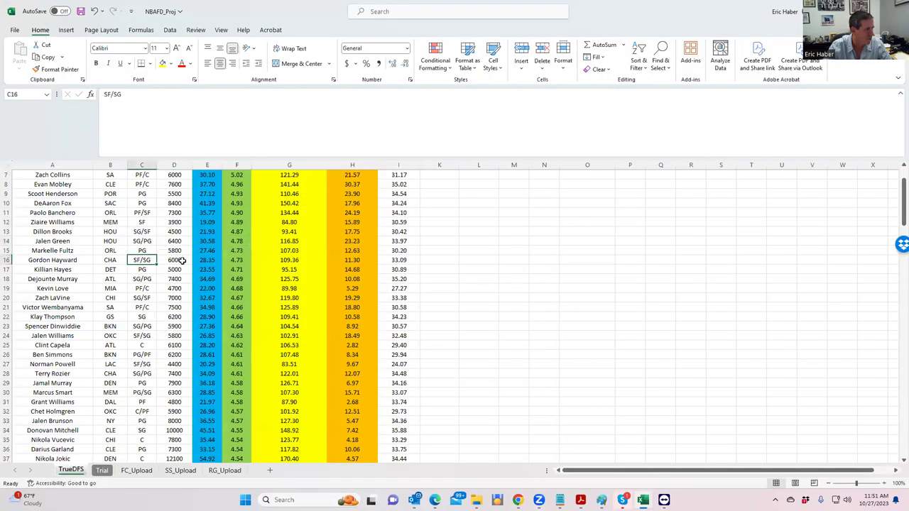
pyautogui.click(181, 260)
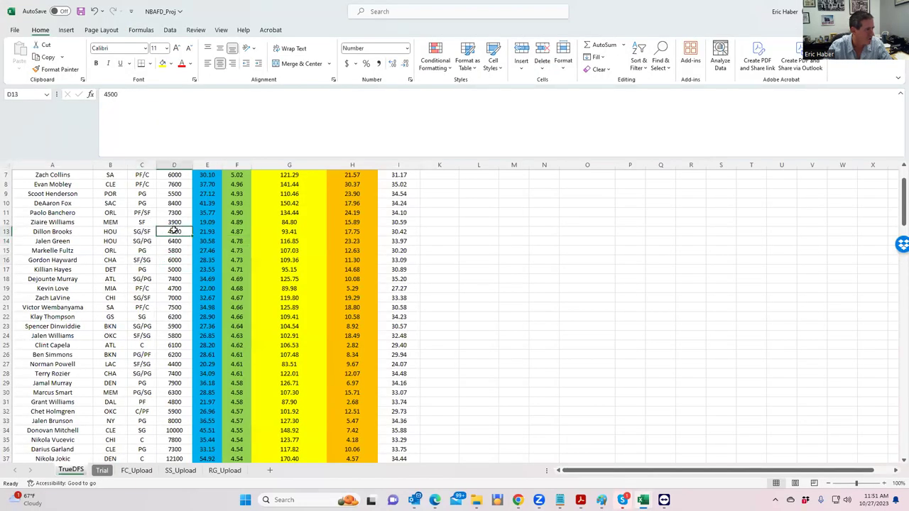
pyautogui.click(153, 281)
pyautogui.click(155, 299)
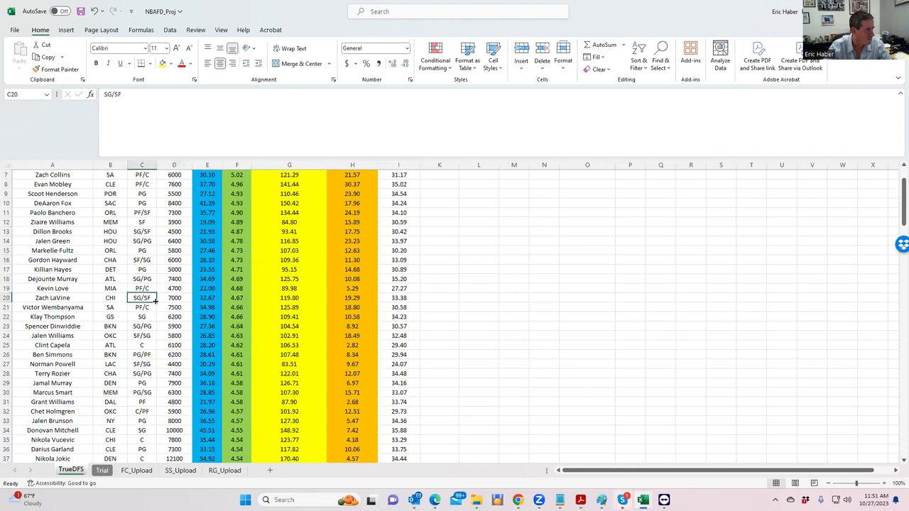
pyautogui.click(150, 337)
pyautogui.click(166, 337)
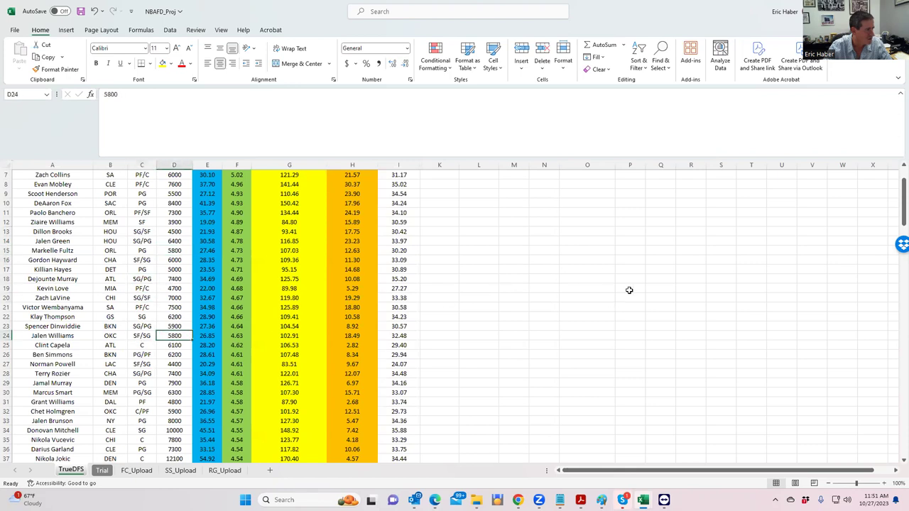
pyautogui.hotkey('alt', 'Tab')
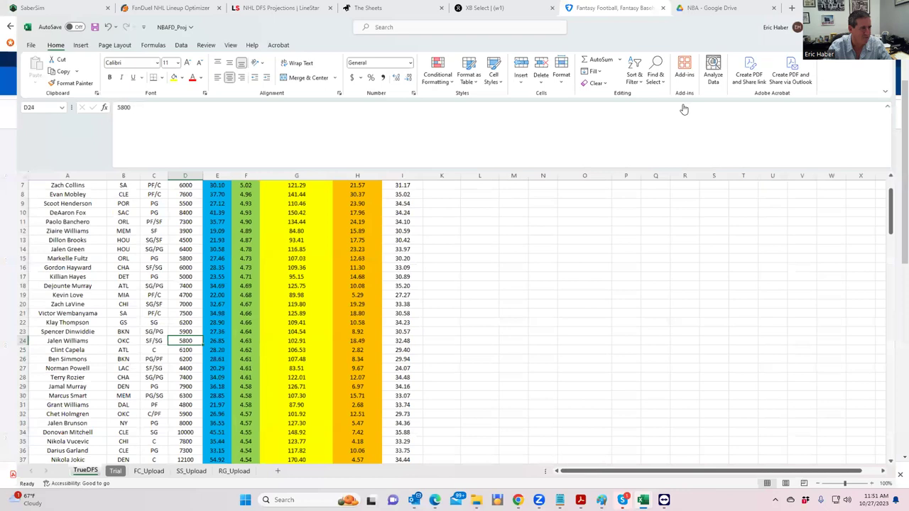
pyautogui.hotkey('alt', 'Tab')
# Add Jalen Williams to the last SF slot and save the nine-player lineup as one entry.
pyautogui.click(490, 195)
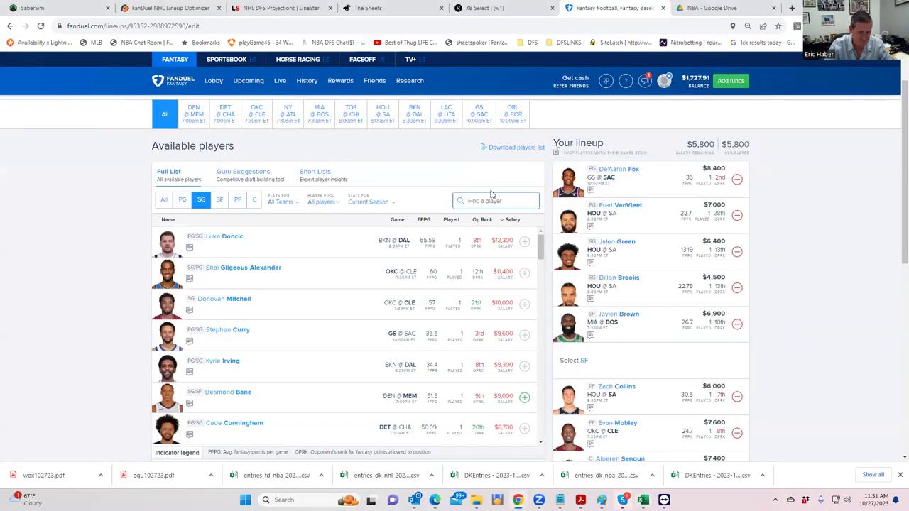
pyautogui.write('JAL')
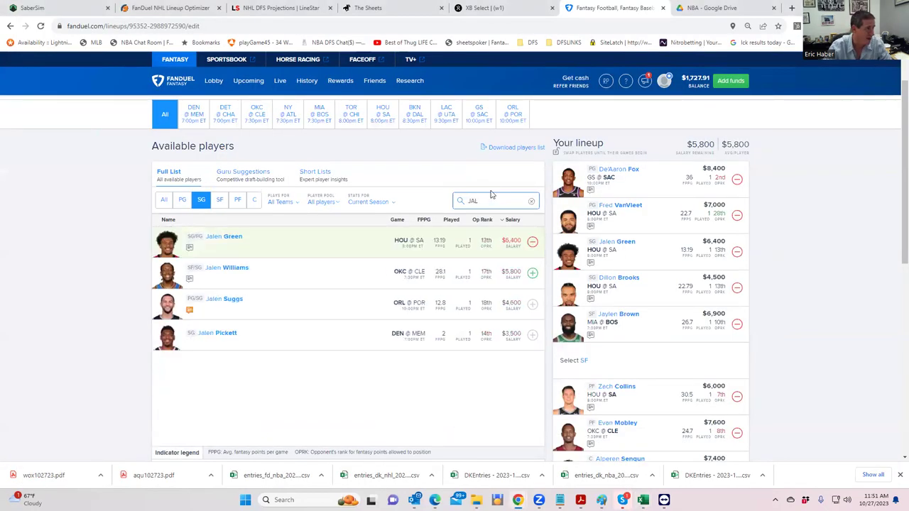
pyautogui.click(532, 272)
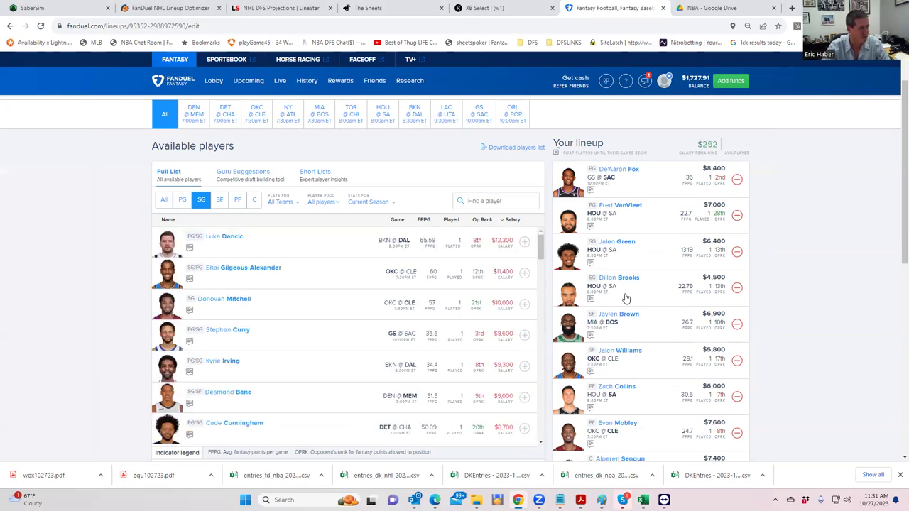
pyautogui.scroll(-2, 625, 299)
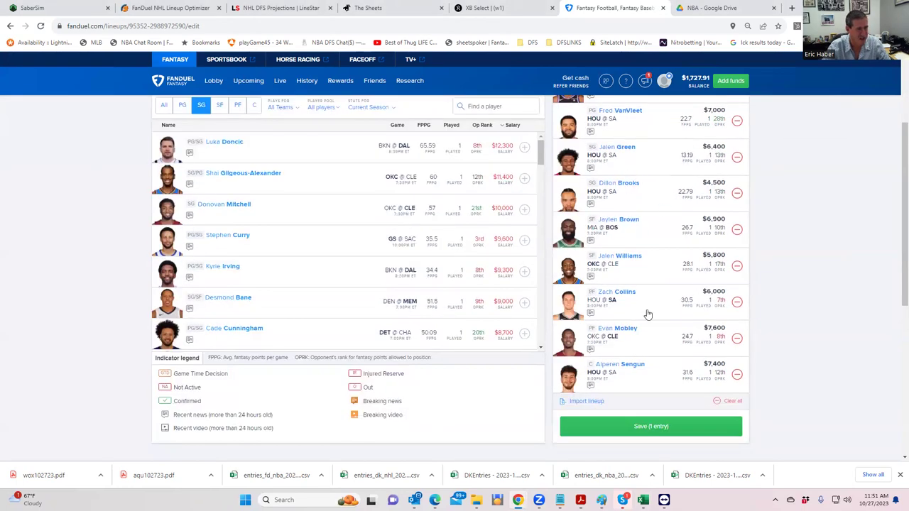
pyautogui.click(637, 426)
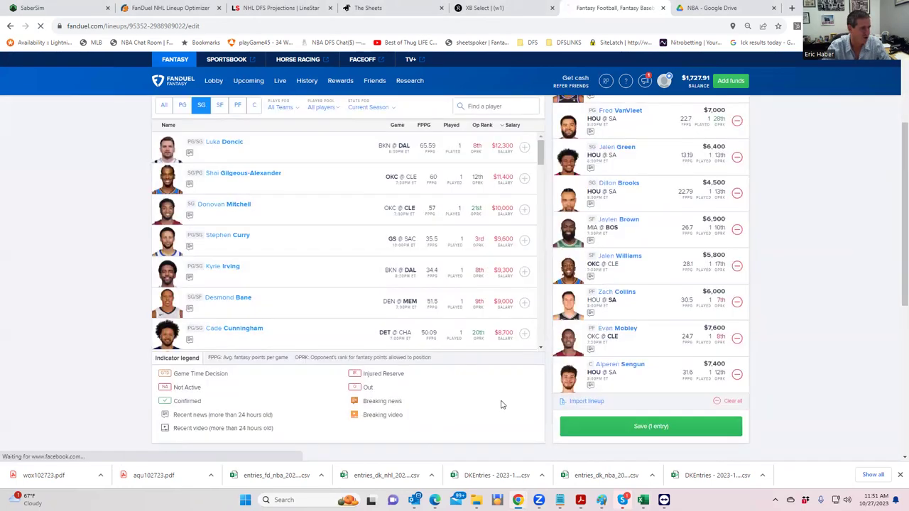